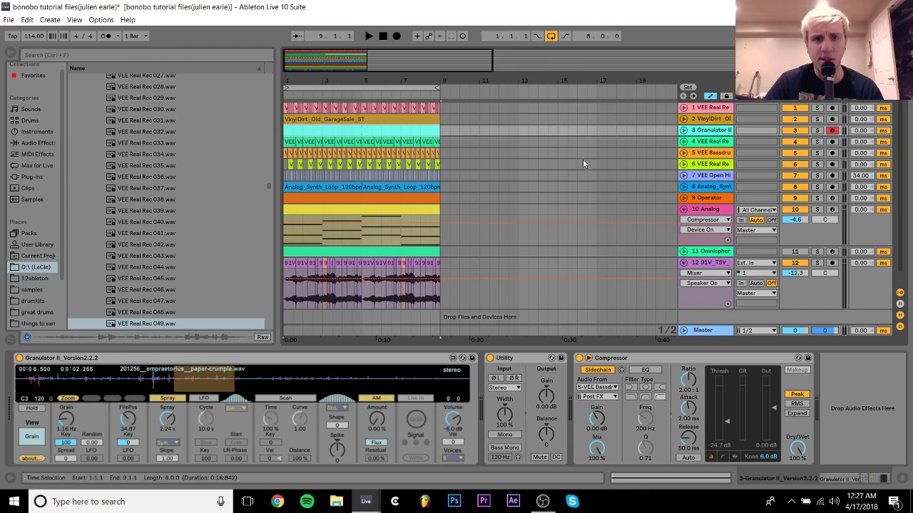
left_click(393, 123)
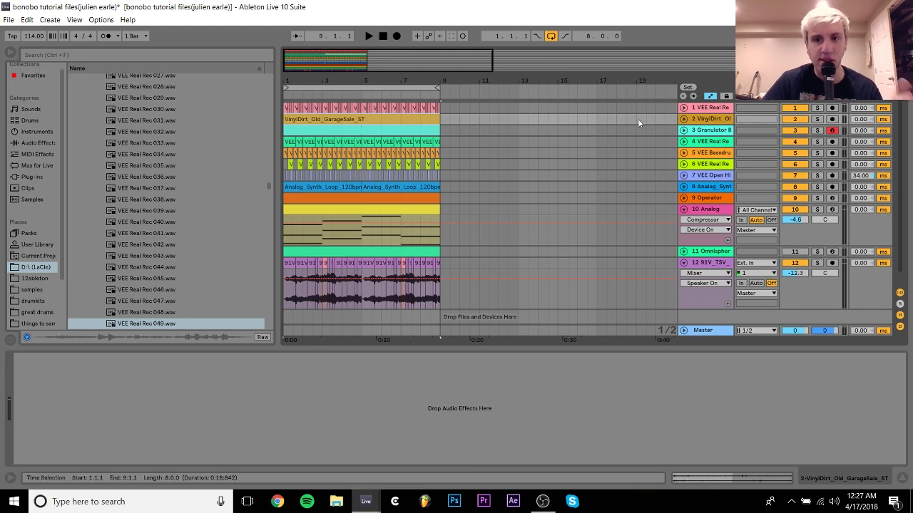
left_click_drag(291, 77, 291, 149)
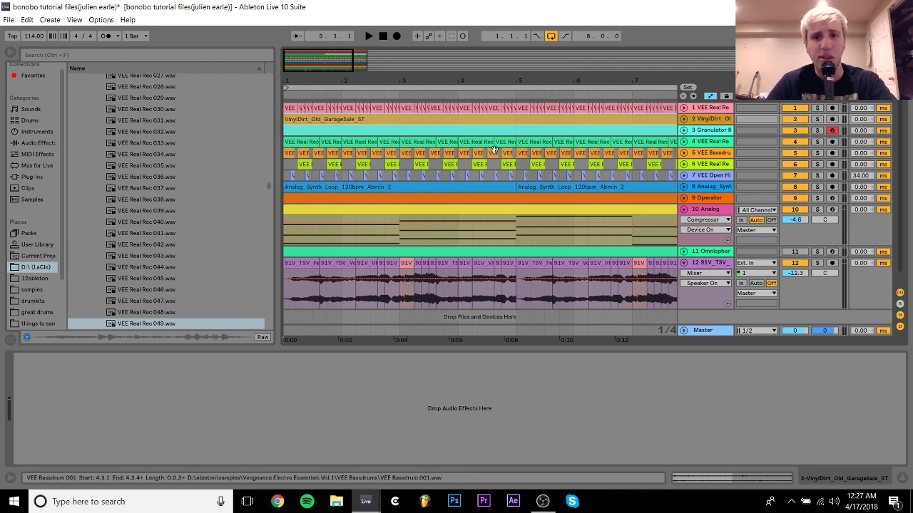
left_click(702, 154)
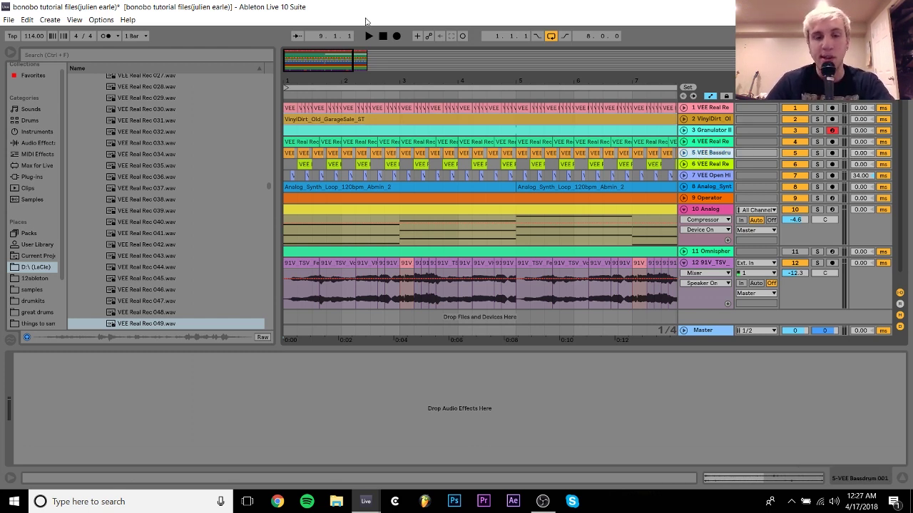
left_click_drag(395, 81, 332, 78)
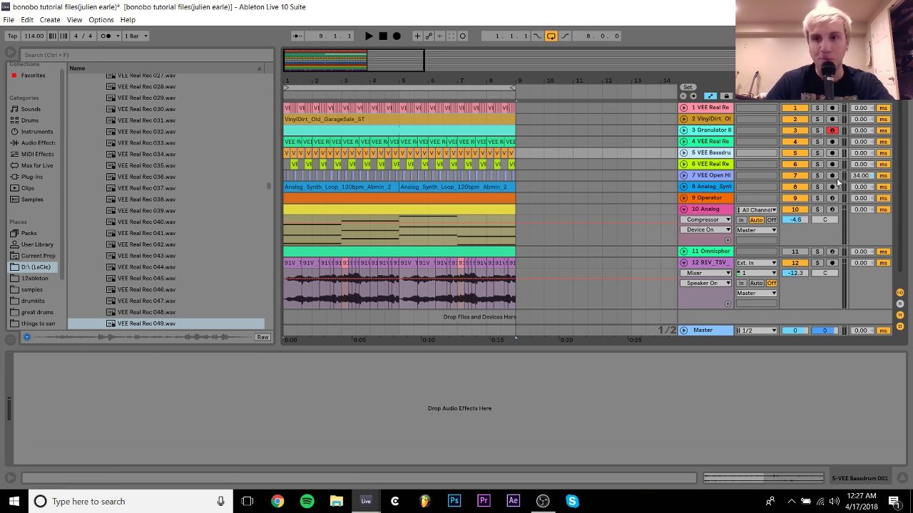
Solo tracks 1 to 7 and play back a short stretch of the drum and texture layers.
left_click_drag(818, 177, 820, 145)
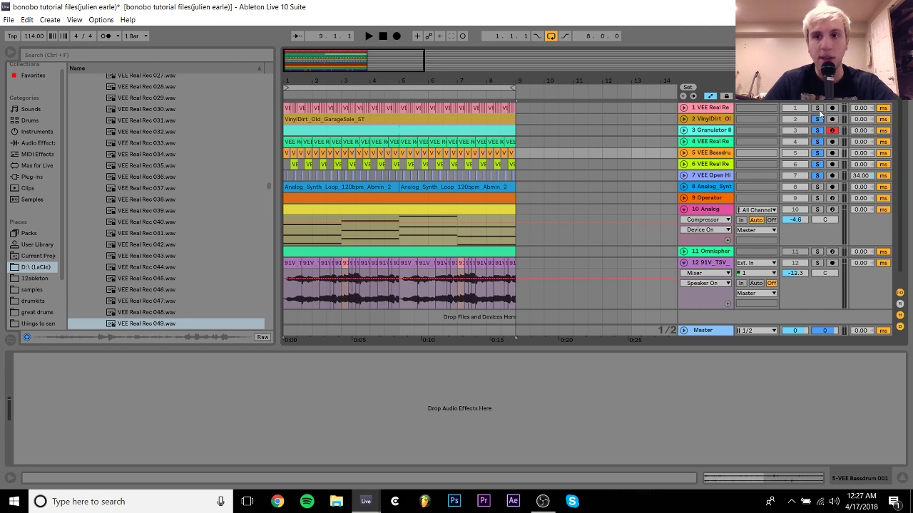
left_click(321, 120)
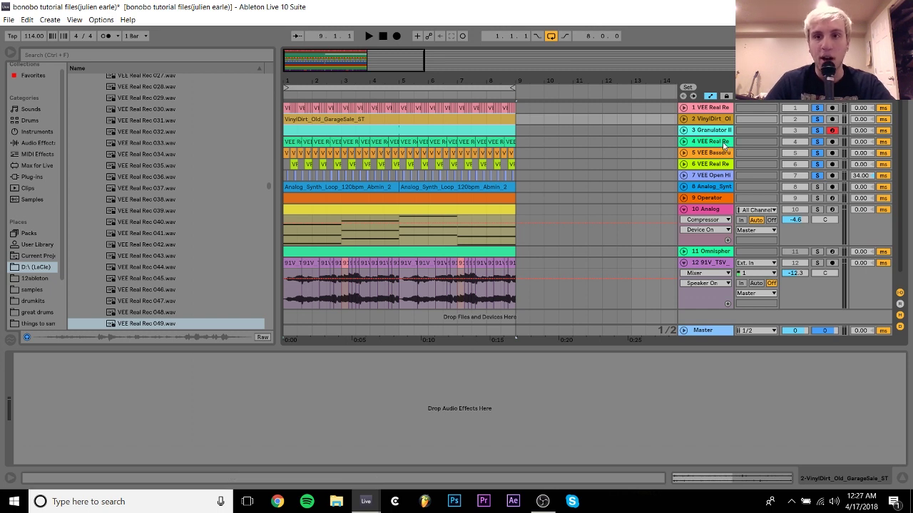
key("space")
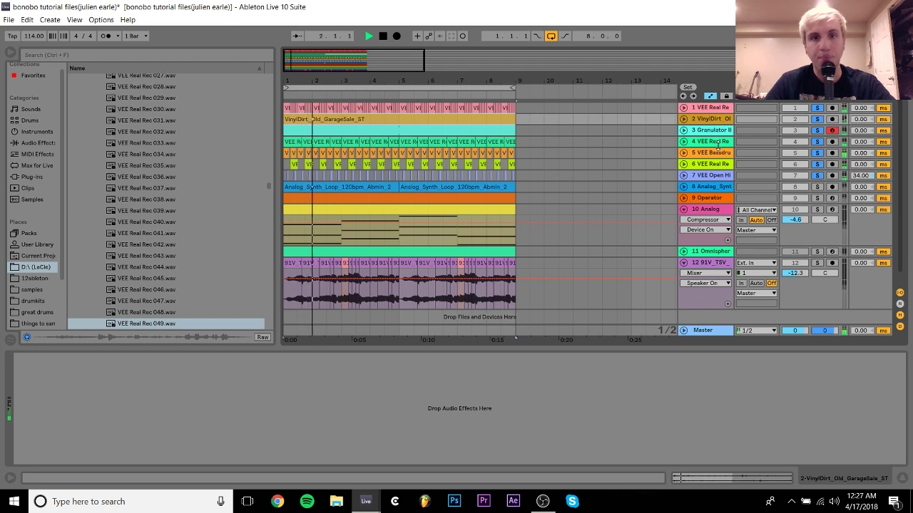
key("space")
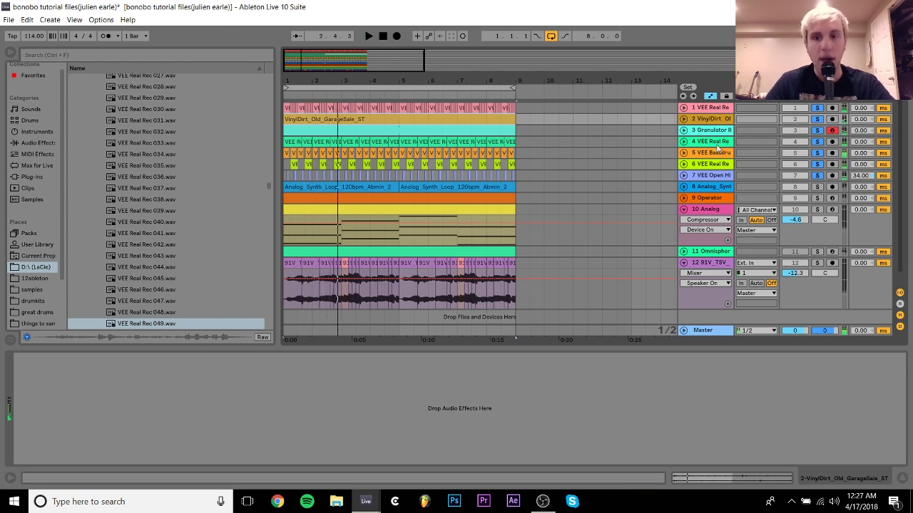
Show the Sounds category in the browser and collapse its Mallets folder.
left_click_drag(588, 178, 471, 151)
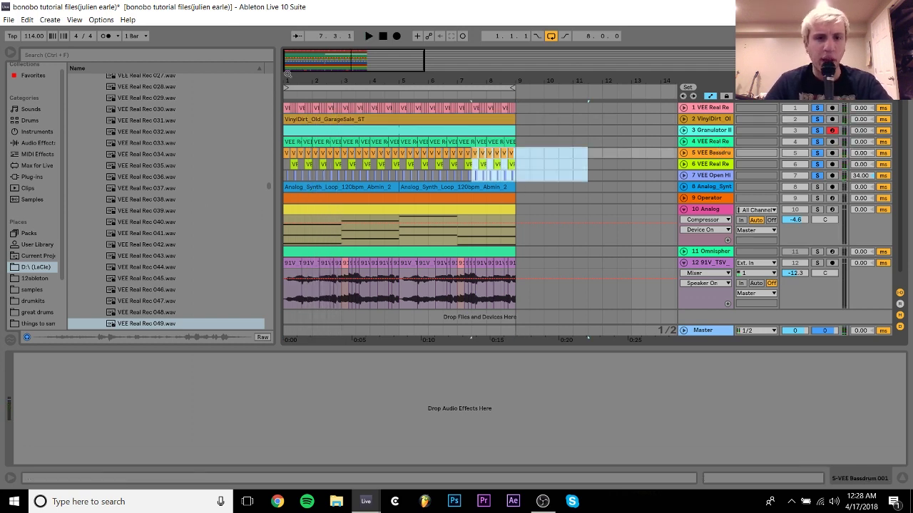
left_click(291, 131)
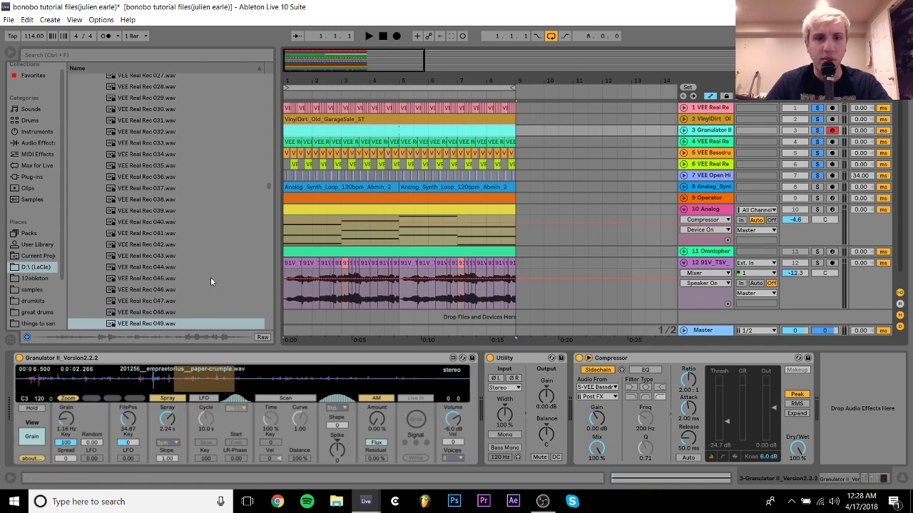
left_click(333, 118)
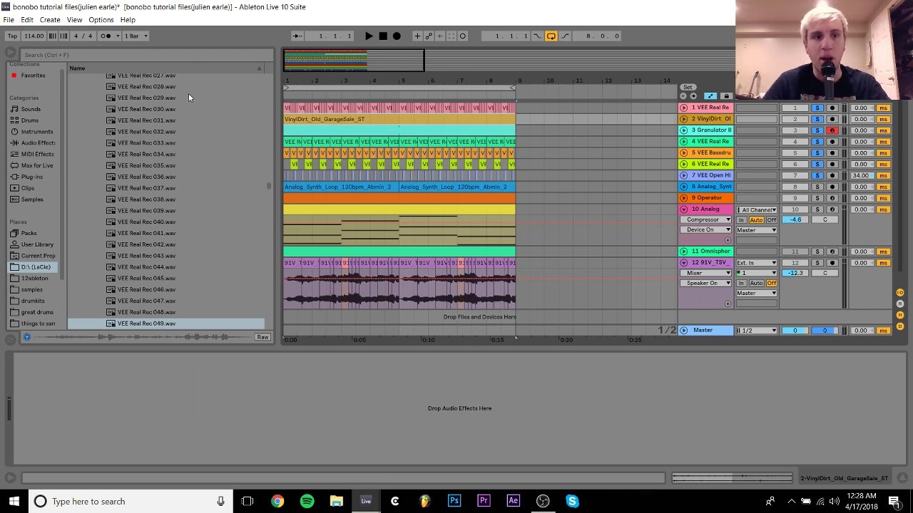
left_click(31, 110)
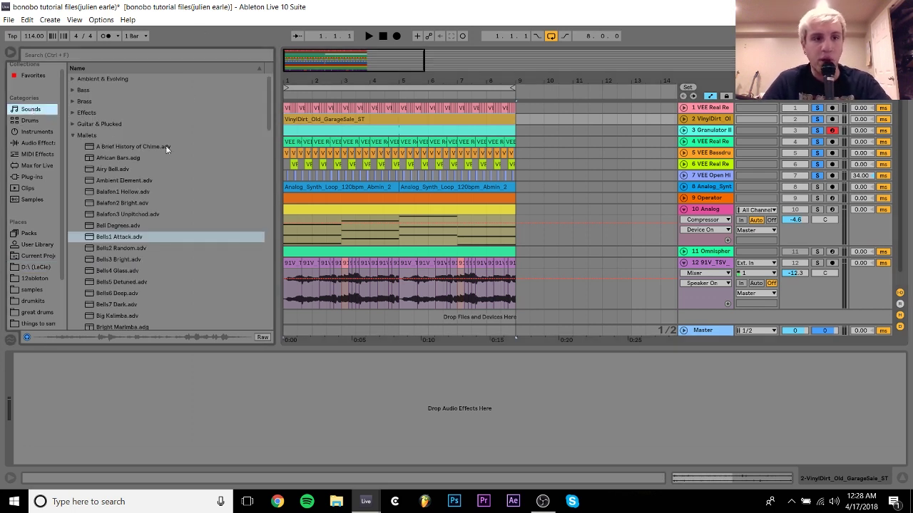
left_click(71, 135)
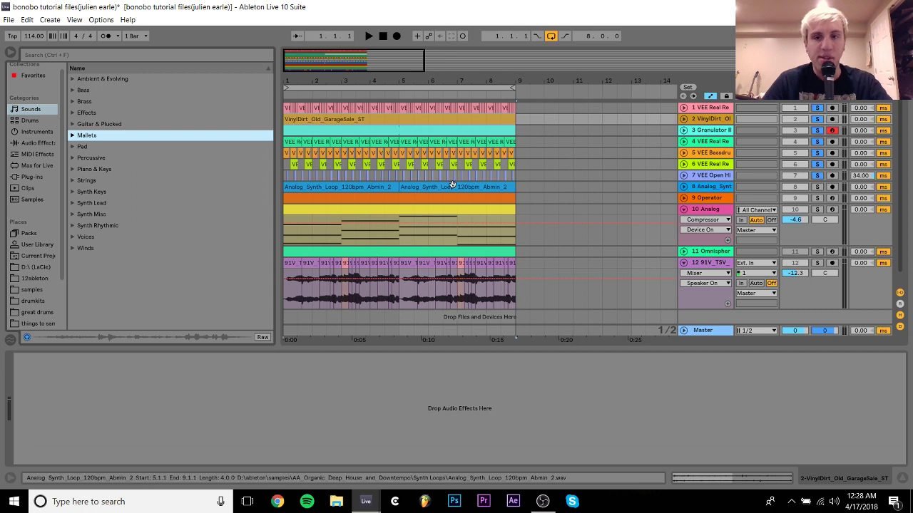
Turn off solo on tracks 1 to 4.
left_click(716, 154)
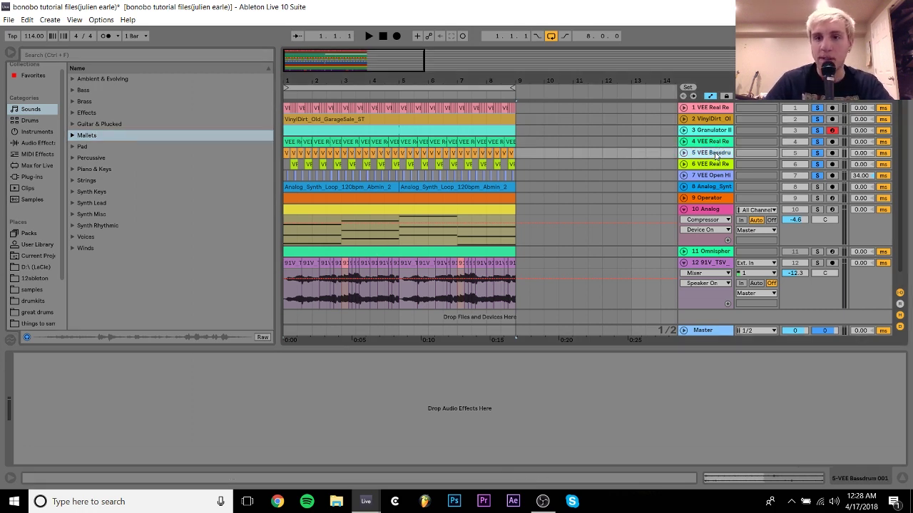
left_click(818, 142)
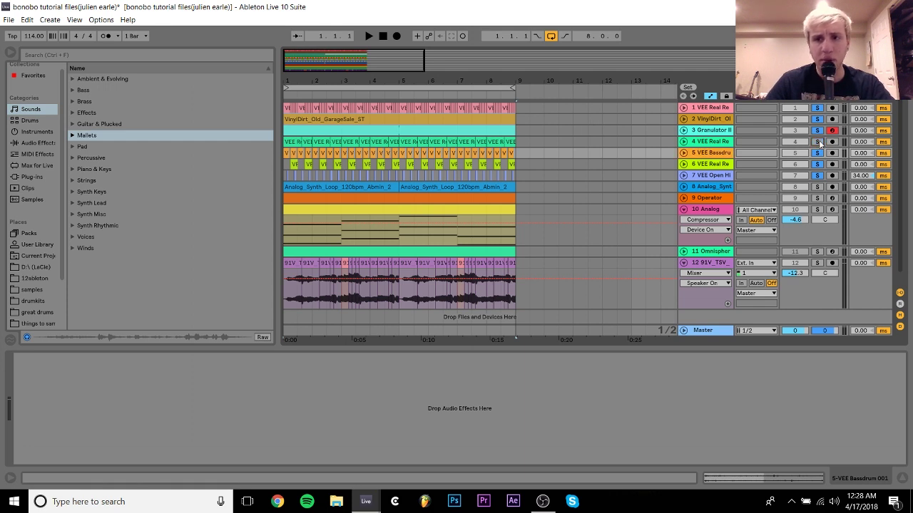
left_click(817, 109)
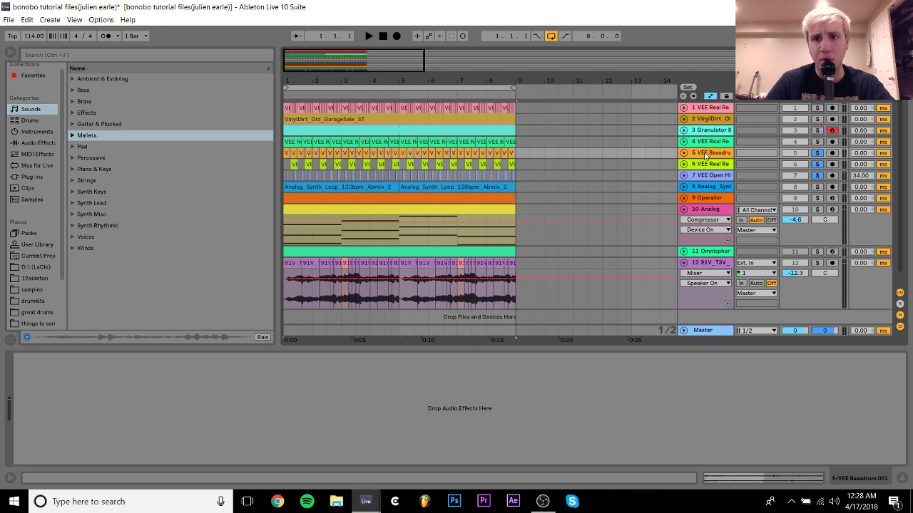
Select tracks 5 to 7 as one group, and select tracks 1 to 4 as a second group.
left_click(705, 152)
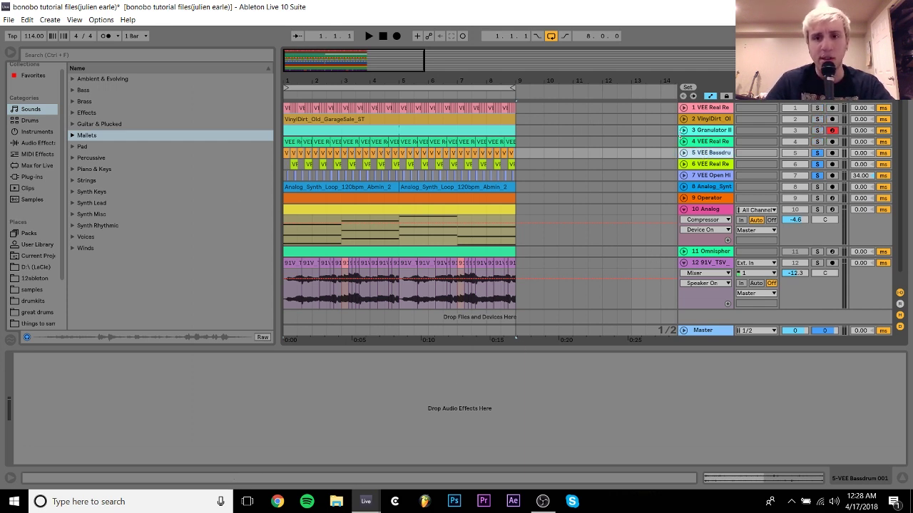
left_click(710, 176)
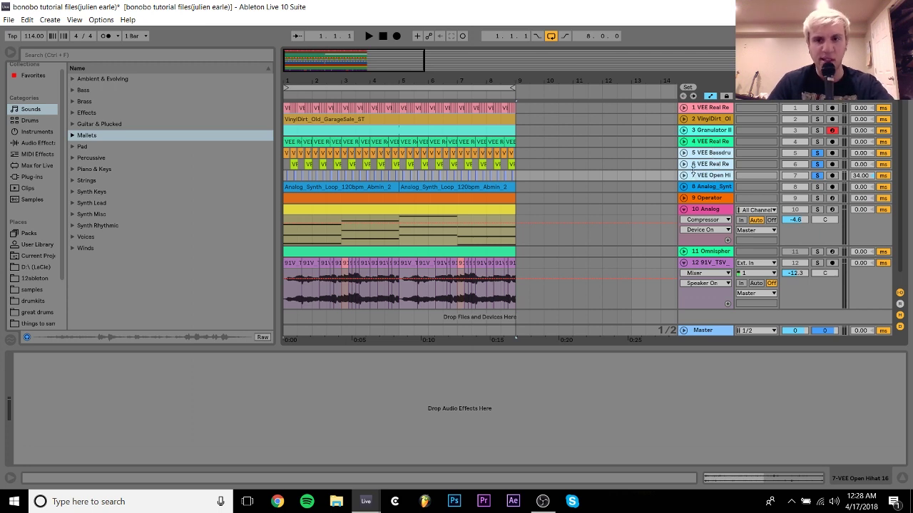
left_click(708, 143)
left_click(708, 109)
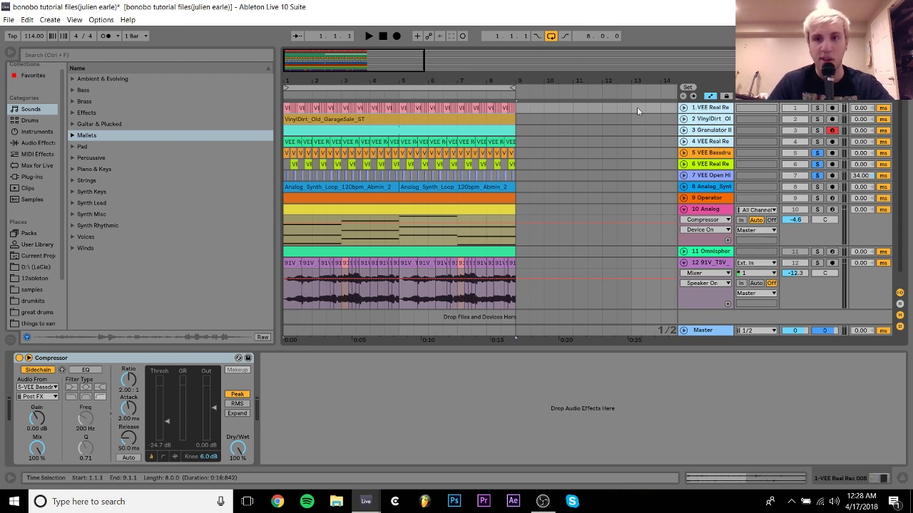
Select the VEE Bassdrum track and play the soloed tracks 5 to 7 from the start of the arrangement.
left_click(710, 154)
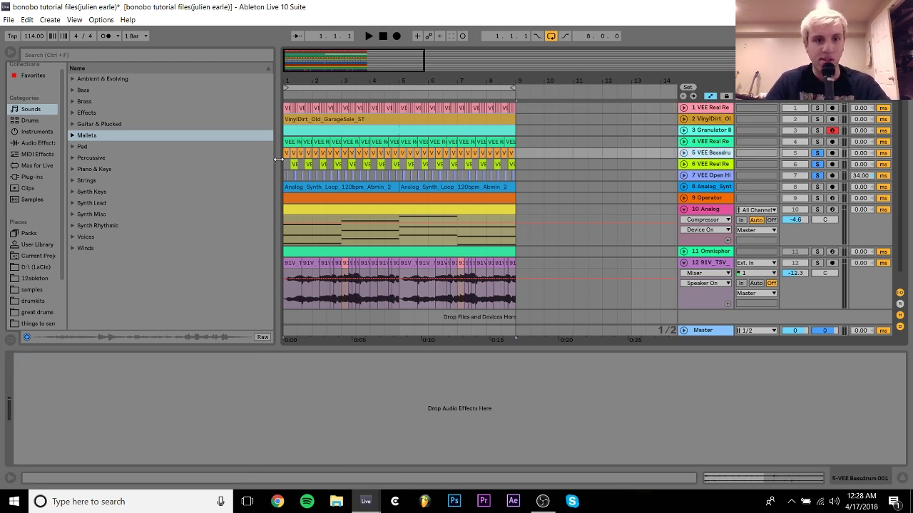
key("space")
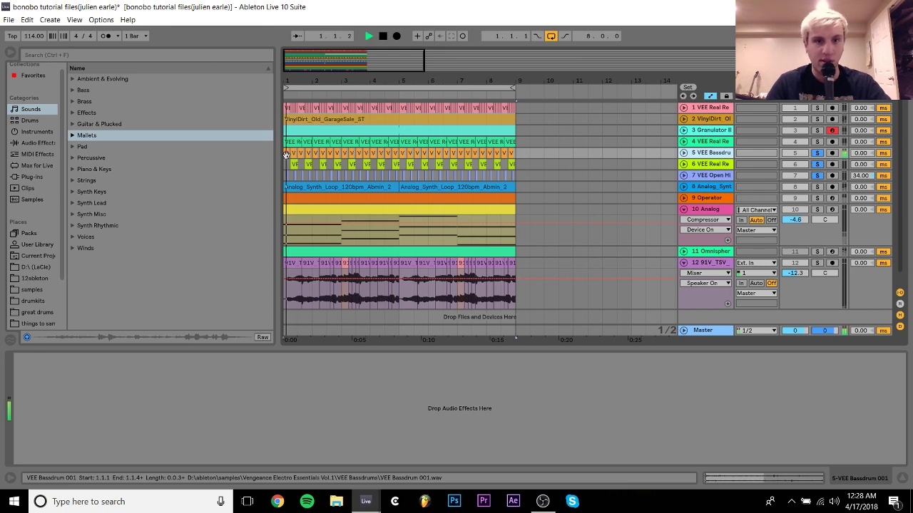
left_click_drag(289, 80, 289, 121)
key("plus")
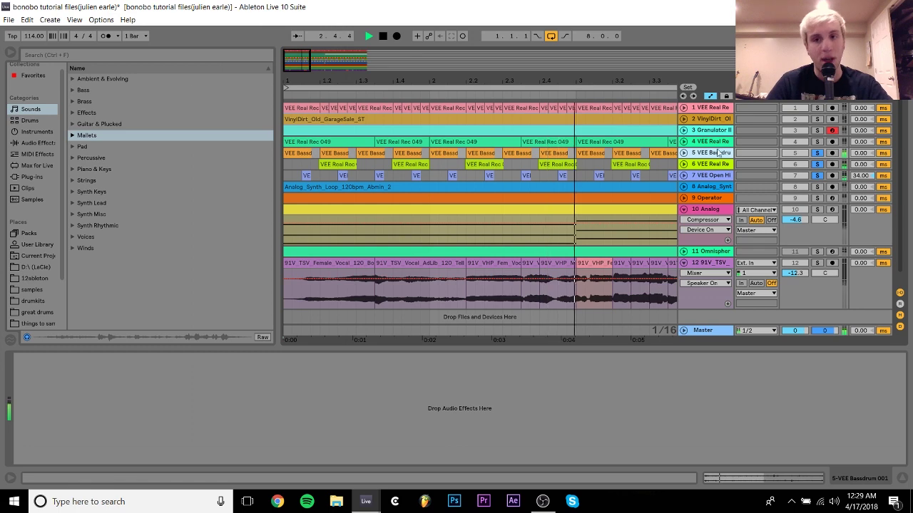
key("space")
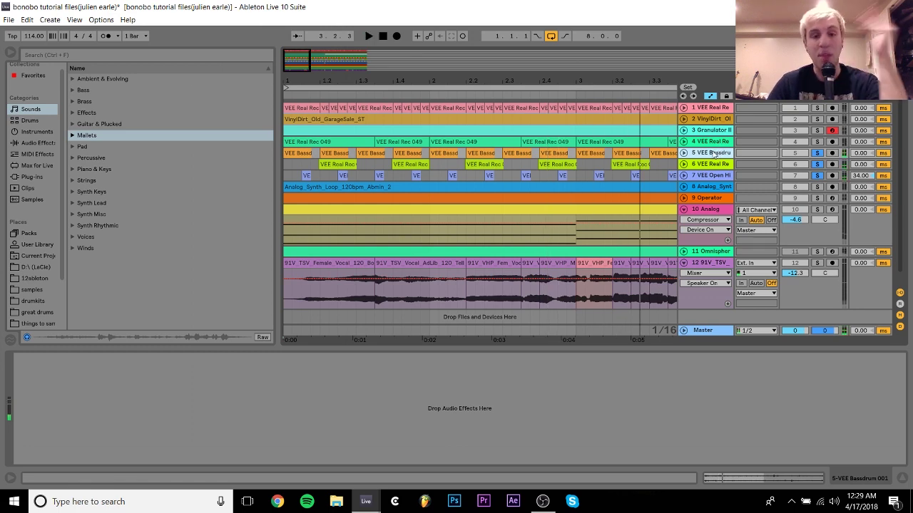
Unfold the VEE Bassdrum track, select its first clip, solo only this track and play it back briefly.
left_click(683, 153)
left_click(294, 154)
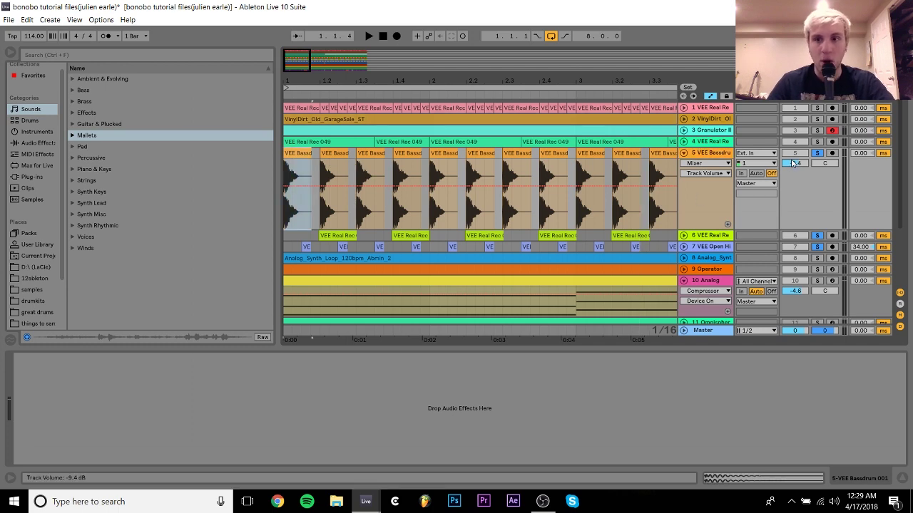
left_click(817, 154)
mouse_move(293, 77)
left_mouse_down()
mouse_move(293, 135)
mouse_move(293, 78)
left_mouse_up()
key("space")
key("space")
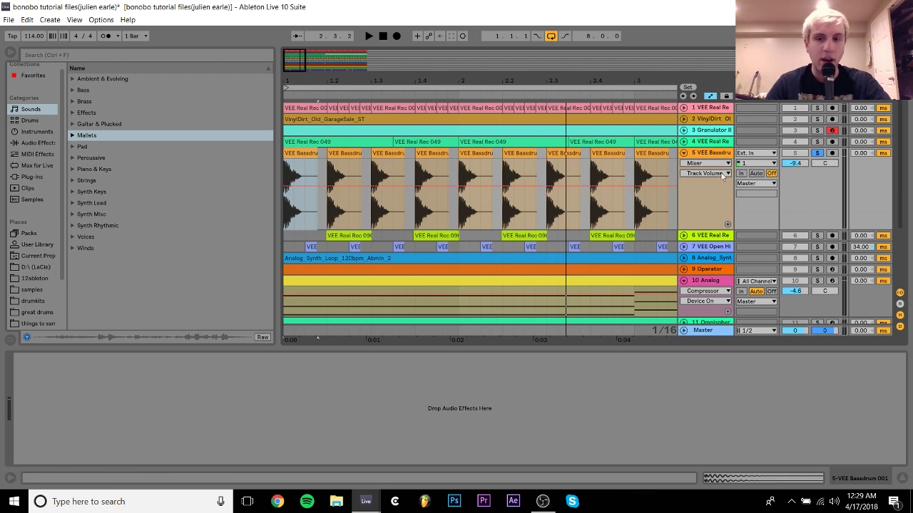
Refold and unfold the VEE Bassdrum track and replay its kick pattern from bar 1 in short bursts.
left_click(683, 154)
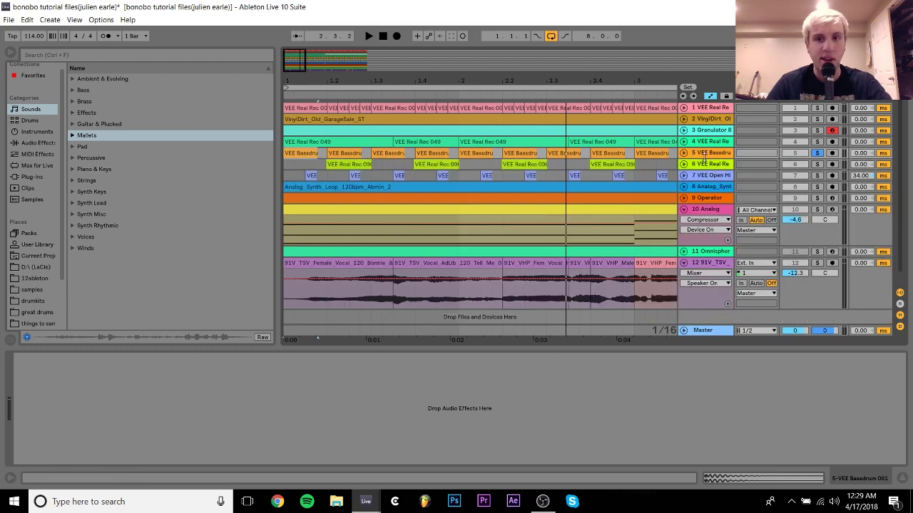
left_click(684, 153)
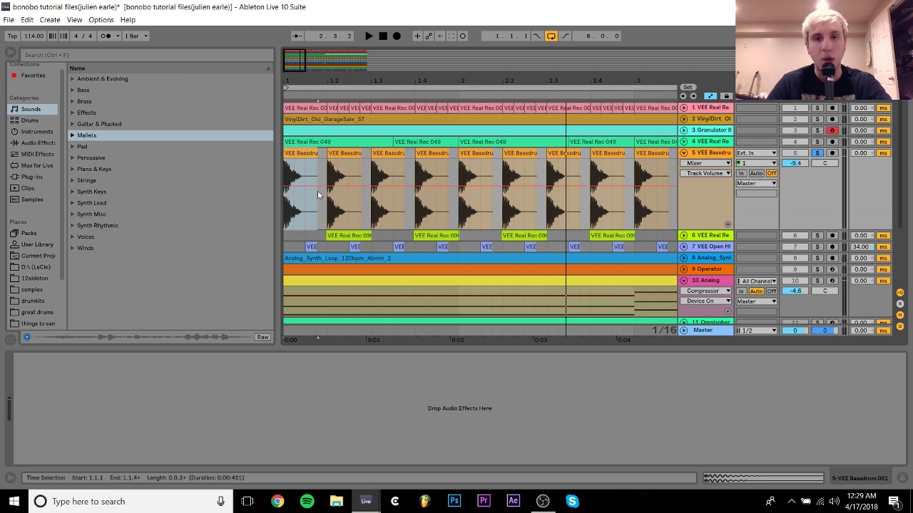
mouse_move(316, 81)
left_mouse_down()
mouse_move(315, 60)
mouse_move(306, 80)
left_mouse_up()
key("space")
key("space")
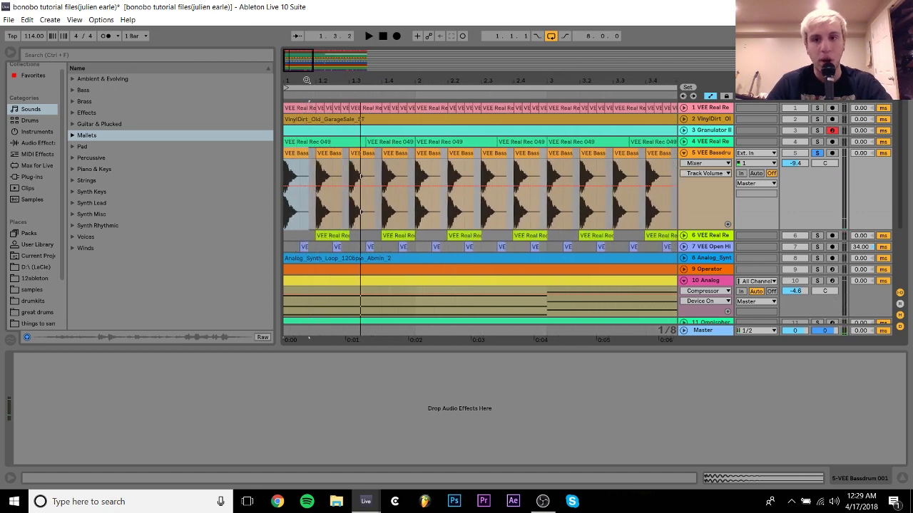
left_click_drag(285, 214, 299, 215)
key("space")
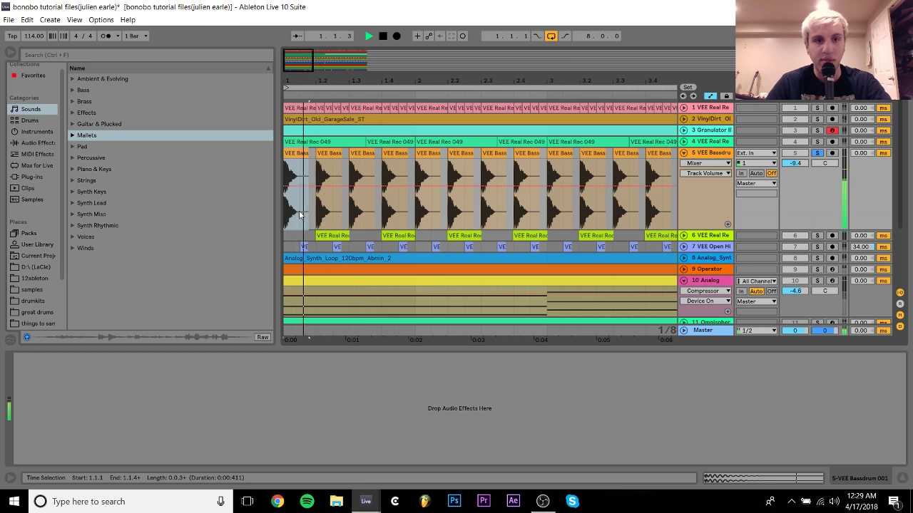
key("space")
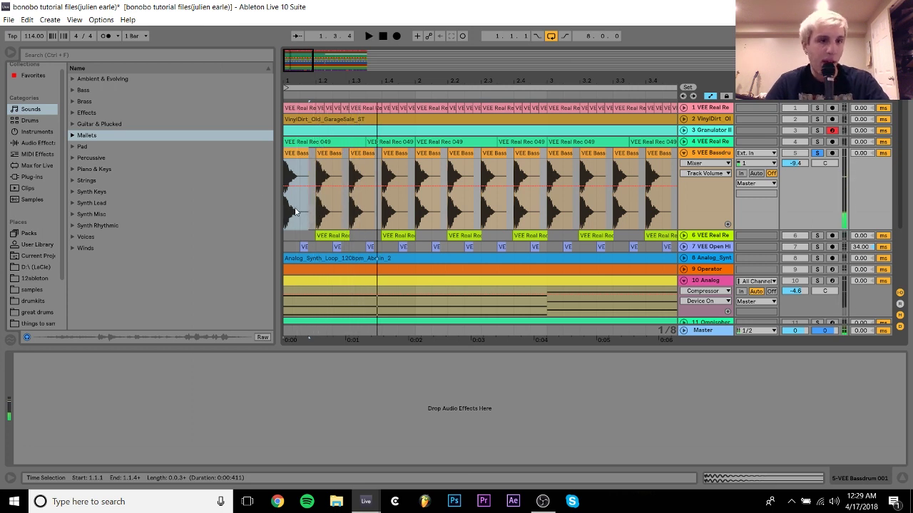
Add an EQ Eight to the VEE Bassdrum track, play the kick to inspect its spectrum, and delete the device.
mouse_move(640, 180)
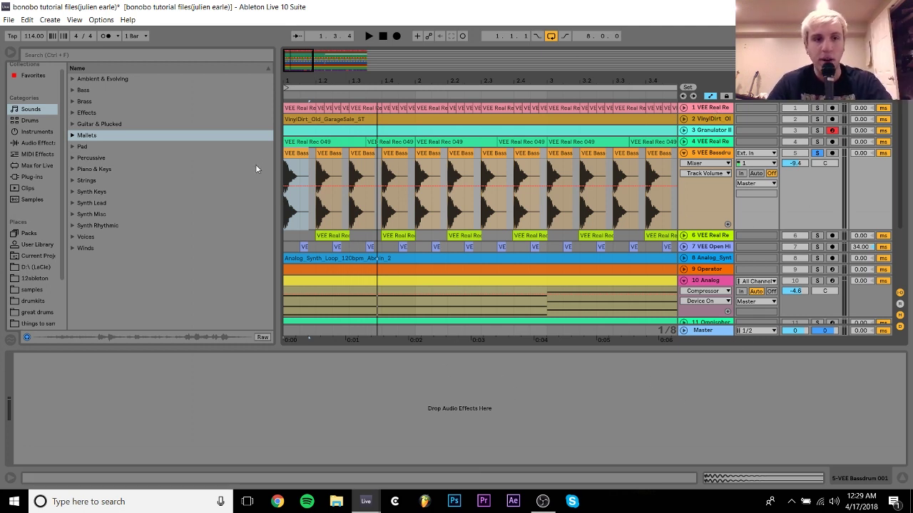
left_click(38, 143)
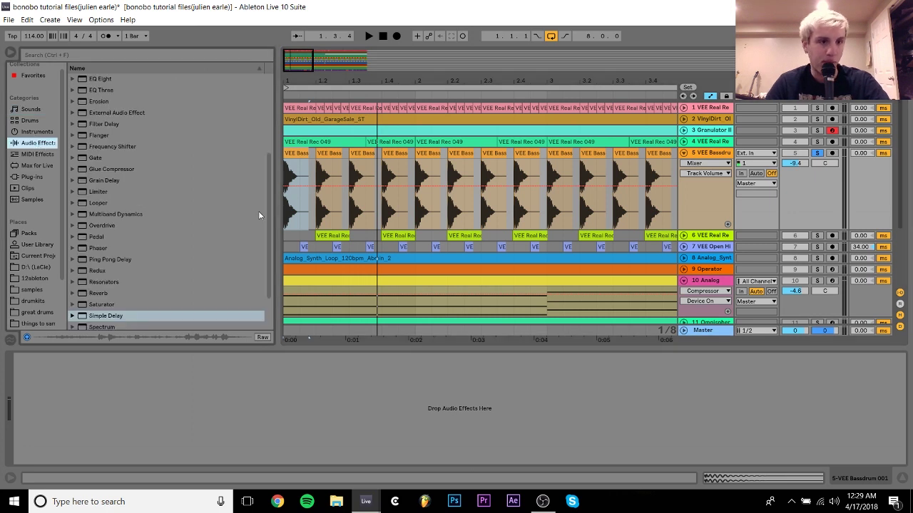
scroll(258, 211, "up", 3)
double_click(100, 169)
key("space")
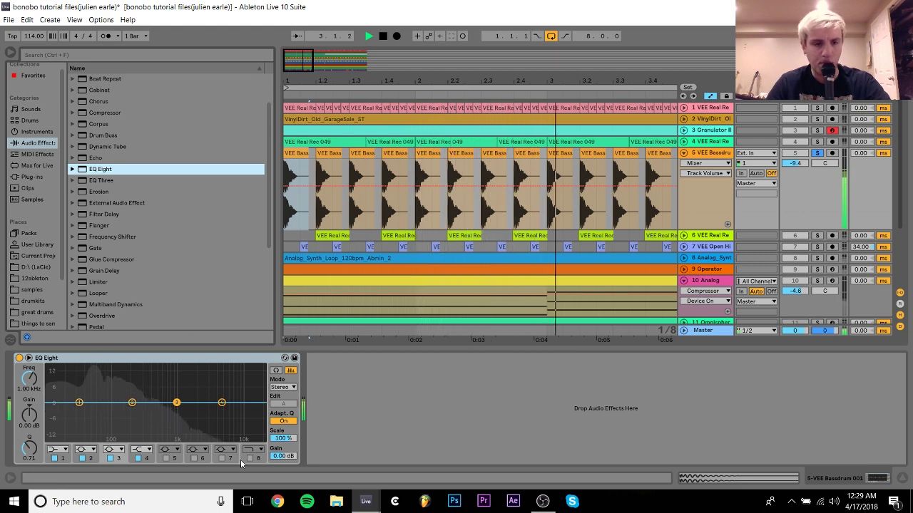
left_click(131, 358)
key("Delete")
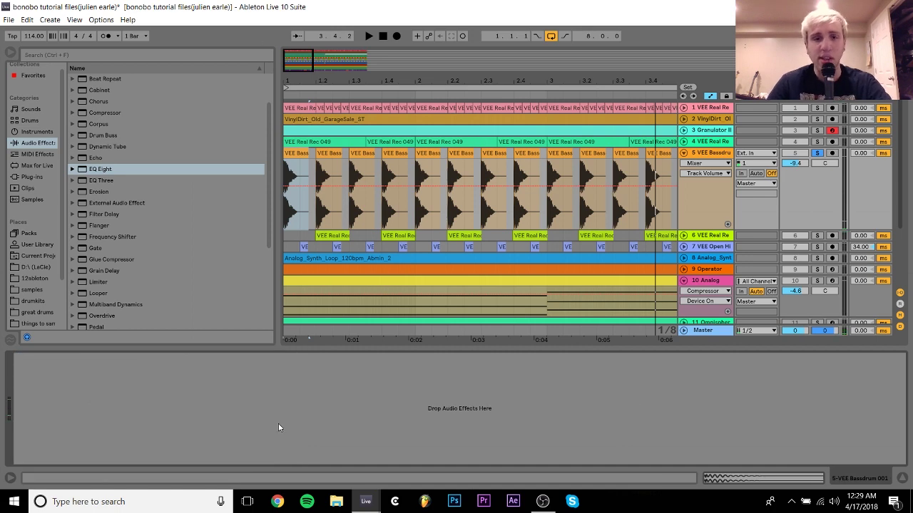
Solo only track 6, VEE Real Rec, unfold it to show its waveforms, and play it back from the start.
left_click(818, 236)
key("space")
left_click(683, 235)
key("space")
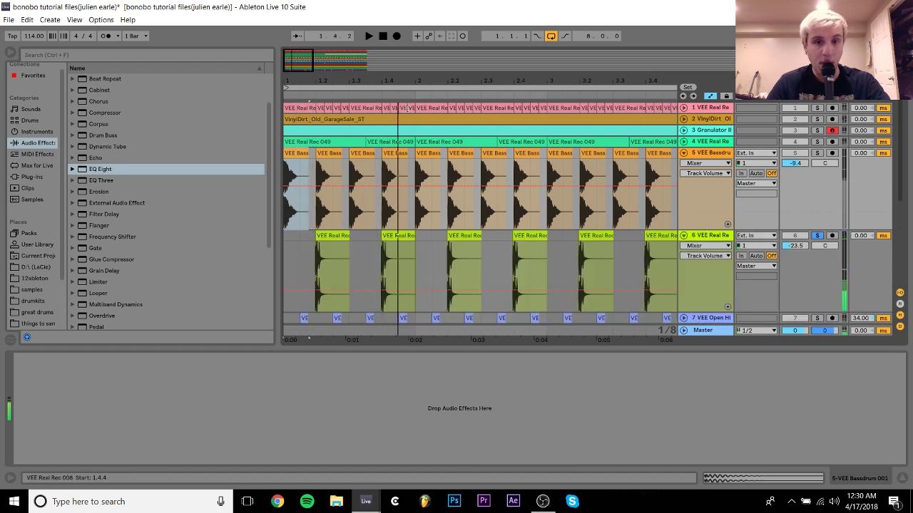
Select the first VEE Real Rec 090 clip on track 6 and play it back briefly.
left_click_drag(313, 80, 312, 153)
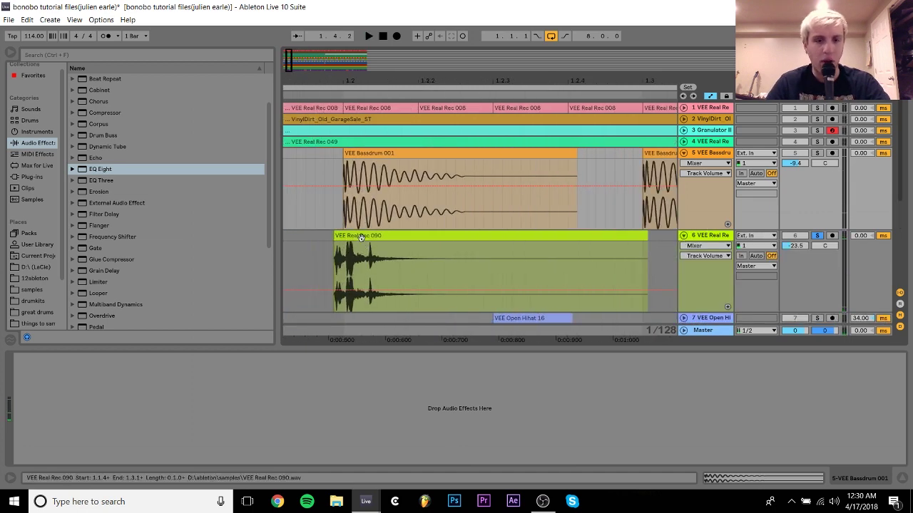
left_click(363, 235)
key("space")
key("space")
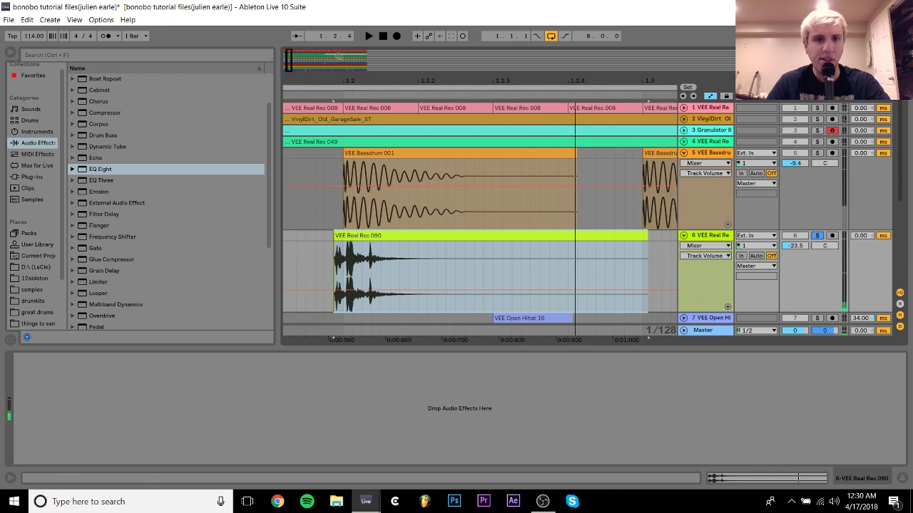
Examine the start of the first VEE Real Rec 090 clip against the second bass drum hit, and replay the clip.
key("z")
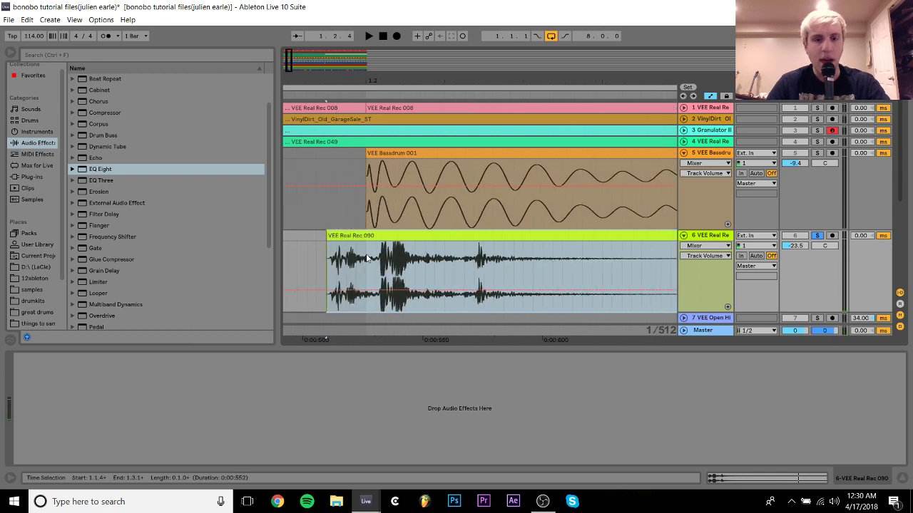
left_click_drag(373, 77, 432, 44)
left_click_drag(413, 80, 447, 80)
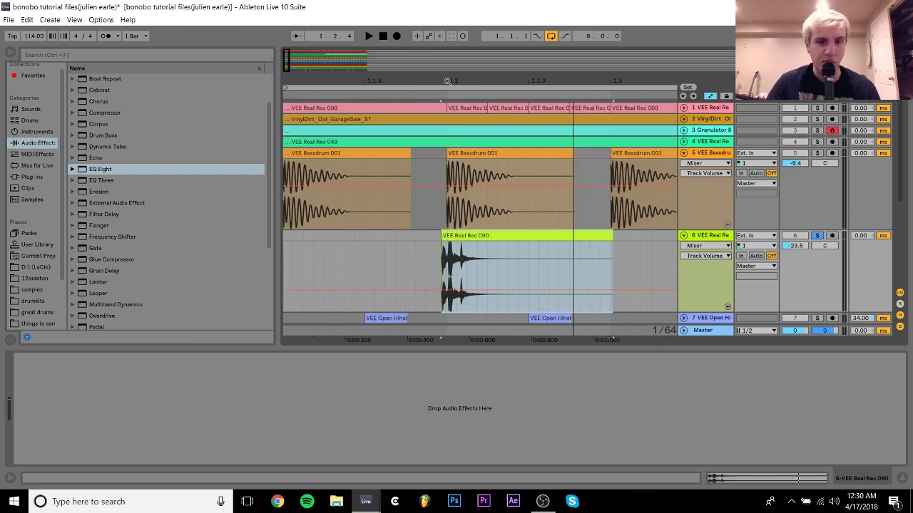
mouse_move(447, 80)
left_mouse_down()
mouse_move(447, 64)
mouse_move(448, 92)
left_mouse_up()
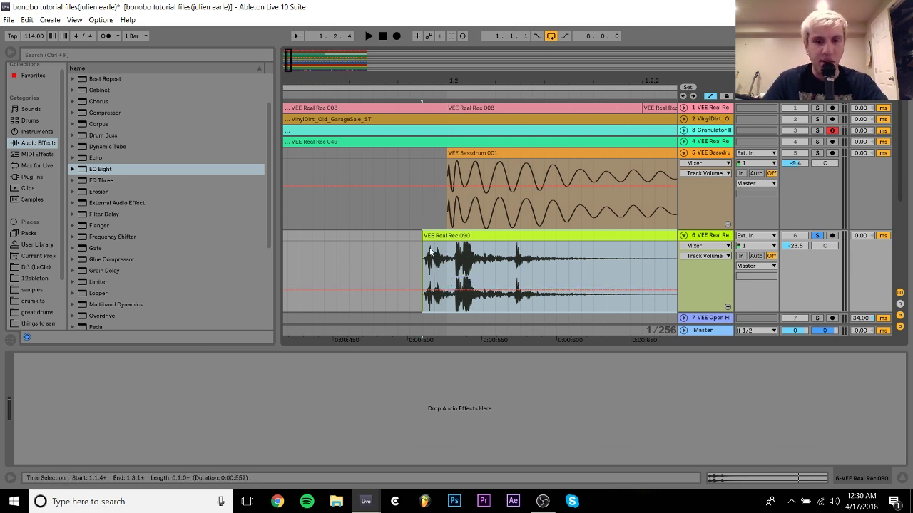
key("space")
key("space")
Add track 5, VEE Bassdrum, to the solo and play it together with track 6 from its first clip.
left_click_drag(477, 79, 353, 28)
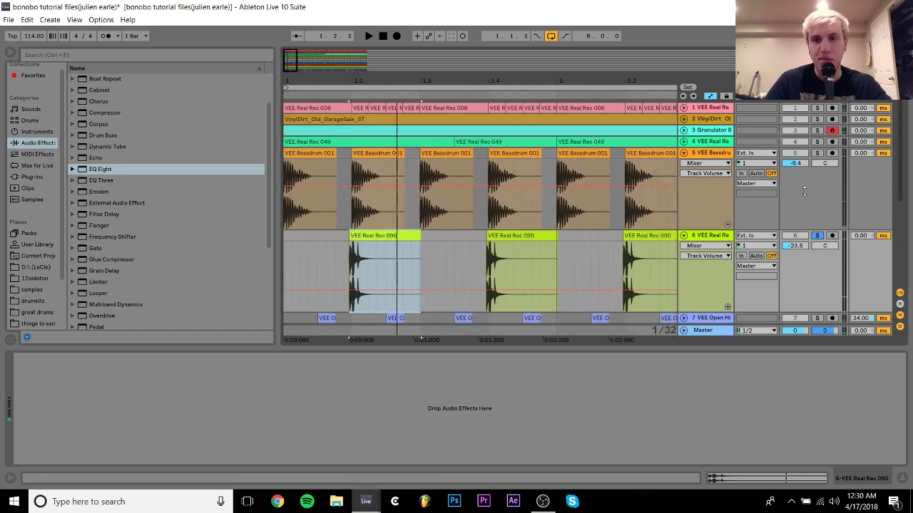
left_click(817, 153, "ctrl")
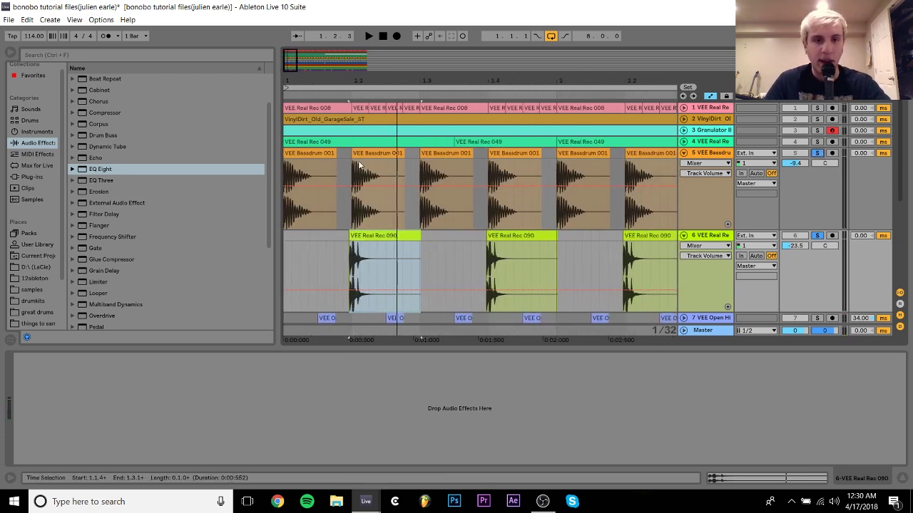
left_click(309, 153)
key("space")
key("space")
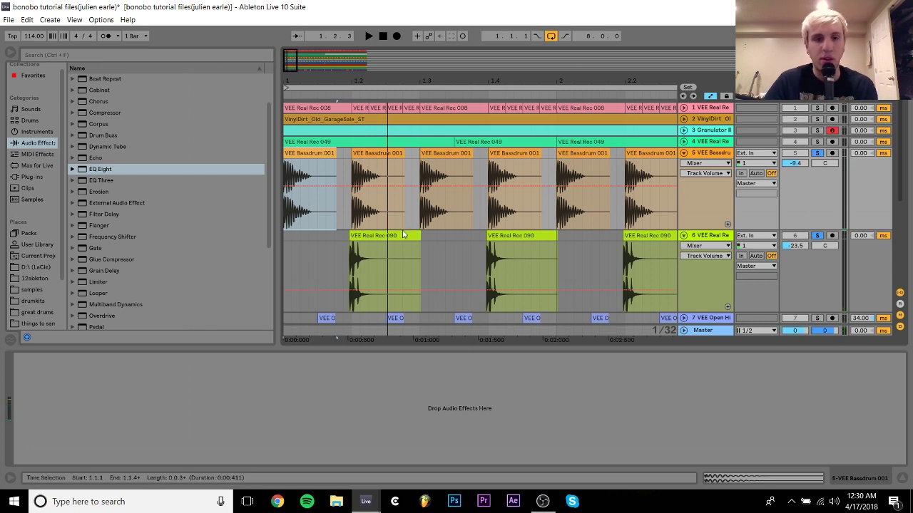
Solo track 7, VEE Open Hihat, along with tracks 5 and 6, unfold and refold it, and play the combined beat.
scroll(402, 226, "down", 3)
left_click(818, 271)
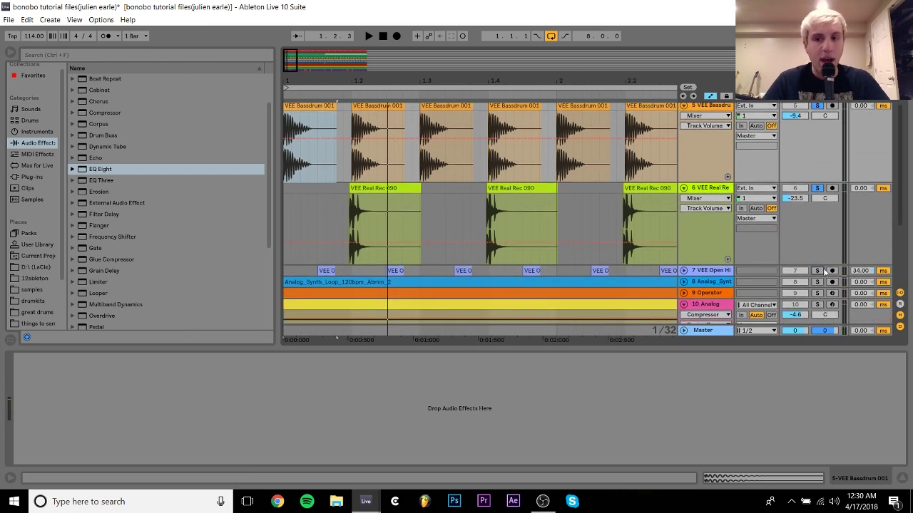
left_click(683, 271)
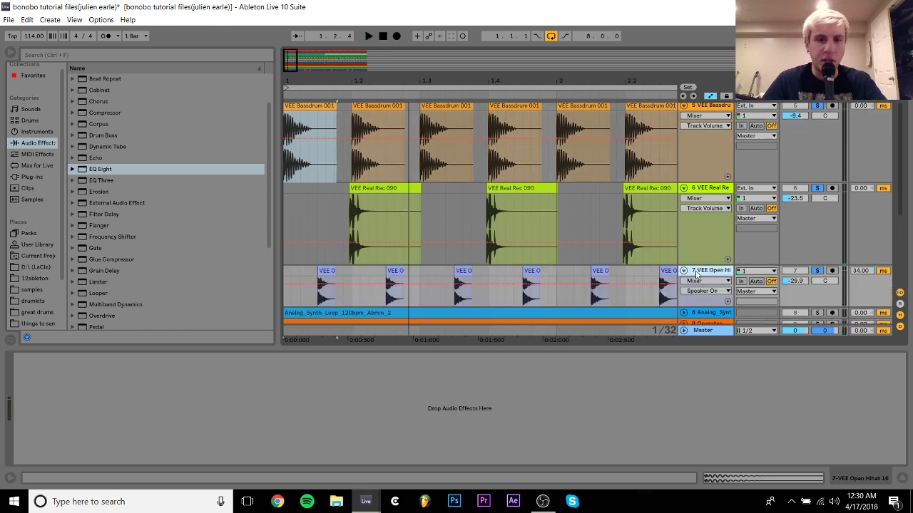
left_click(683, 271)
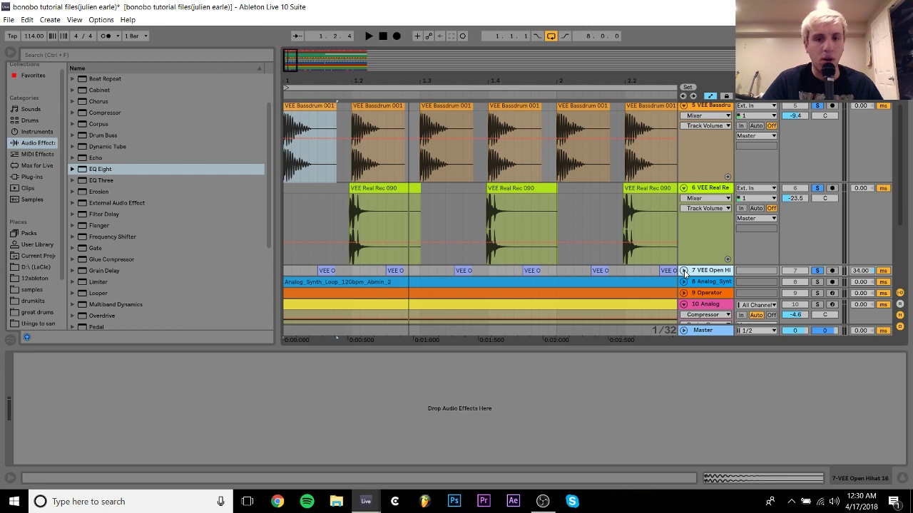
key("space")
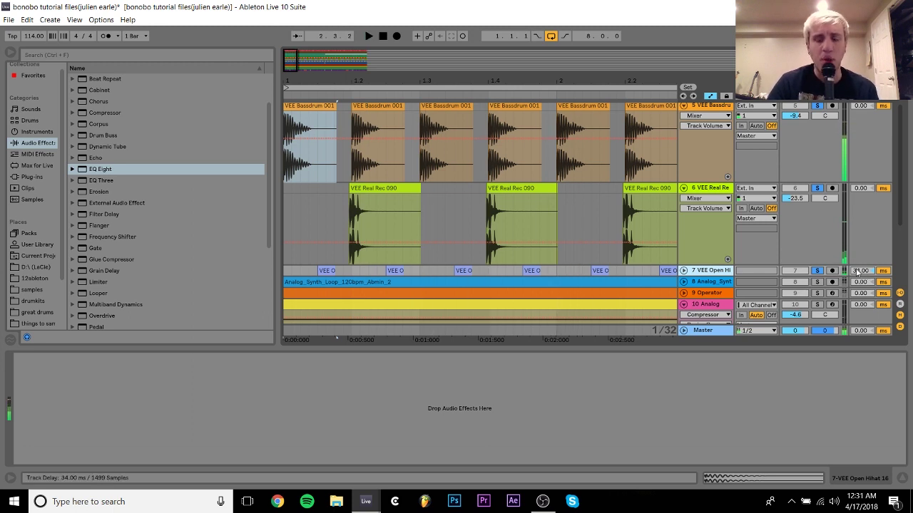
key("space")
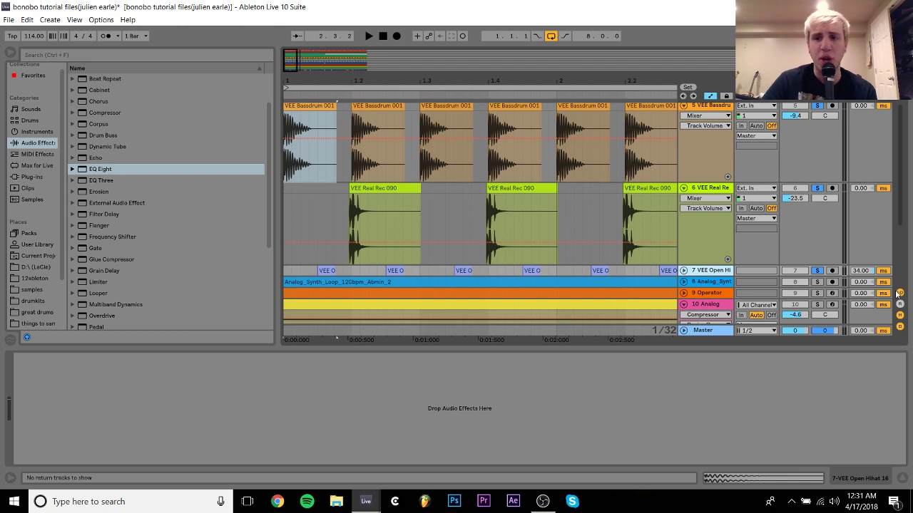
Reset the VEE Open Hihat track's delay to 0 ms, play the beat without it, and undo the reset.
left_click(872, 271)
key("Delete")
key("space")
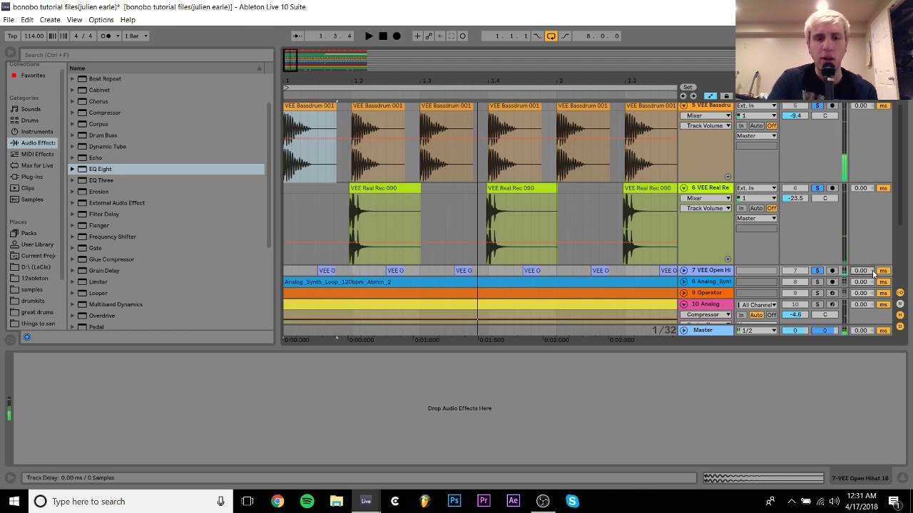
key("ctrl+z")
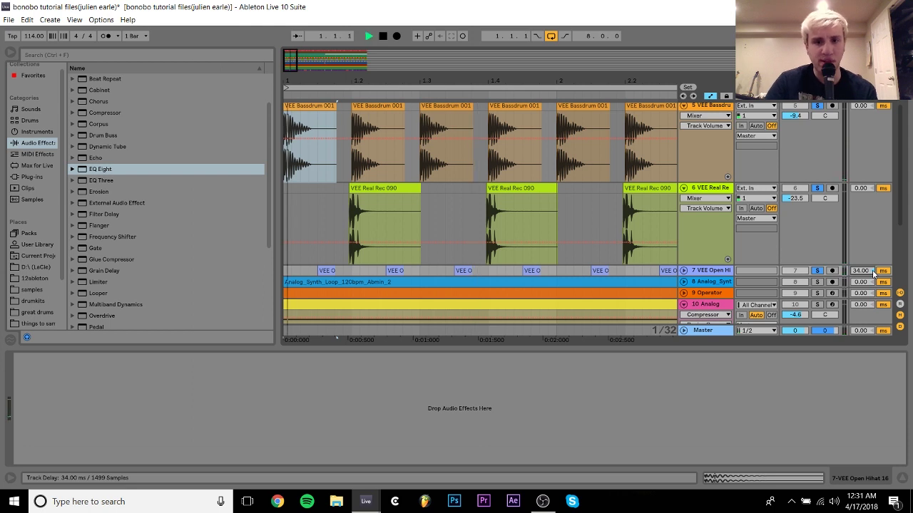
Fold track 6 while the beat plays, stop playback, and unfold track 7, VEE Open Hihat.
left_click(683, 188)
key("space")
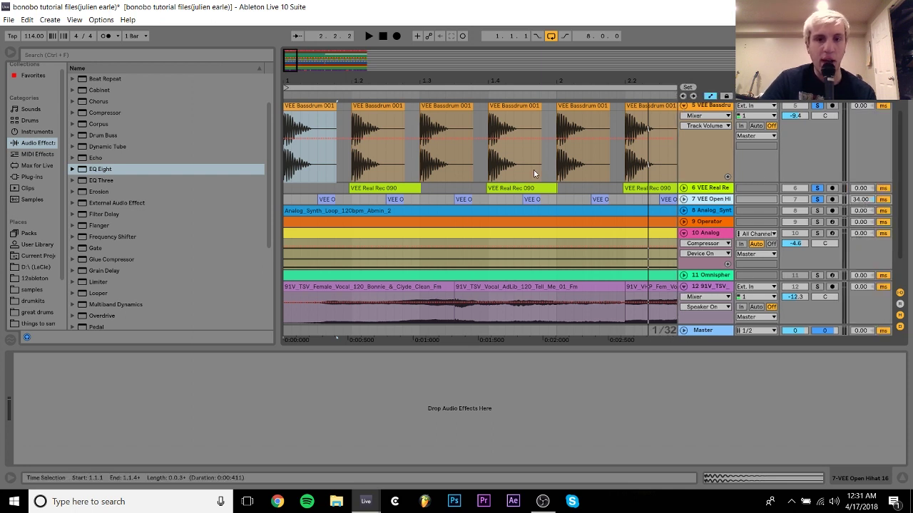
left_click(683, 199)
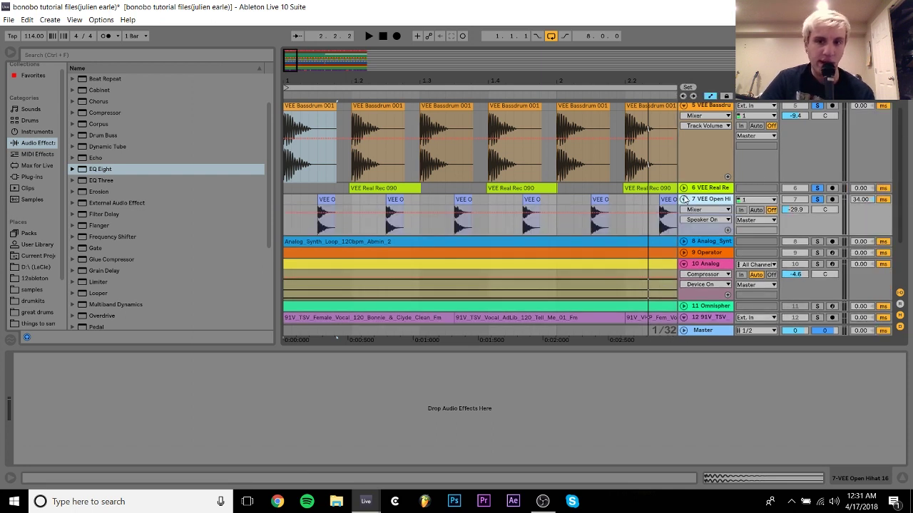
Try to shift the first open hi-hat clip on track 7 slightly later, and undo the move.
left_click_drag(325, 198, 342, 199)
key("ctrl+z")
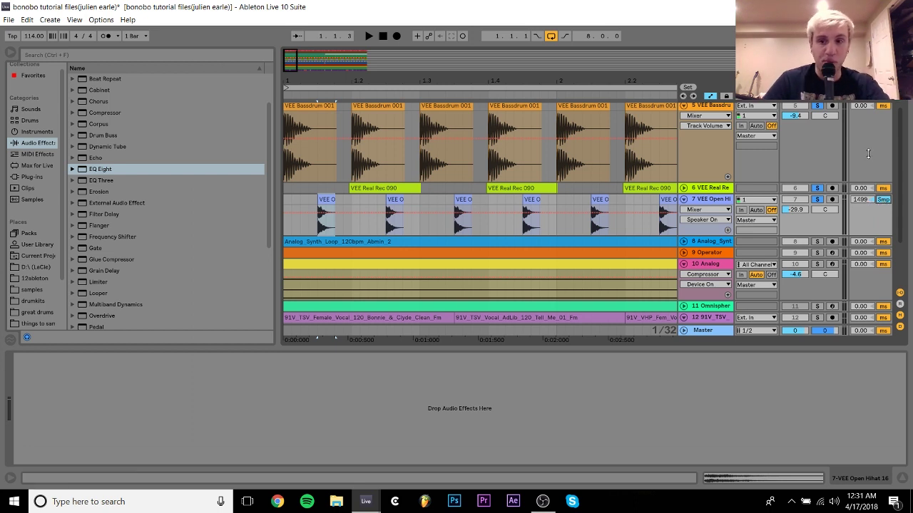
Switch track 7's delay unit back to milliseconds and set the track delay to 34 ms.
left_click(882, 198)
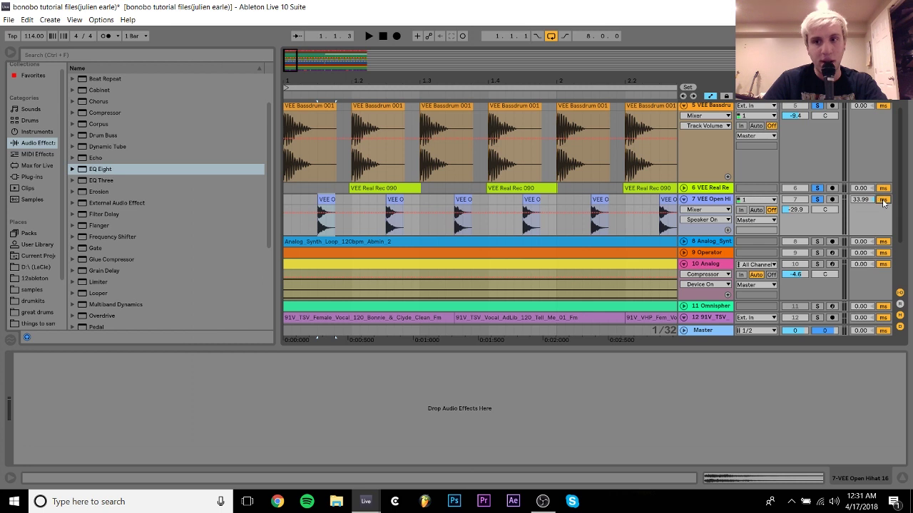
left_click(862, 199)
type("324")
key("Return")
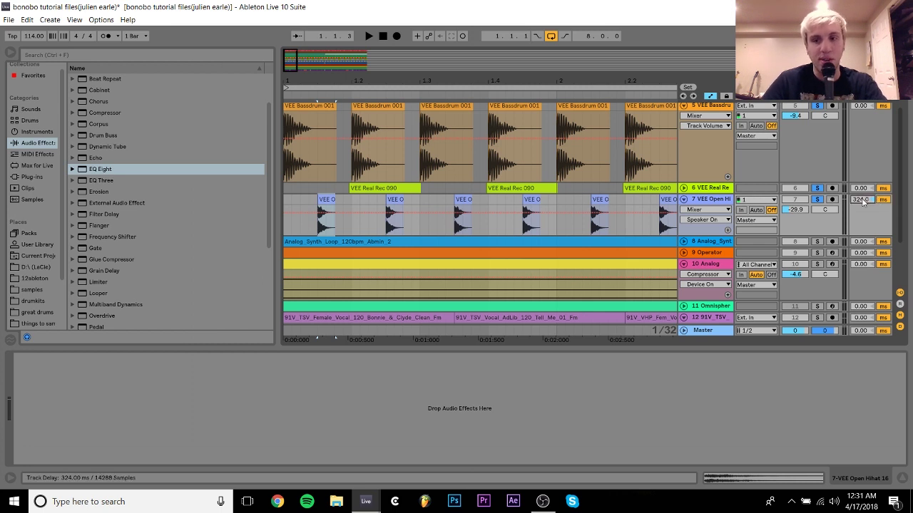
type("4")
key("Return")
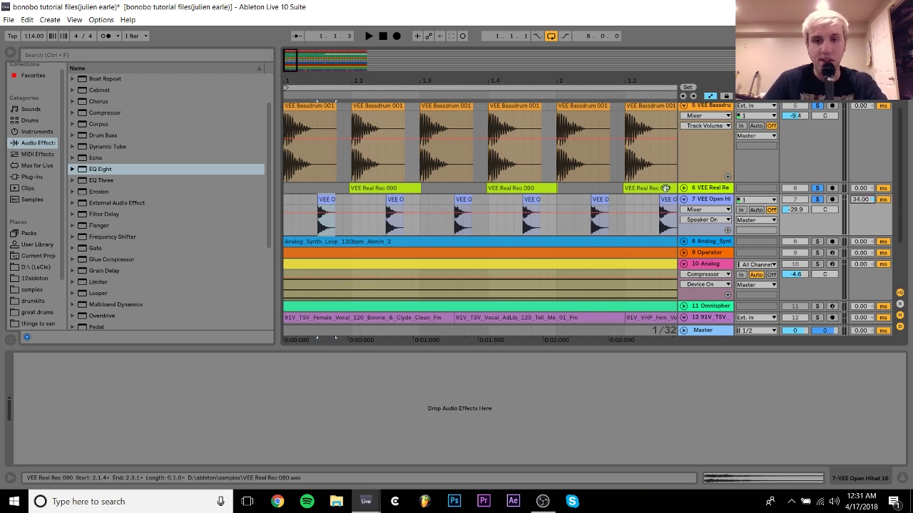
Solo only track 2, the VinylDirt garage sale layer, and play it from the first bass drum clip's start.
scroll(665, 188, "up", 2)
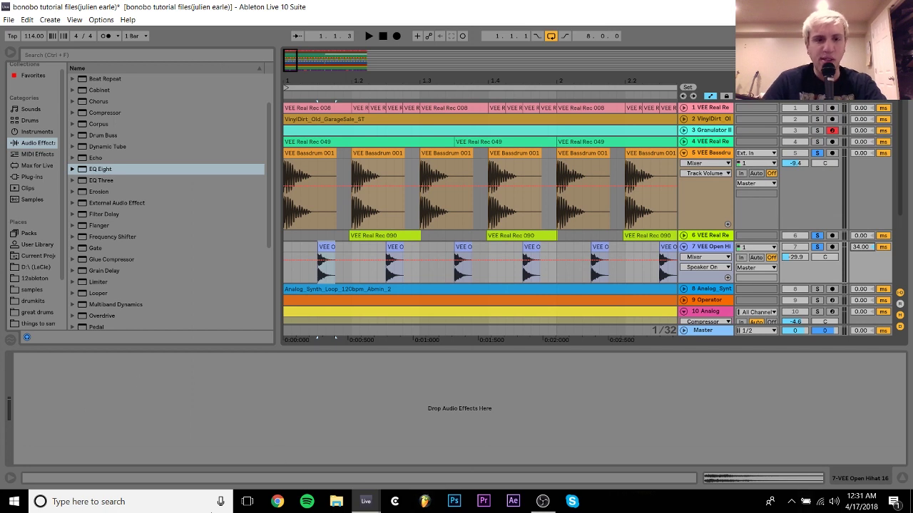
left_click(300, 194)
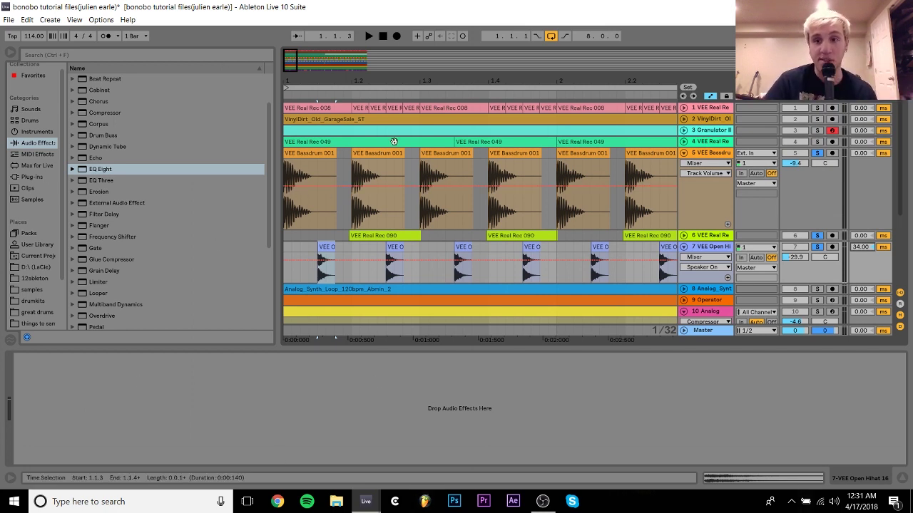
left_click(308, 153)
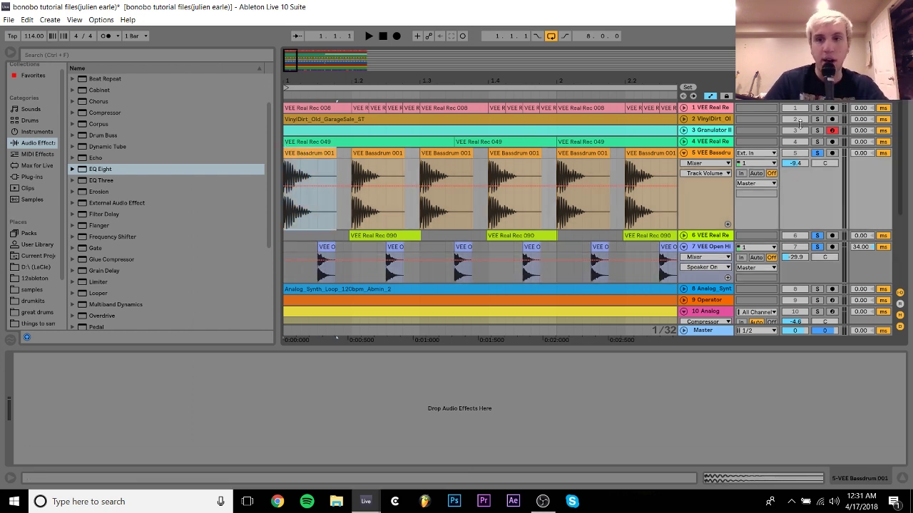
key("space")
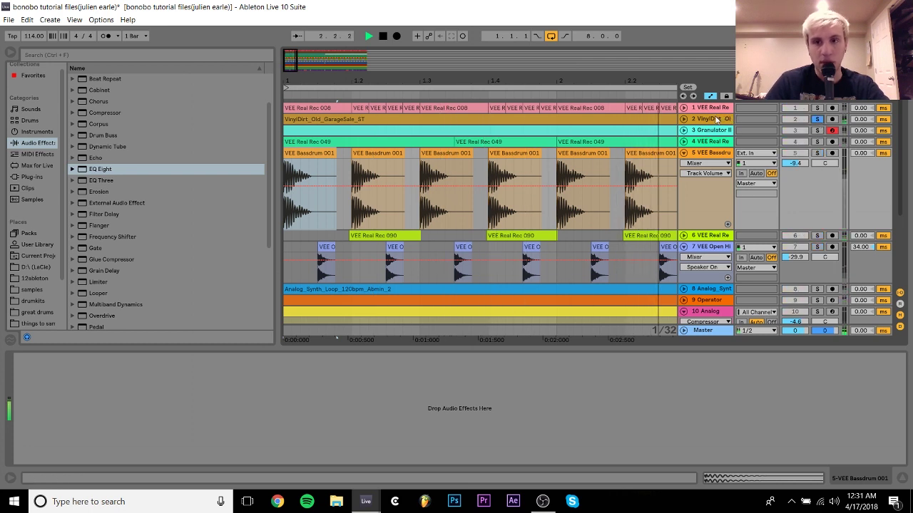
left_click(817, 119)
key("space")
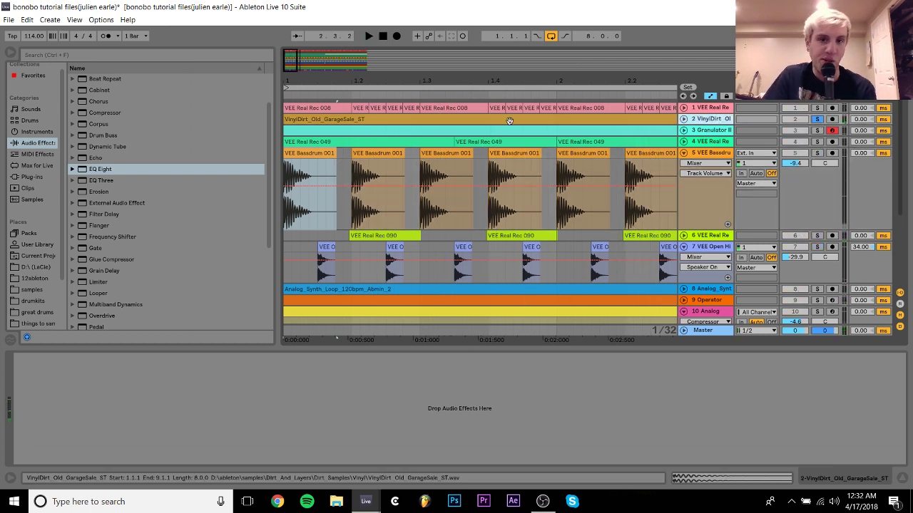
left_click_drag(486, 82, 486, 33)
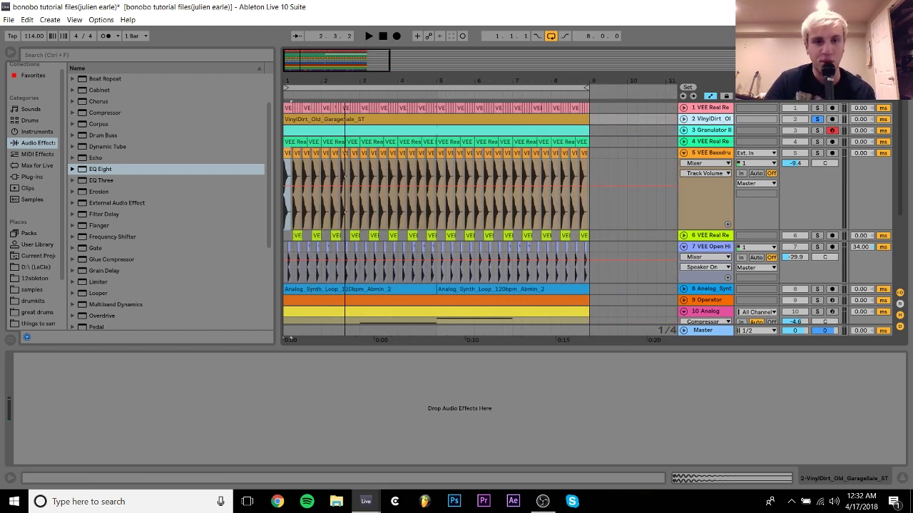
key("space")
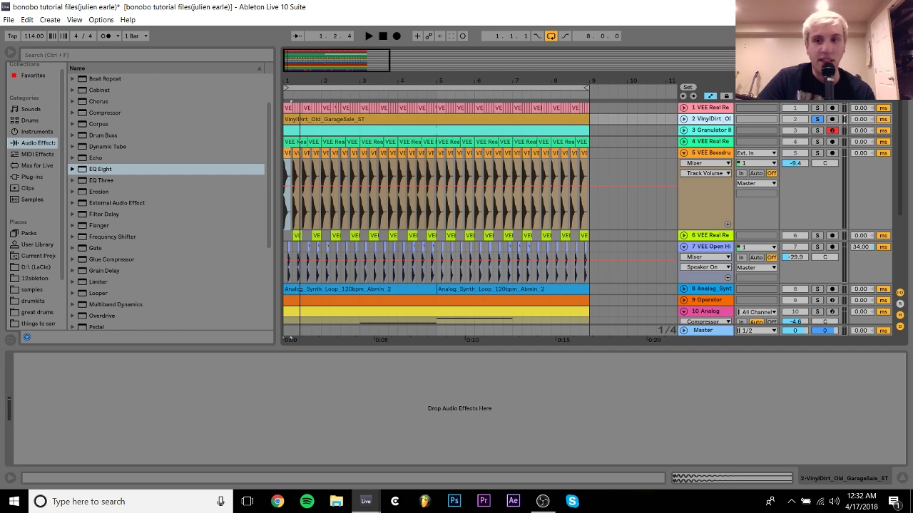
Solo only track 1, VEE Real Rec, select it to show its Compressor, play it, and unfold its waveforms.
left_click(817, 108)
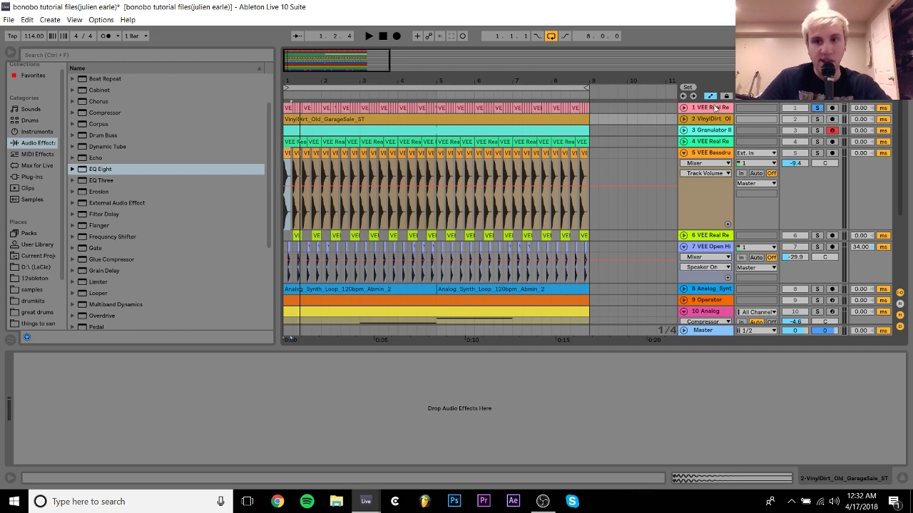
left_click(719, 107)
key("space")
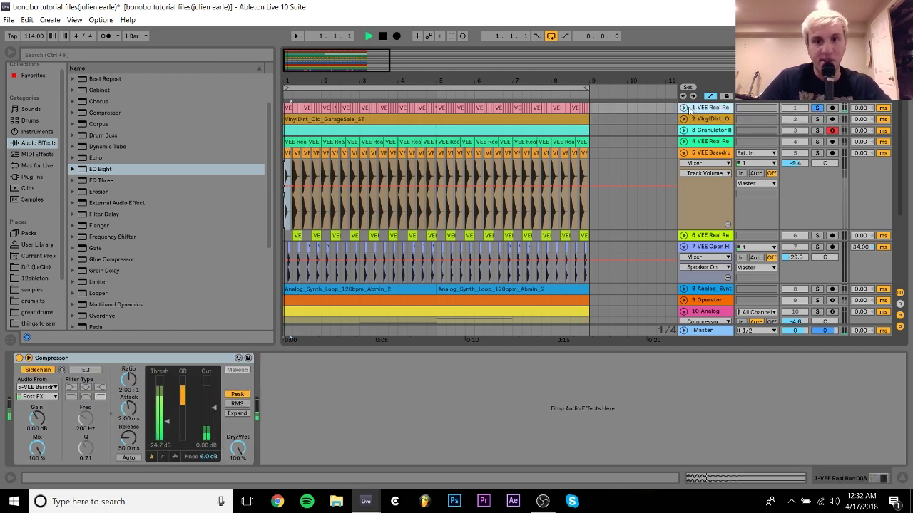
left_click(683, 107)
Add the VEE Bassdrum track to the solo to hear it with track 1, clear the solos, and stop playback.
left_click(817, 153, "ctrl")
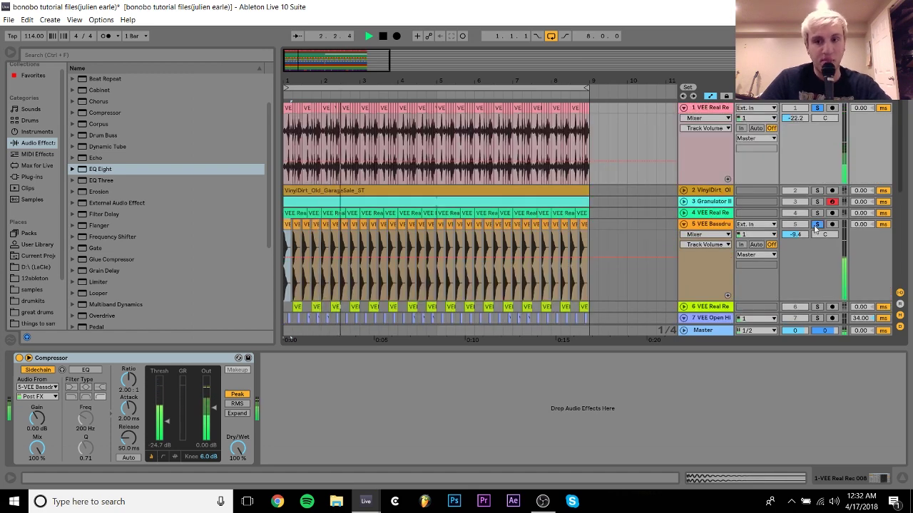
left_click(816, 226)
key("space")
Show the first VEE Real Rec 008 clip's source sample in the browser and open the clip's sample view.
left_click_drag(288, 81, 296, 171)
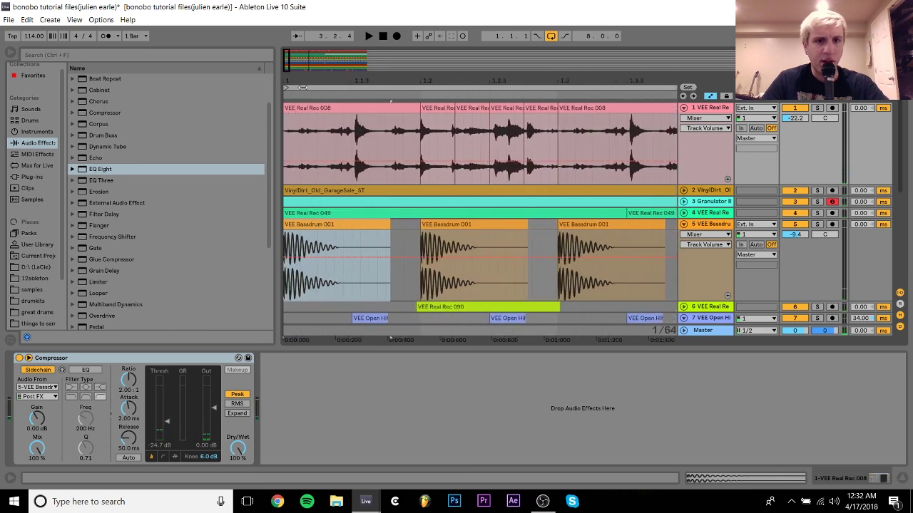
right_click(344, 112)
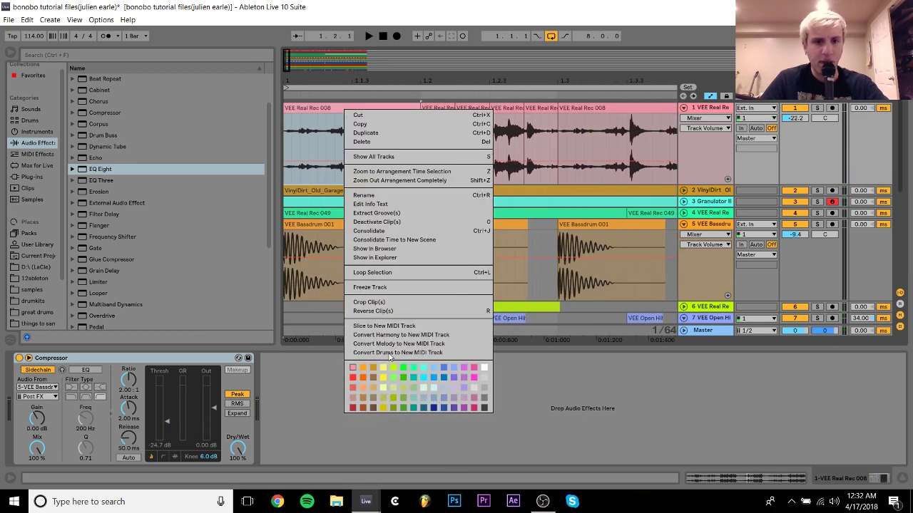
left_click(374, 252)
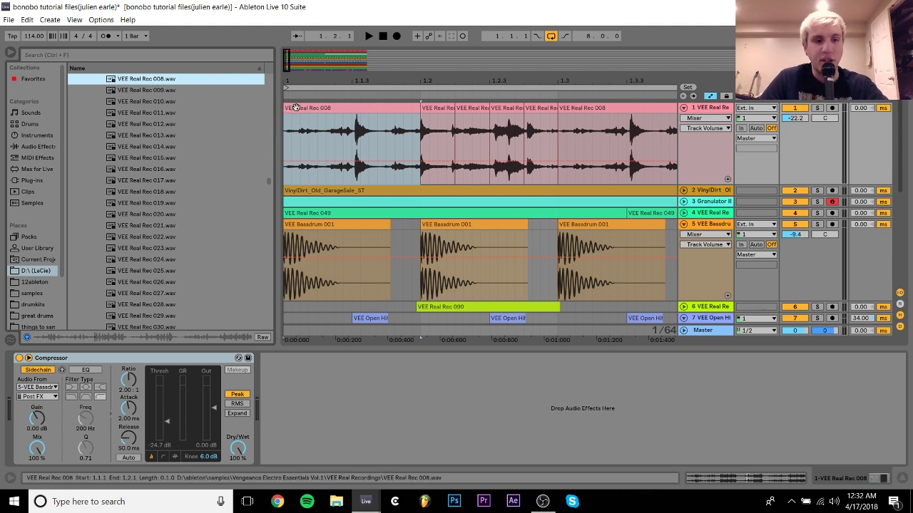
double_click(361, 108)
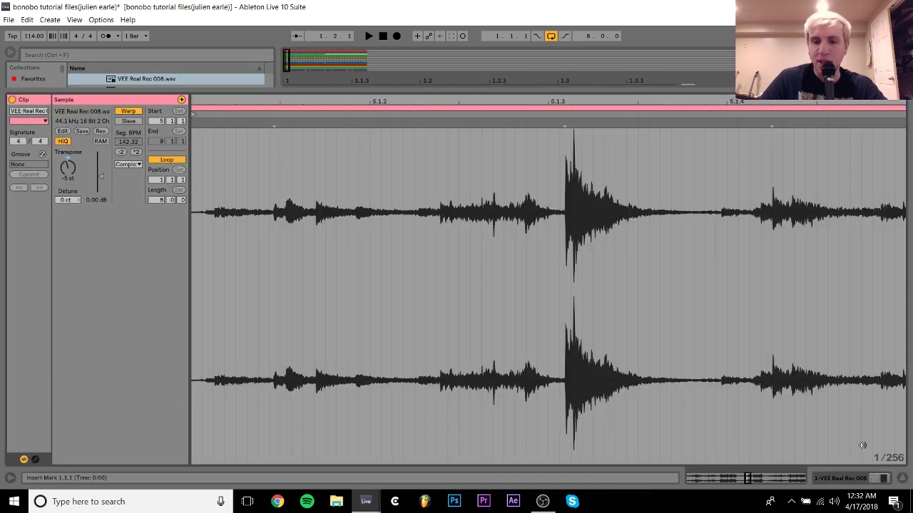
Return to the device view, solo tracks 1 and 5, and play VEE Real Rec together with the bass drum.
left_click(868, 479)
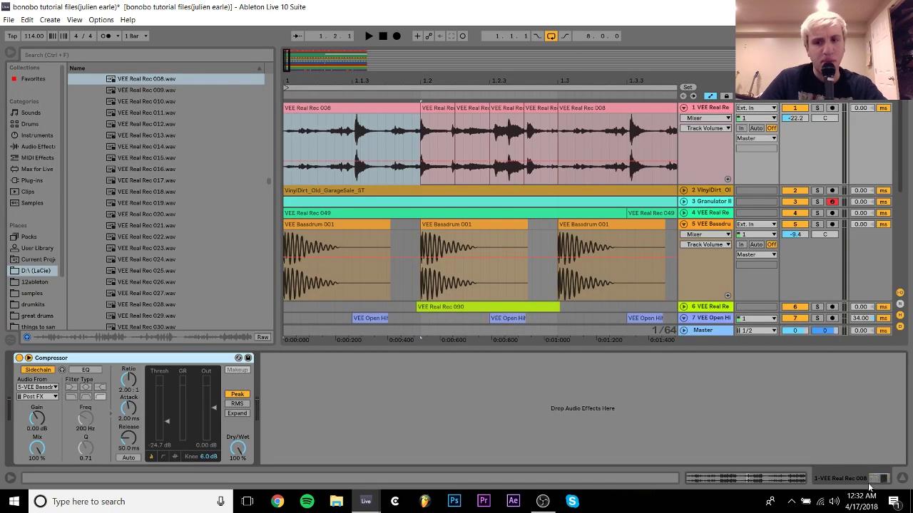
left_click(817, 108)
left_click(817, 225)
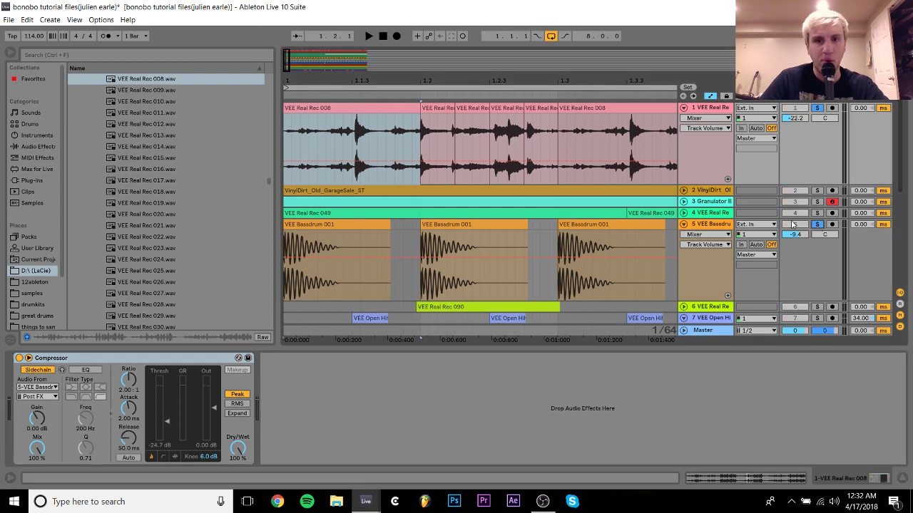
key("space")
left_click_drag(526, 76, 525, 47)
key("space")
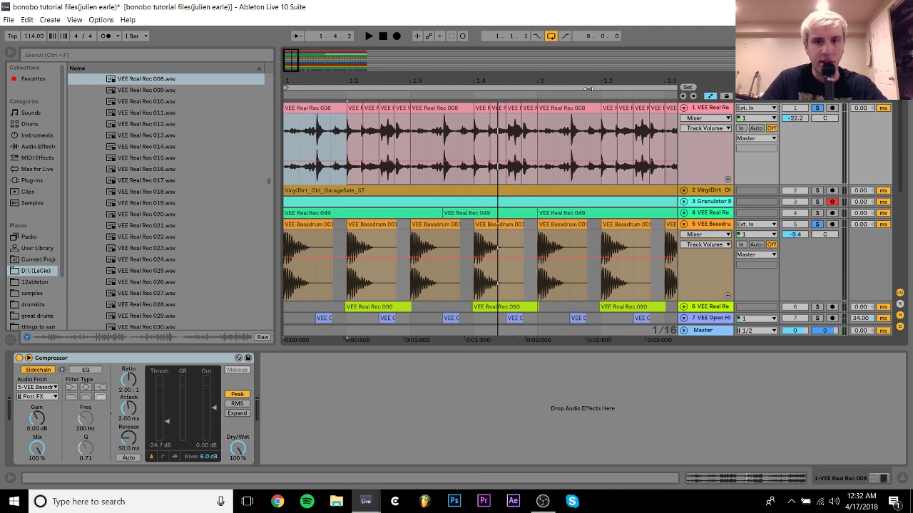
left_click_drag(539, 78, 539, 57)
key("space")
key("space")
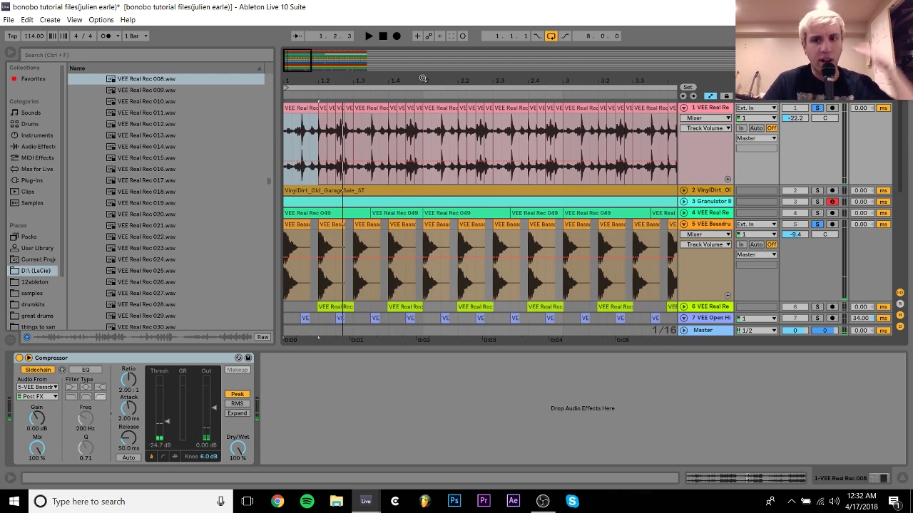
Select the first VEE Real Rec 008 clip and play it with the bass drum from the start of the arrangement.
left_click(744, 206)
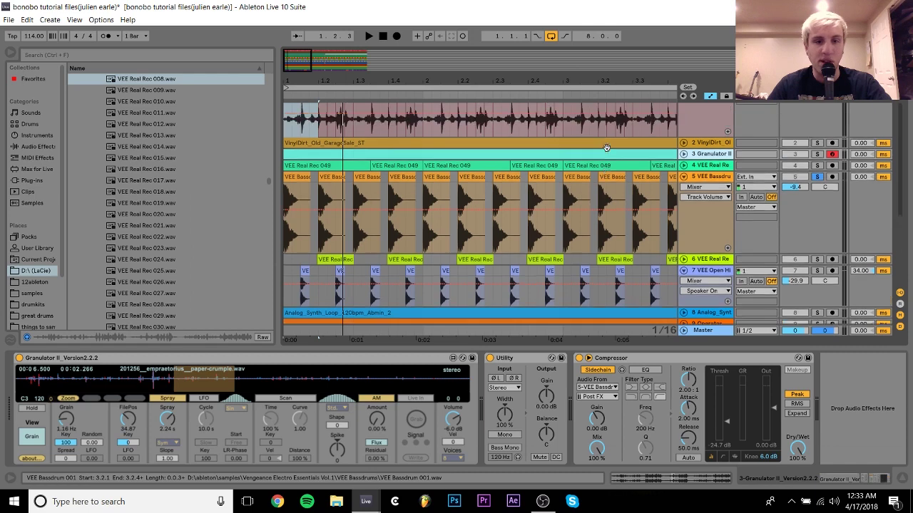
left_click(592, 213)
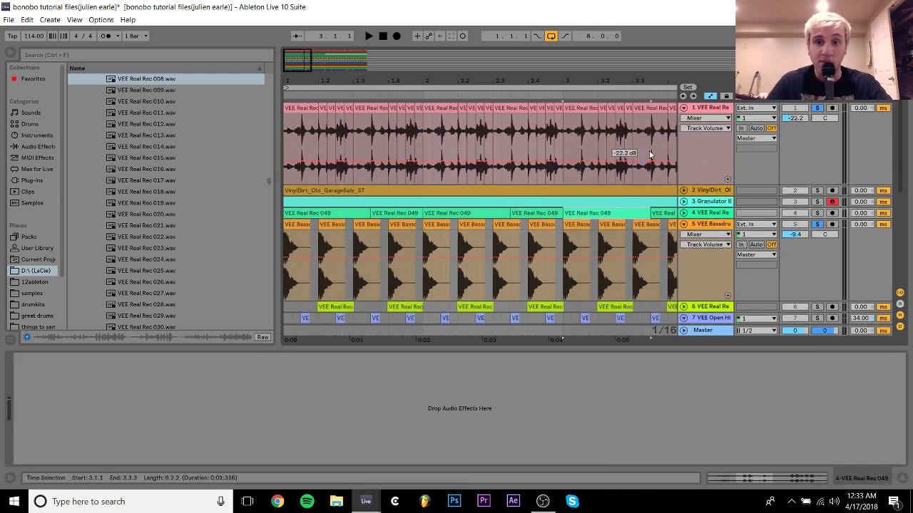
left_click(718, 111)
left_click(303, 136)
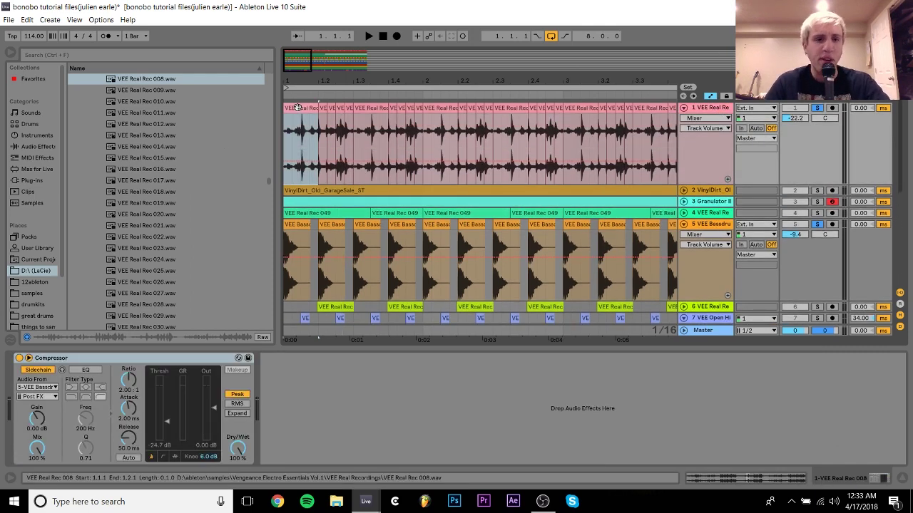
left_click_drag(309, 81, 395, 67)
left_click_drag(314, 70, 291, 75)
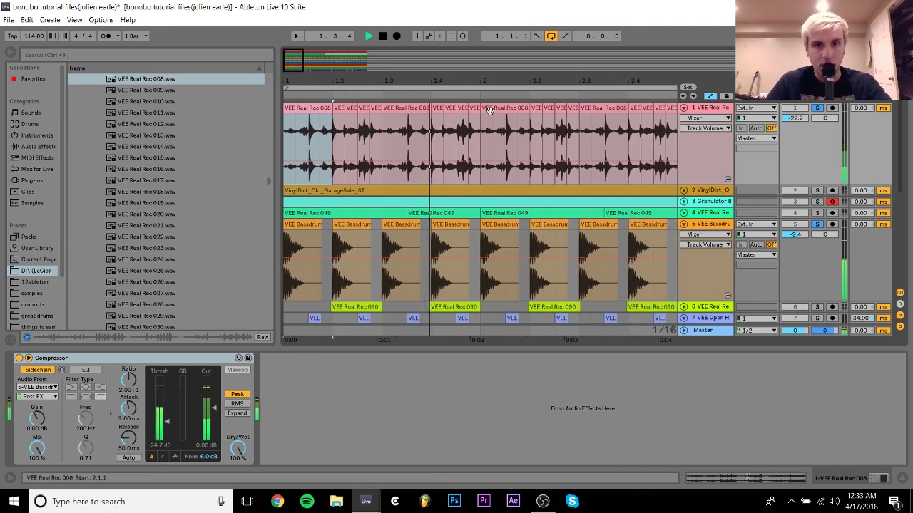
key("space")
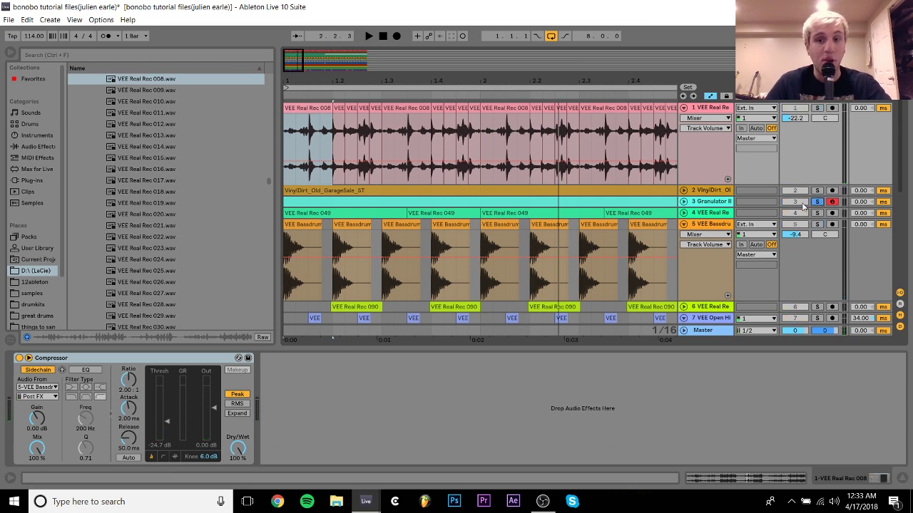
Solo and select the Granulator II track, search the "things to sam" folder for "crumpl", and preview the paper-crumple sample.
left_click(715, 202)
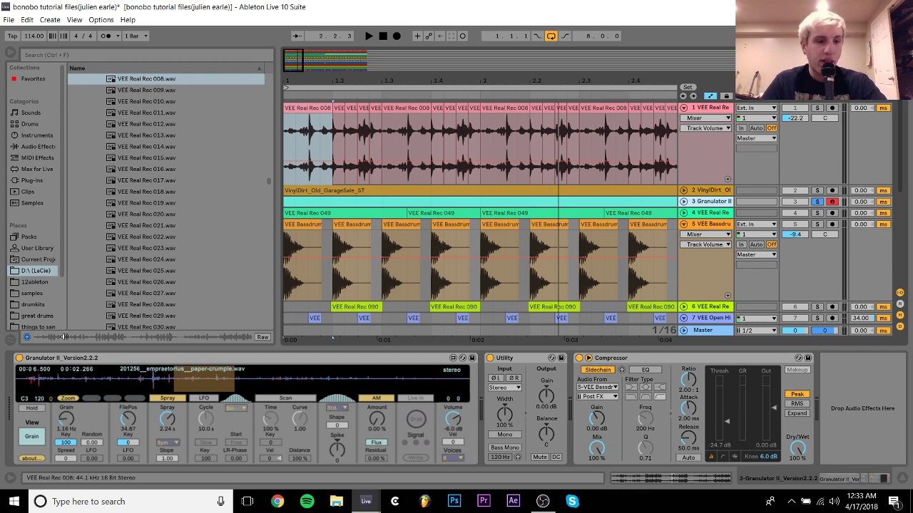
left_click(35, 326)
left_click(80, 54)
type("crumpl")
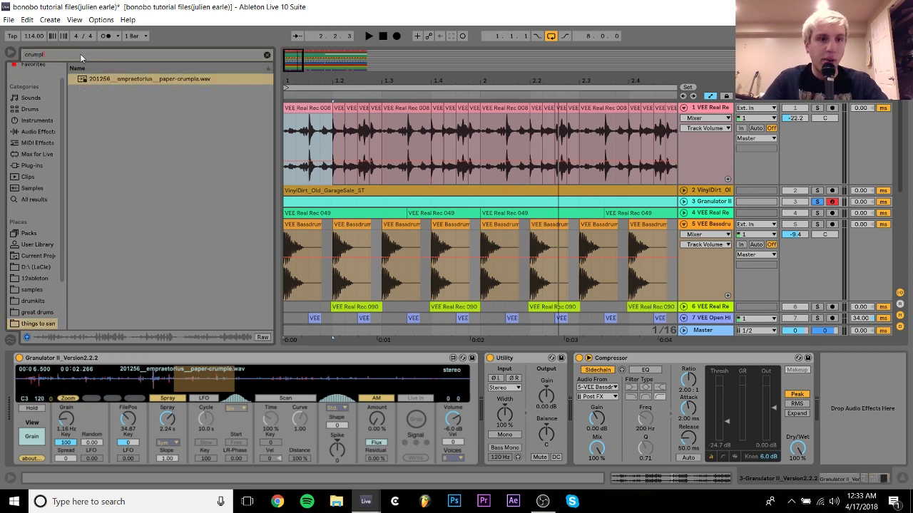
left_click(109, 81)
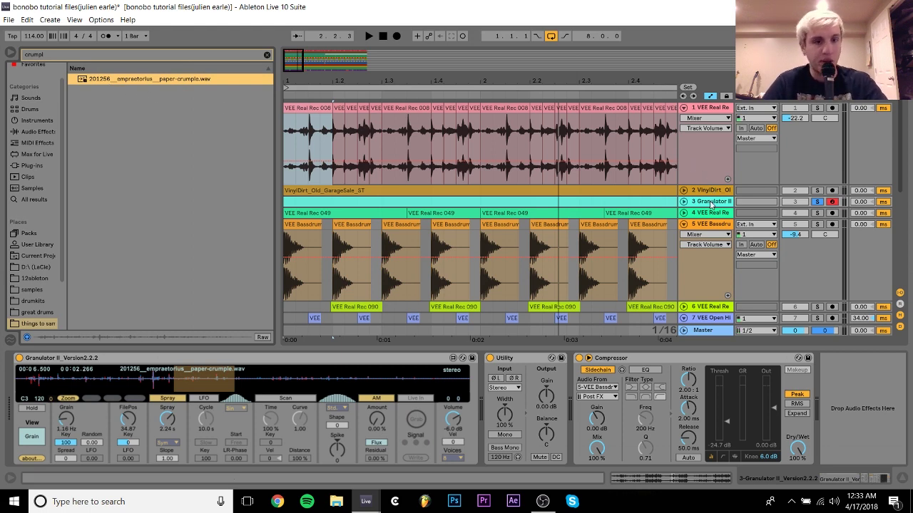
Select the Granulator II clip on track 3 and the track's Granulator II device.
left_click(371, 212)
left_click(352, 204)
left_click_drag(377, 83, 339, 100)
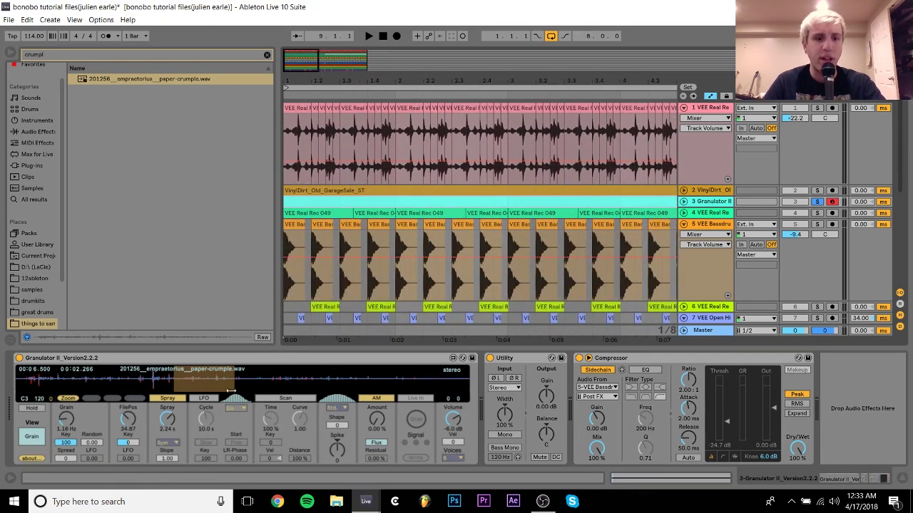
left_click(62, 359)
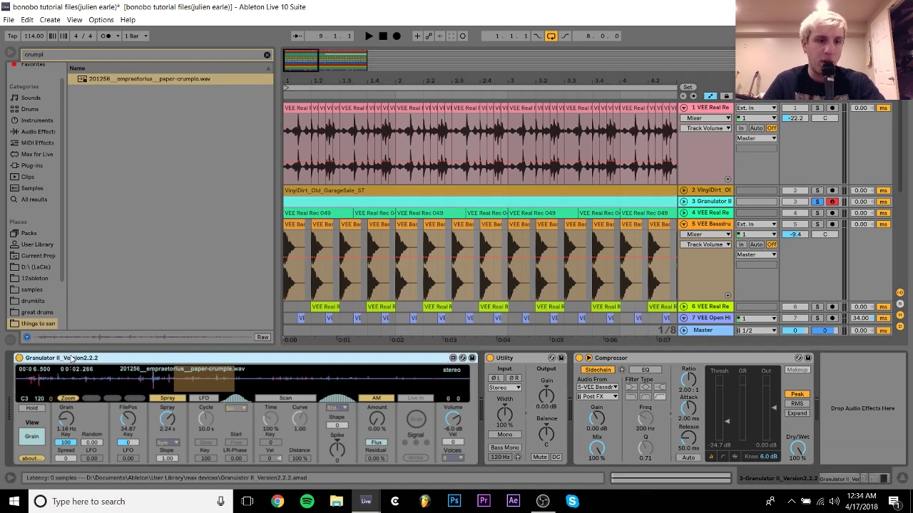
Clear the browser search and select Ambient & Evolving in the Sounds category.
left_click(267, 55)
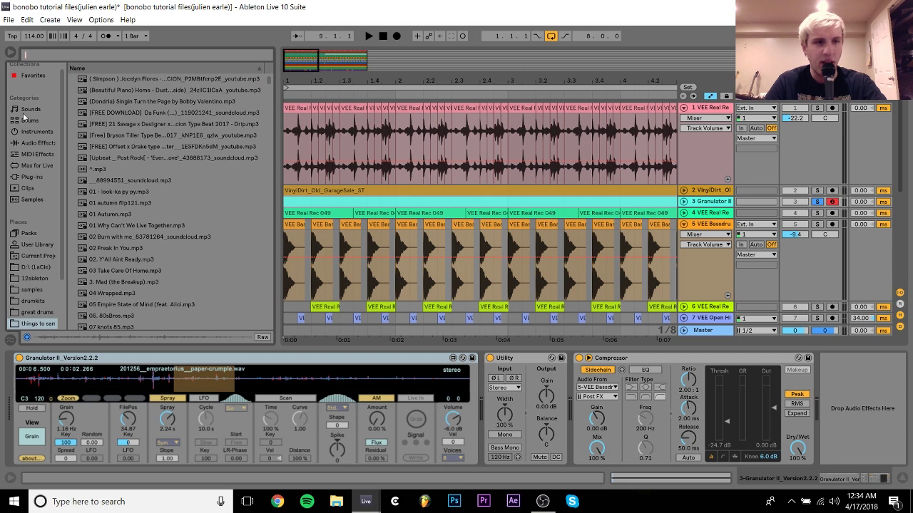
left_click(27, 110)
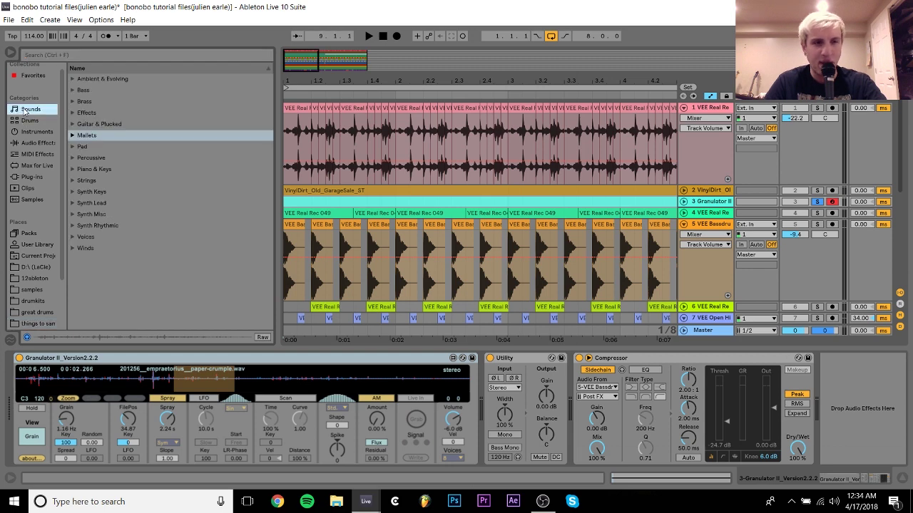
left_click(98, 79)
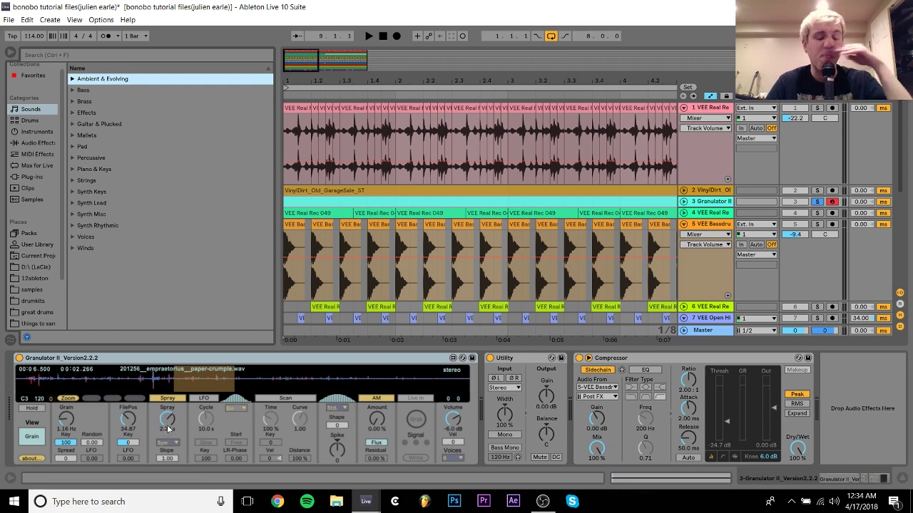
Lower Granulator II's Spray to 0.00 ms, play the track, and raise Spray to 1.75 s during playback.
left_click_drag(167, 420, 167, 456)
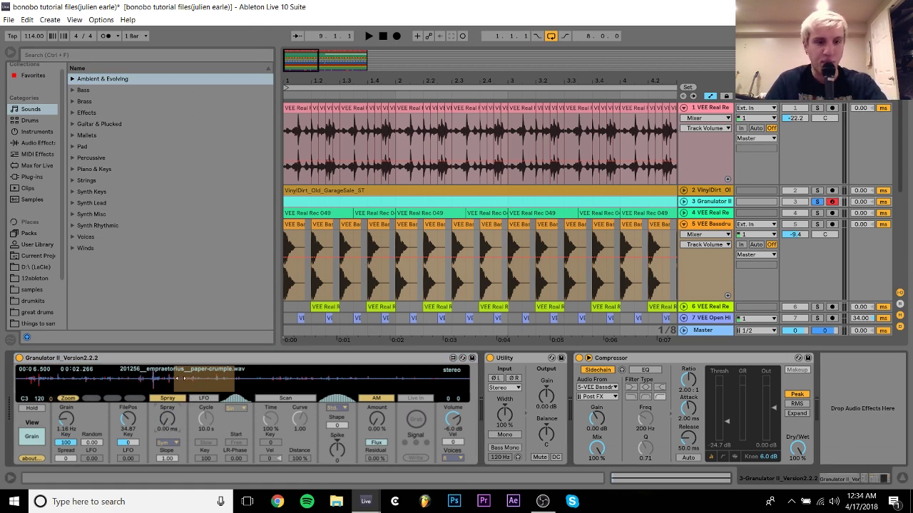
key("space")
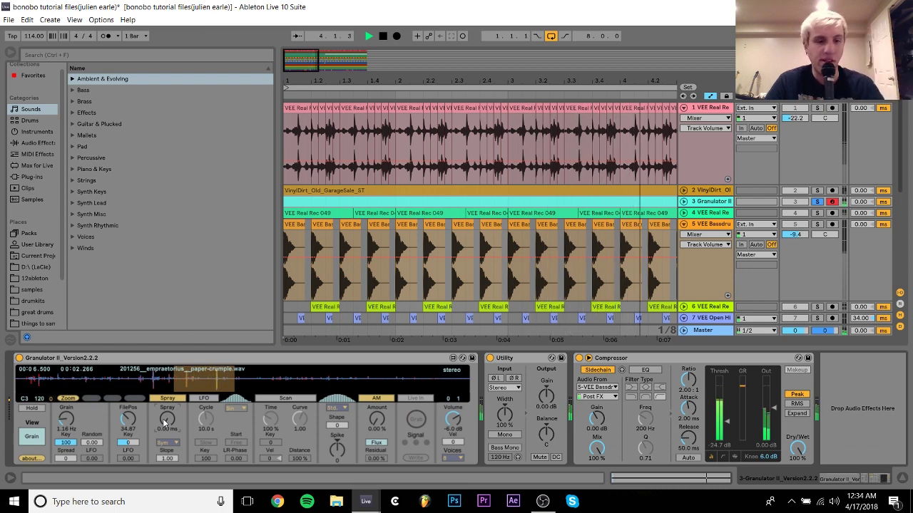
left_click_drag(169, 428, 169, 404)
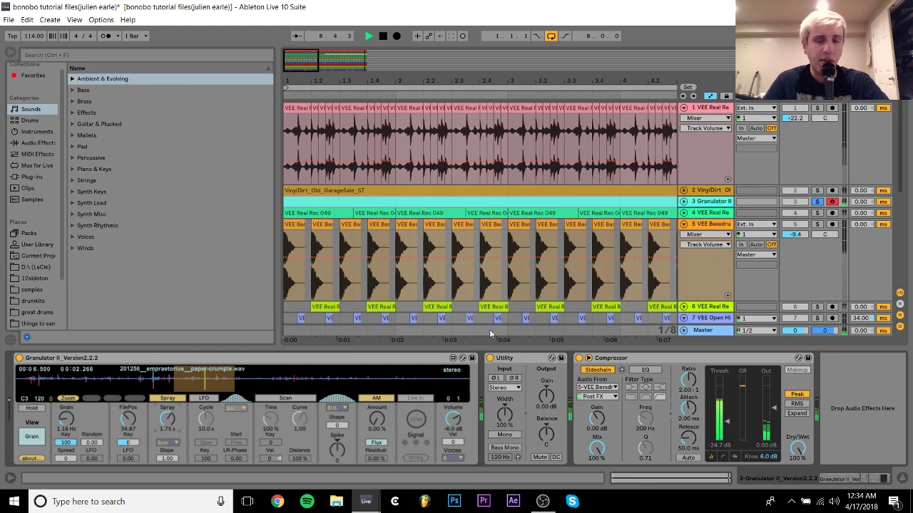
Unfold the Granulator II track, reset its volume to 0 dB during playback, stop, and undo the volume change.
left_click(683, 201)
key("Delete")
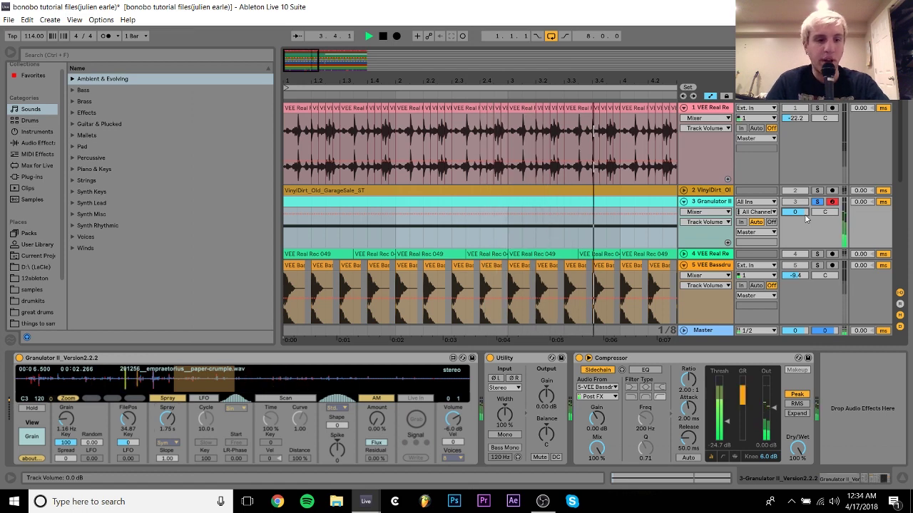
key("space")
key("ctrl+z")
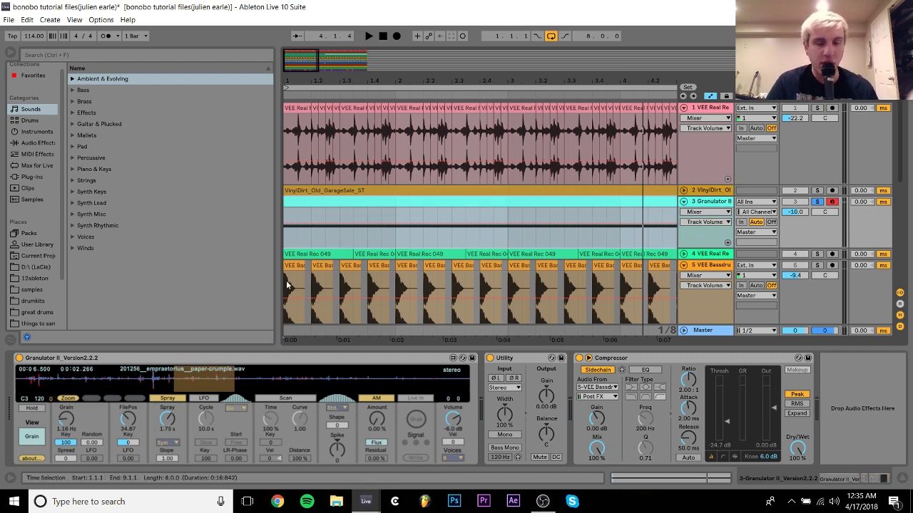
Add tracks 1, 5, 6 and 7 to the Granulator II solo and play them together from the start.
left_click_drag(346, 82, 304, 81)
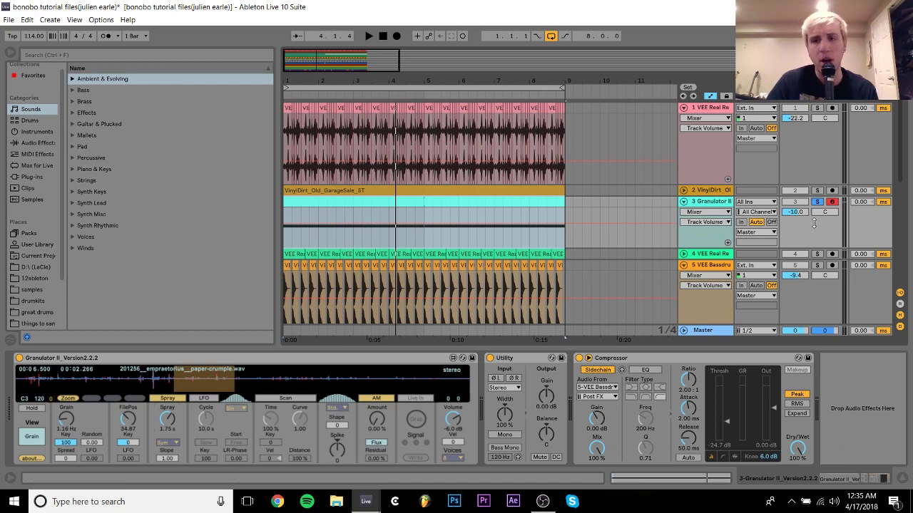
scroll(816, 265, "down", 1)
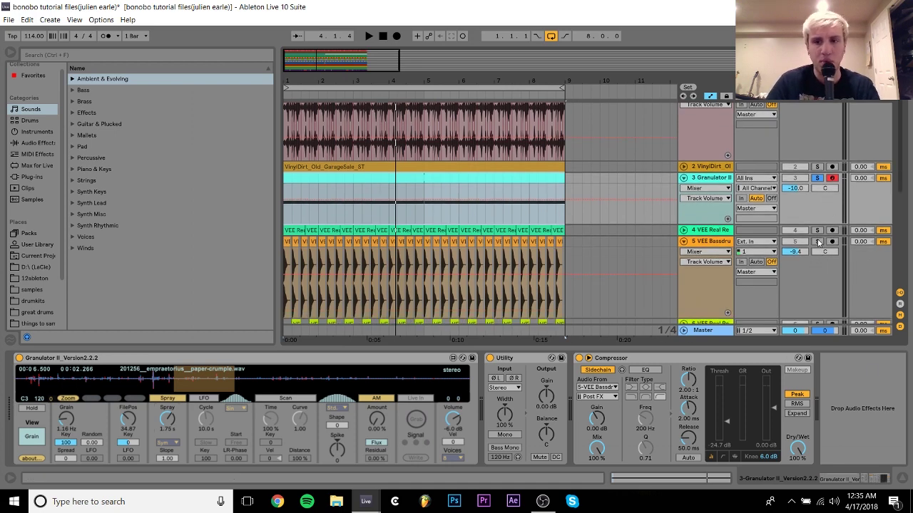
scroll(818, 244, "down", 2)
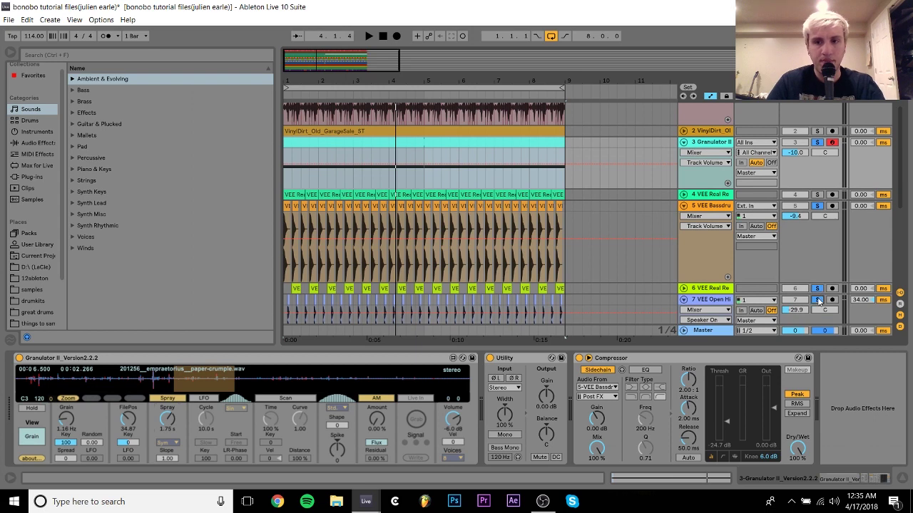
scroll(818, 299, "up", 3)
key("space")
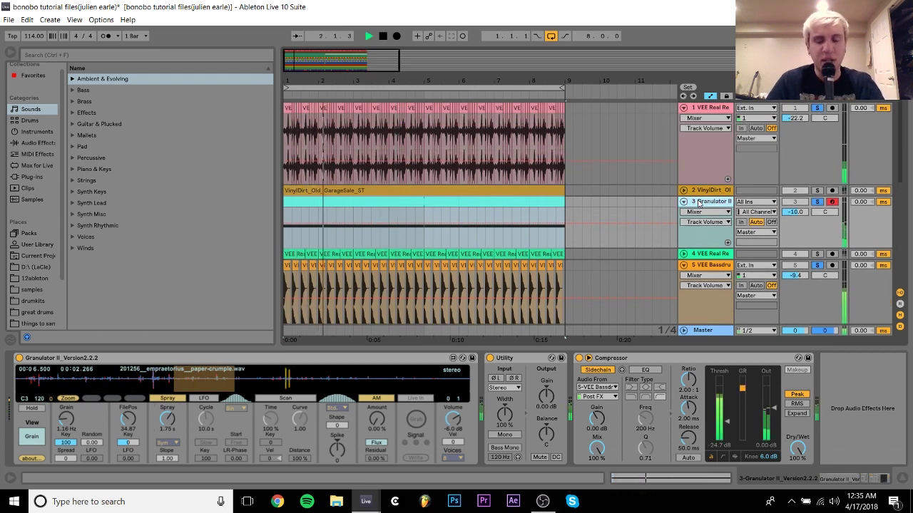
key("space")
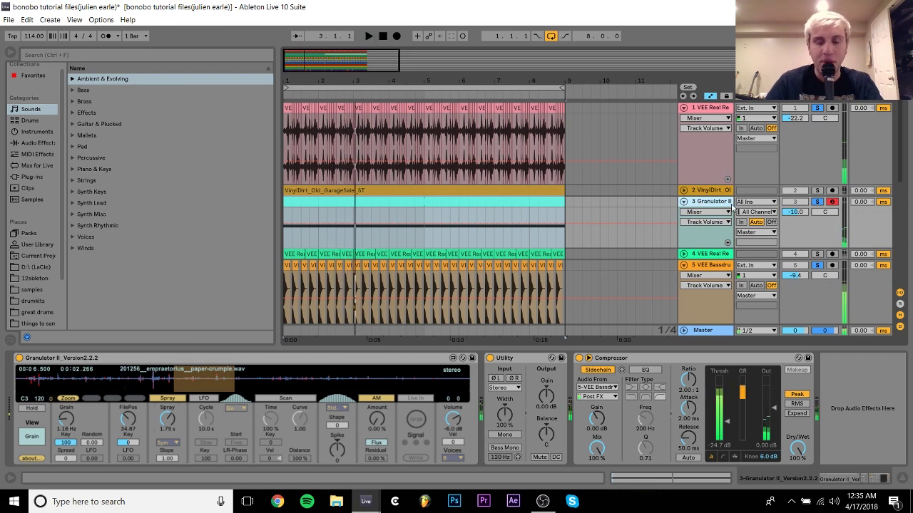
Solo only track 4, VEE Real Rec, play it from the start, and unfold its waveforms.
left_click(818, 254)
key("space")
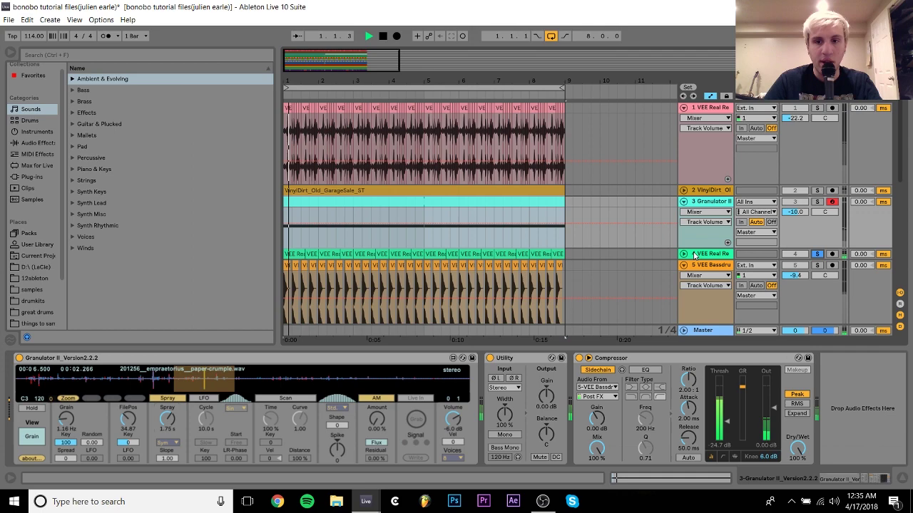
left_click(683, 254)
left_click_drag(341, 80, 341, 124)
key("space")
key("minus")
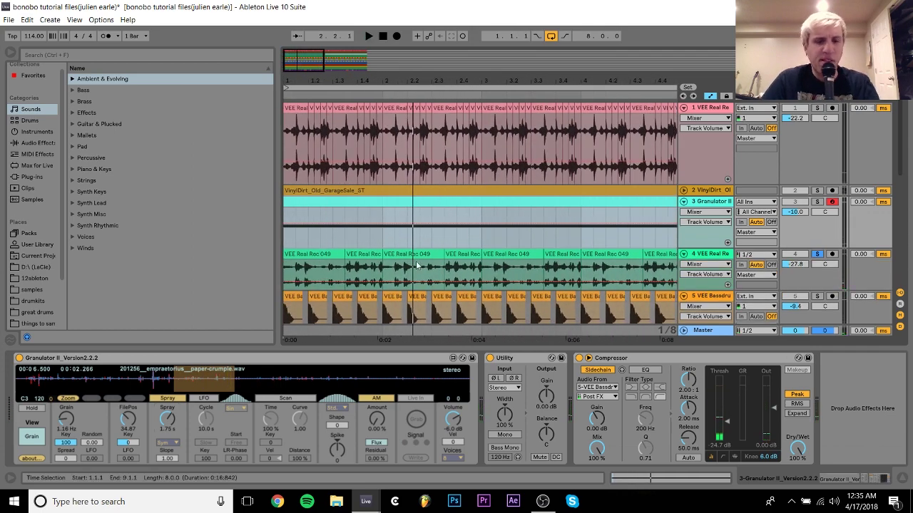
Show the first VEE Real Rec 049 clip's source sample in the browser and preview the file.
left_click(326, 251)
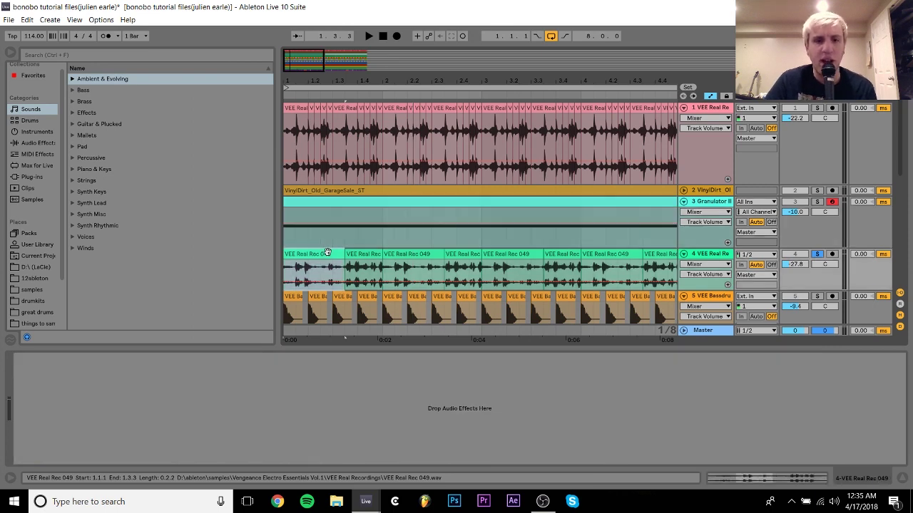
right_click(327, 251)
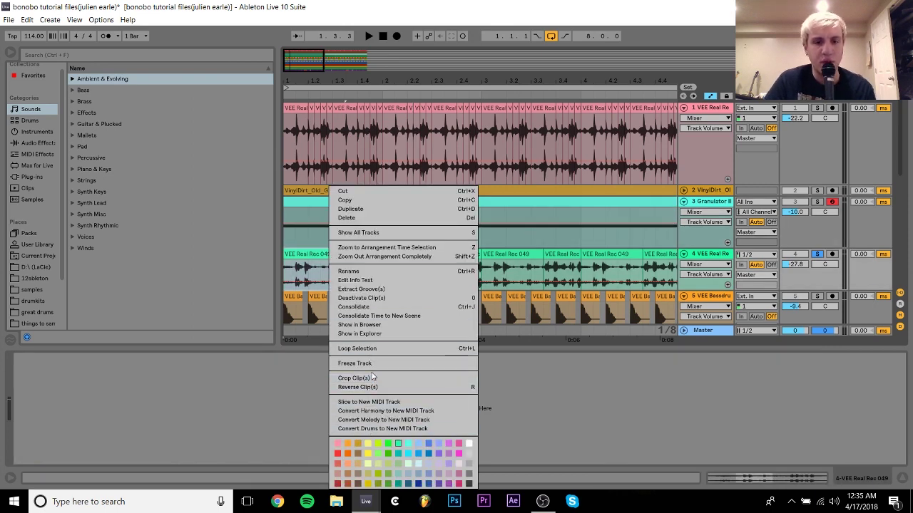
left_click(360, 325)
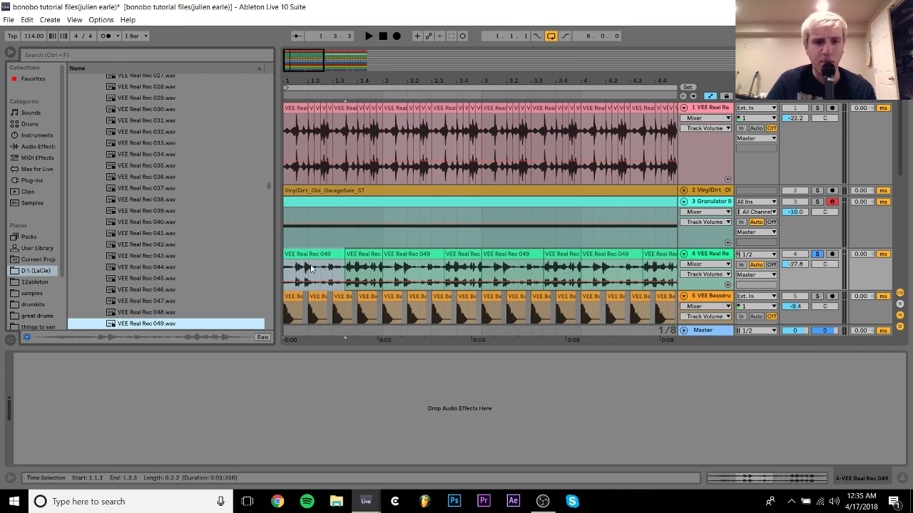
right_click(312, 255)
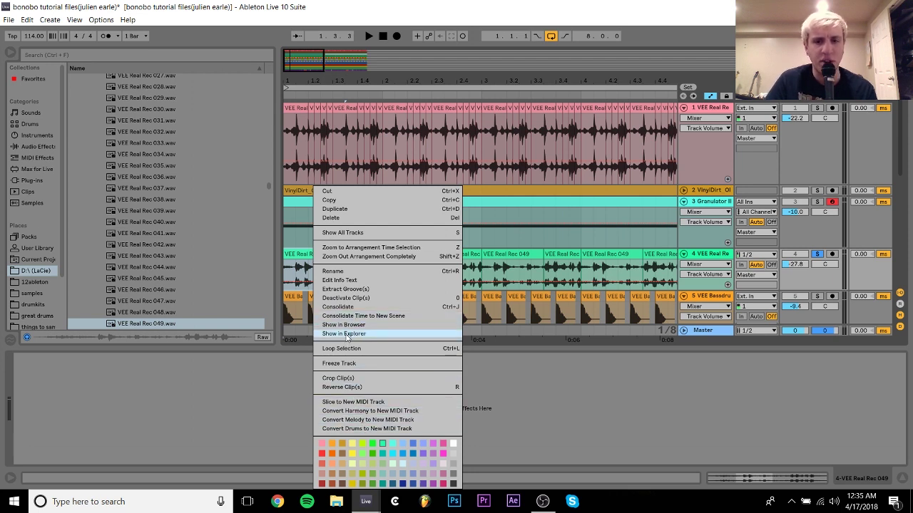
left_click(243, 382)
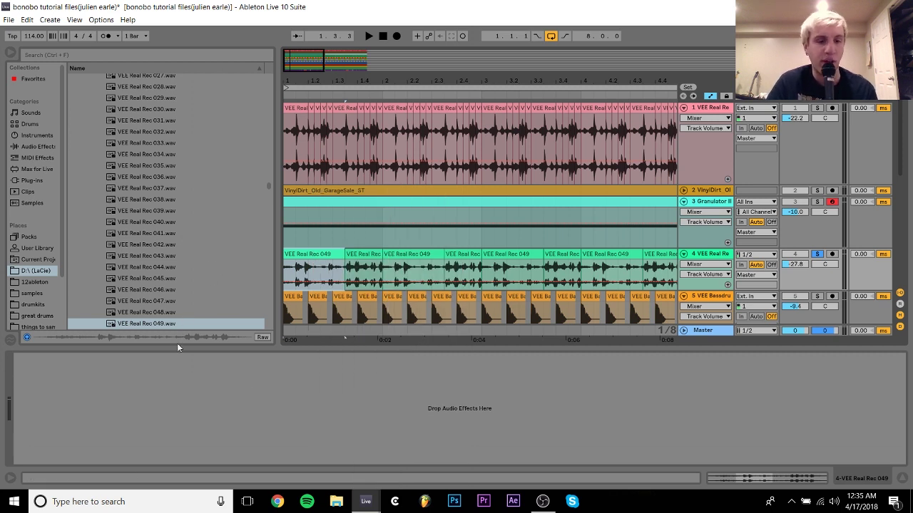
left_click(142, 324)
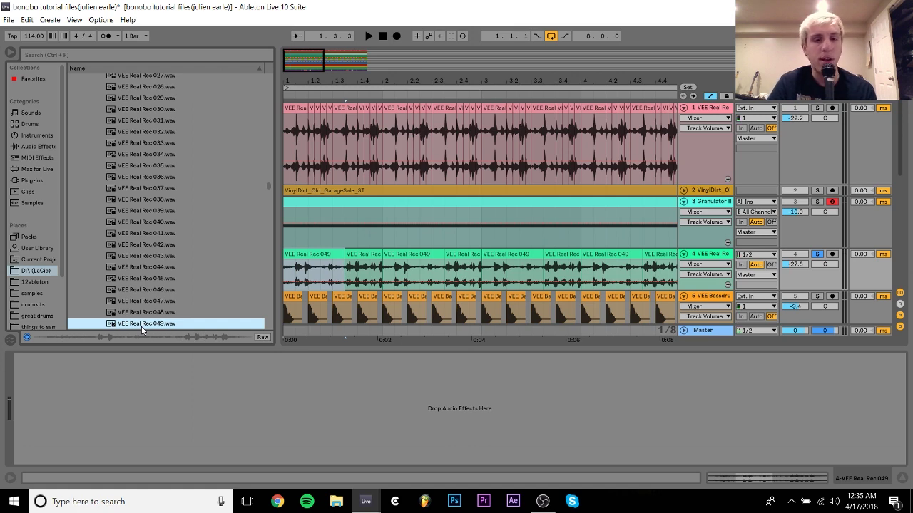
Inspect the first VEE Real Rec 049 clip's sample settings, and play tracks 4 and 5 soloed together.
double_click(305, 254)
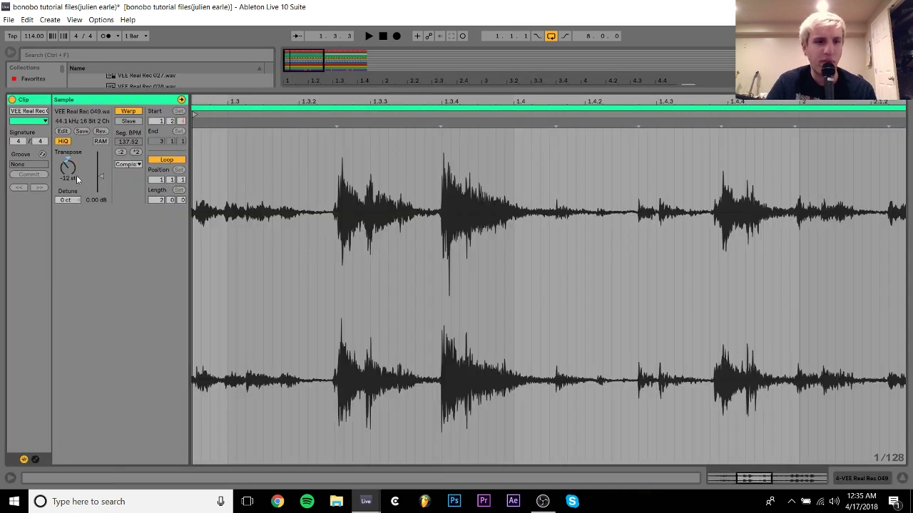
left_click(862, 478)
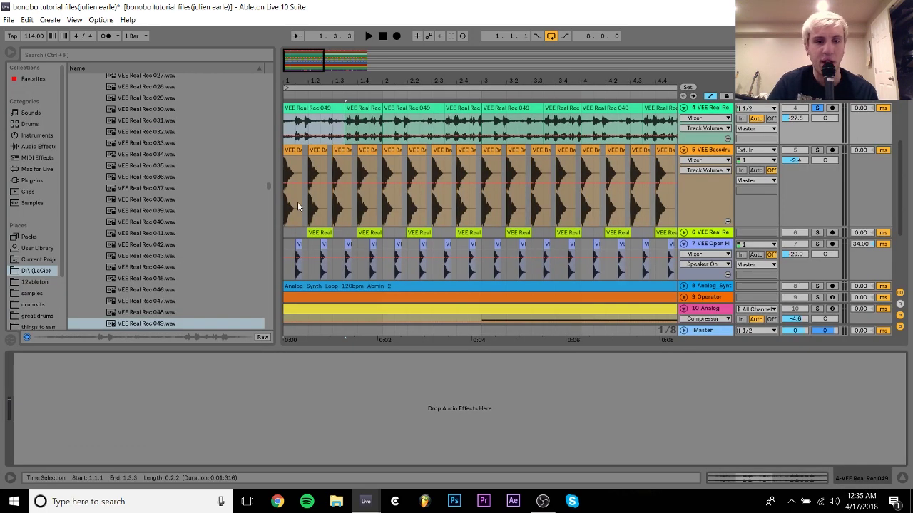
left_click(817, 150, "ctrl")
scroll(788, 151, "up", 3)
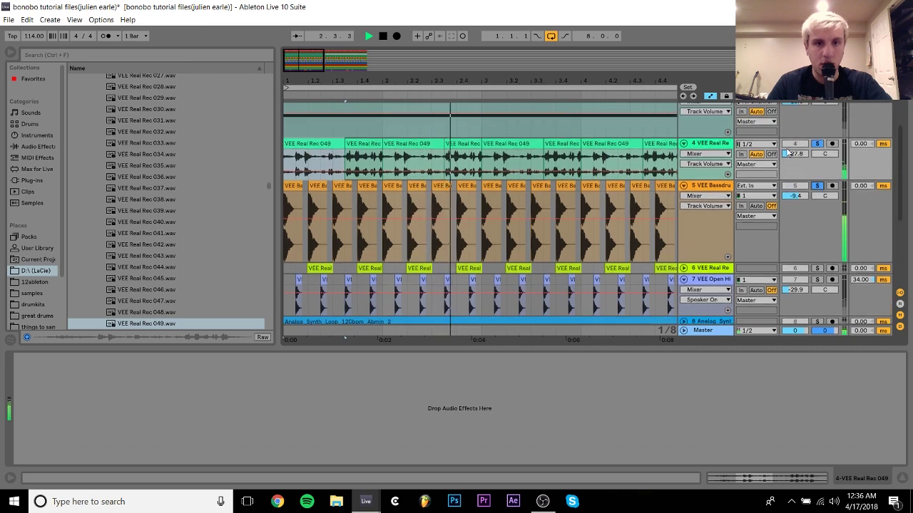
scroll(786, 147, "up", 2)
key("space")
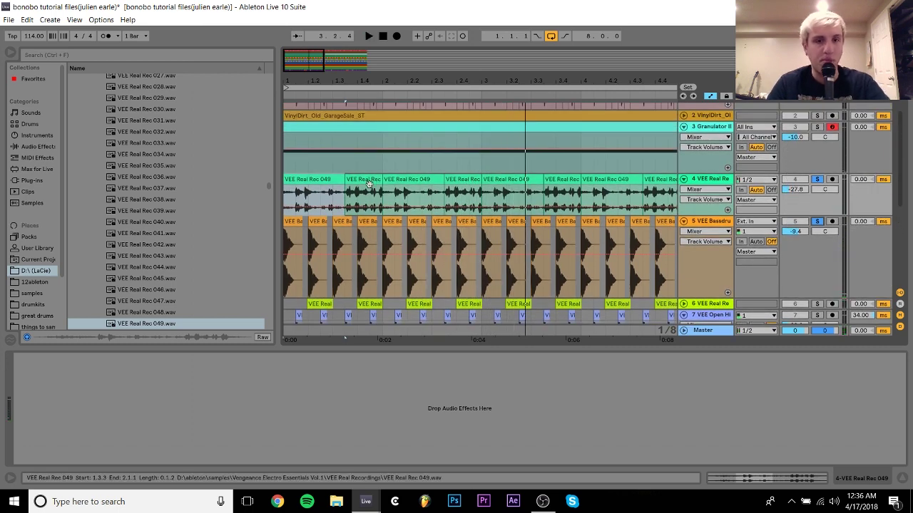
key("space")
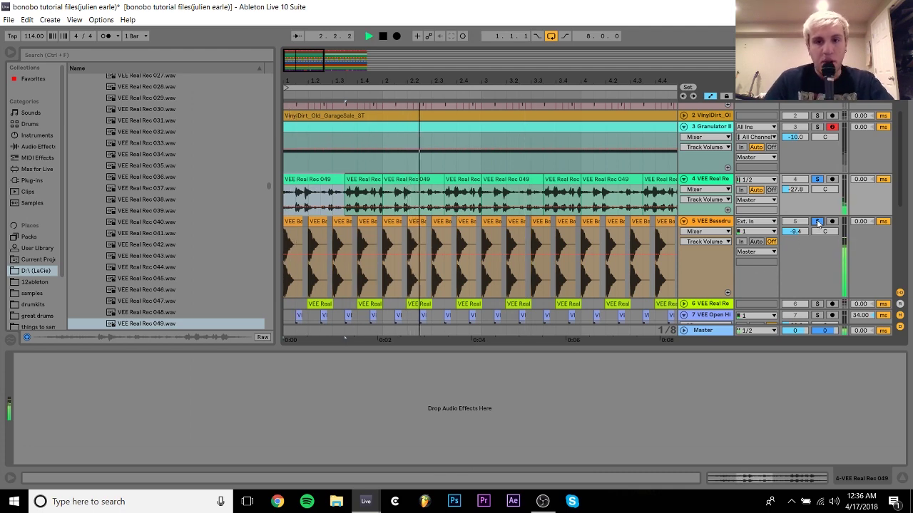
scroll(818, 223, "down", 1)
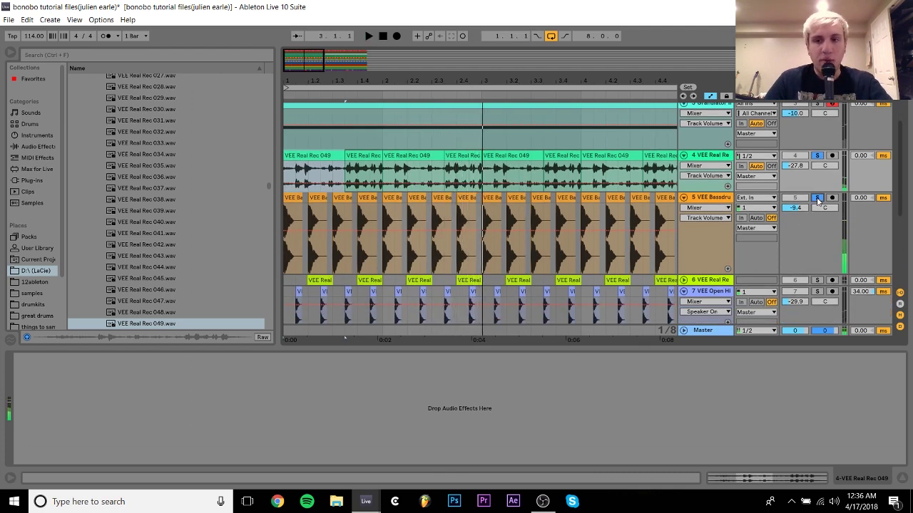
Clear the solos and examine the full eight-bar arrangement across all tracks, from the drum layers down to 91V_TSV.
scroll(666, 138, "up", 4)
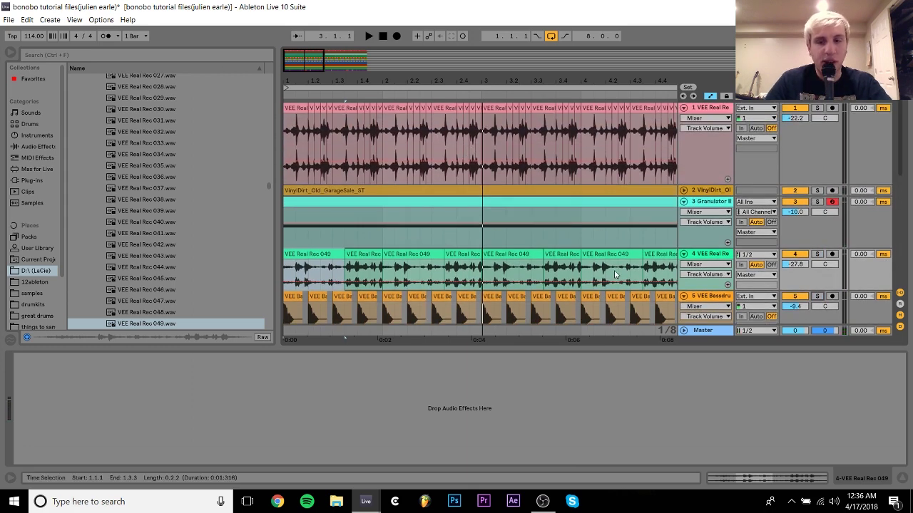
left_click_drag(614, 83, 614, 164)
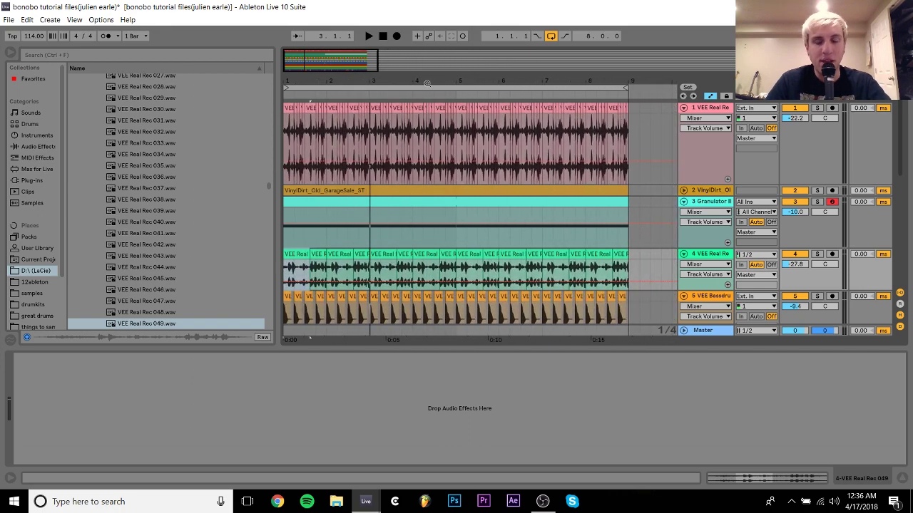
scroll(472, 281, "down", 3)
scroll(473, 282, "up", 3)
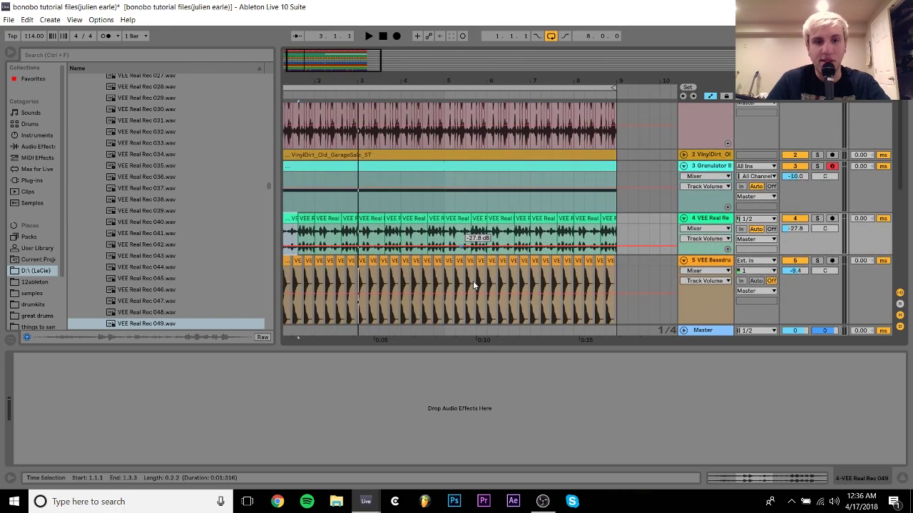
scroll(473, 282, "down", 9)
scroll(473, 286, "up", 3)
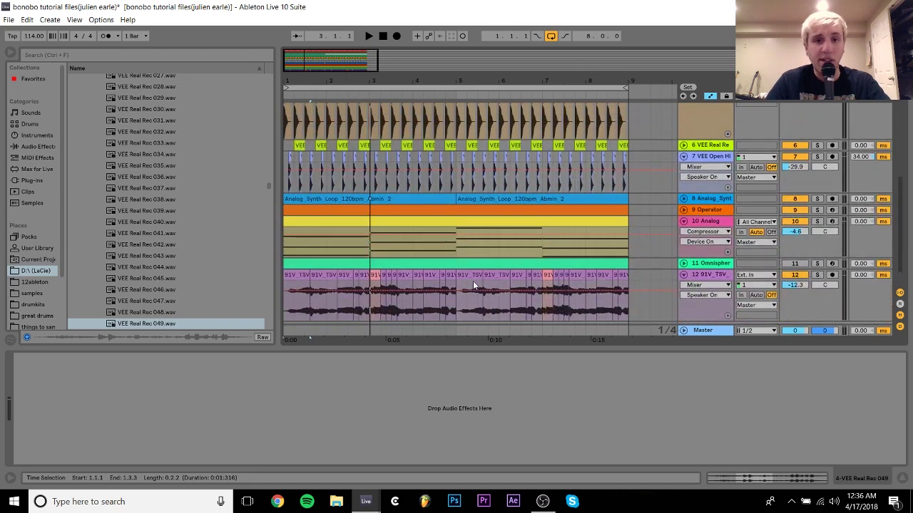
scroll(440, 183, "up", 5)
scroll(440, 182, "up", 1)
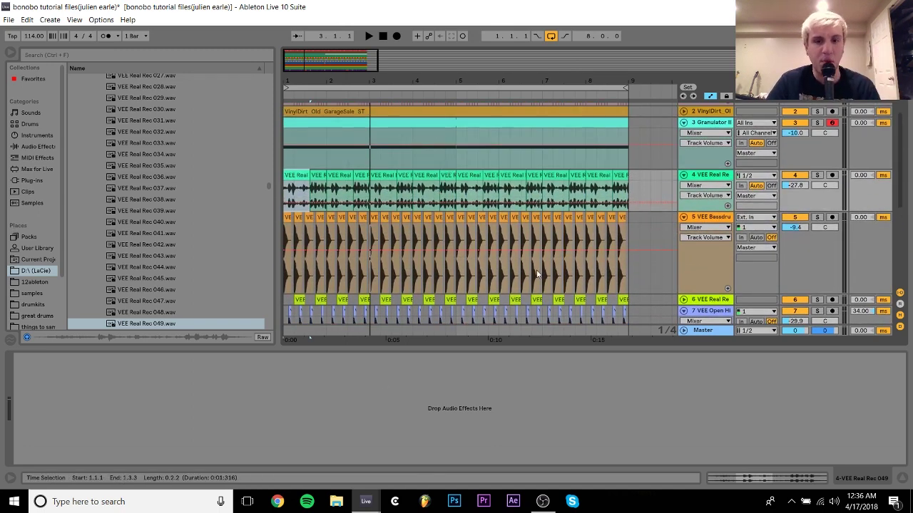
scroll(538, 275, "down", 3)
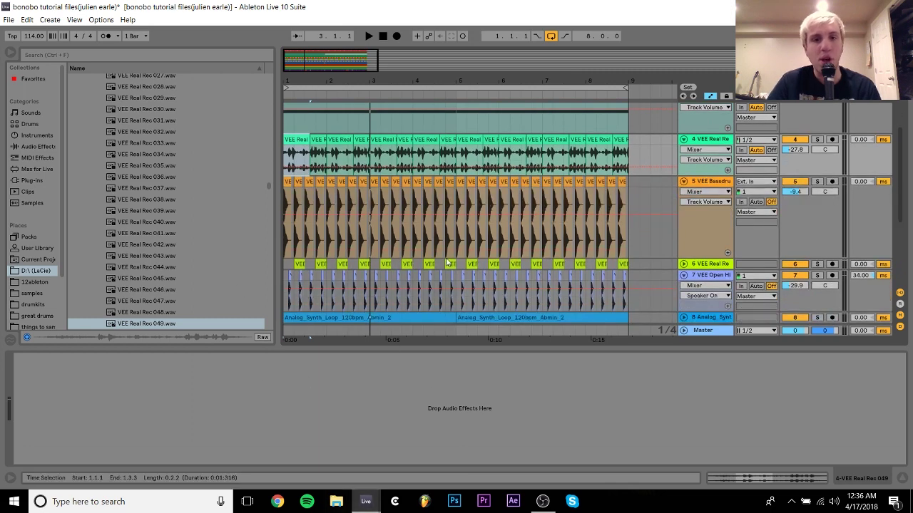
scroll(355, 226, "up", 6)
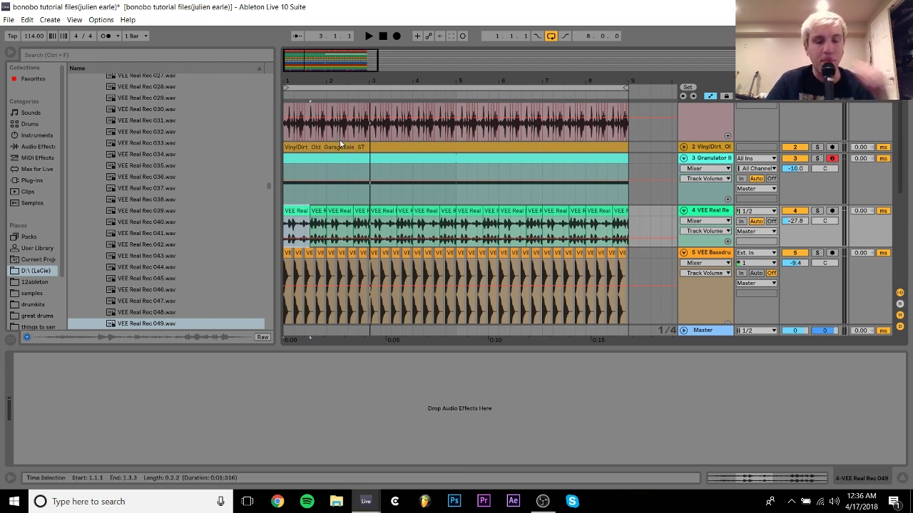
scroll(341, 145, "down", 15)
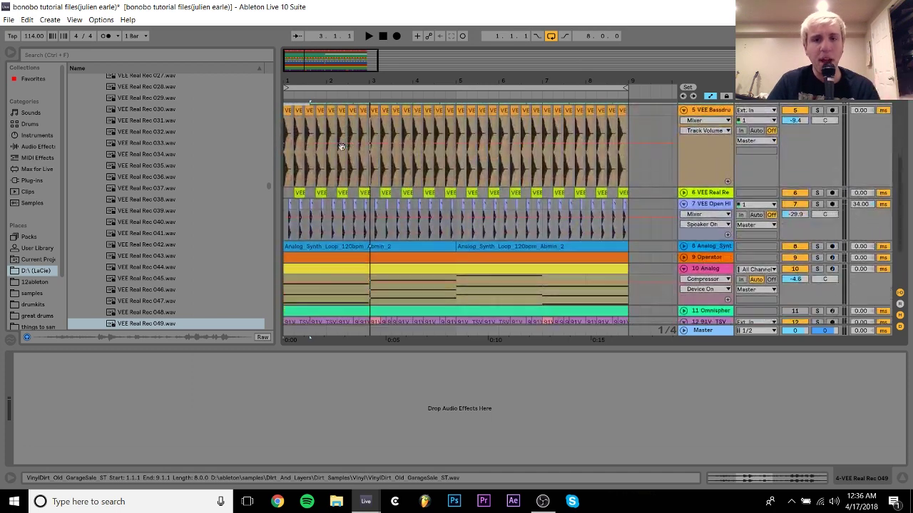
left_click_drag(327, 82, 327, 60)
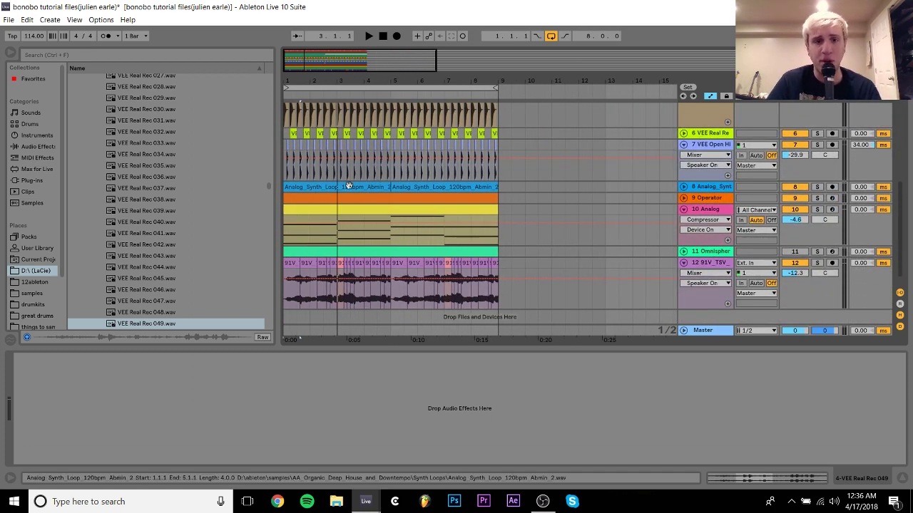
Solo track 8, Analog_Synth_Loop, play it from the start, and unfold and enlarge its waveforms.
left_click(349, 186)
left_click(817, 187)
key("space")
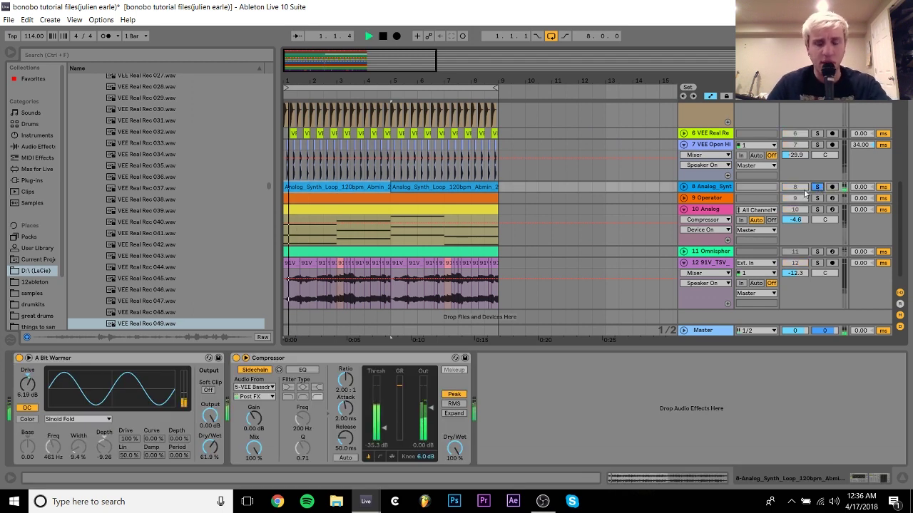
left_click(683, 187)
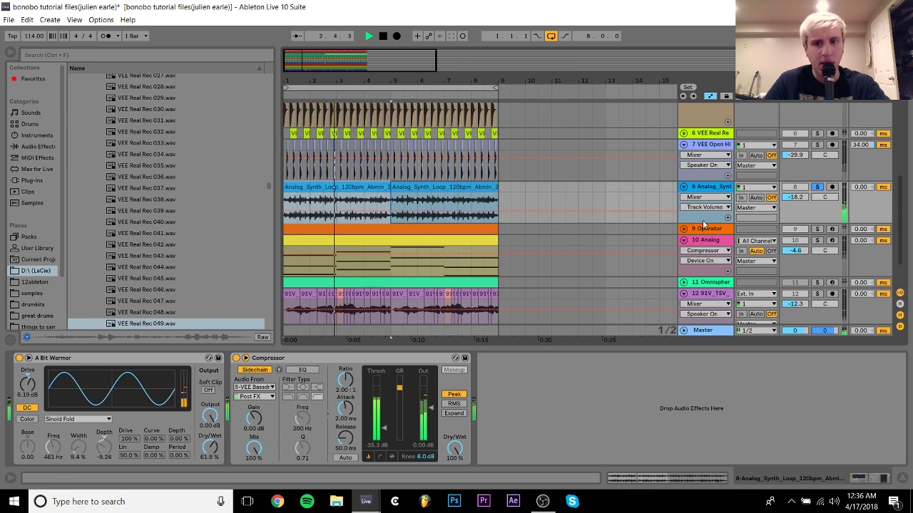
left_click_drag(701, 223, 701, 243)
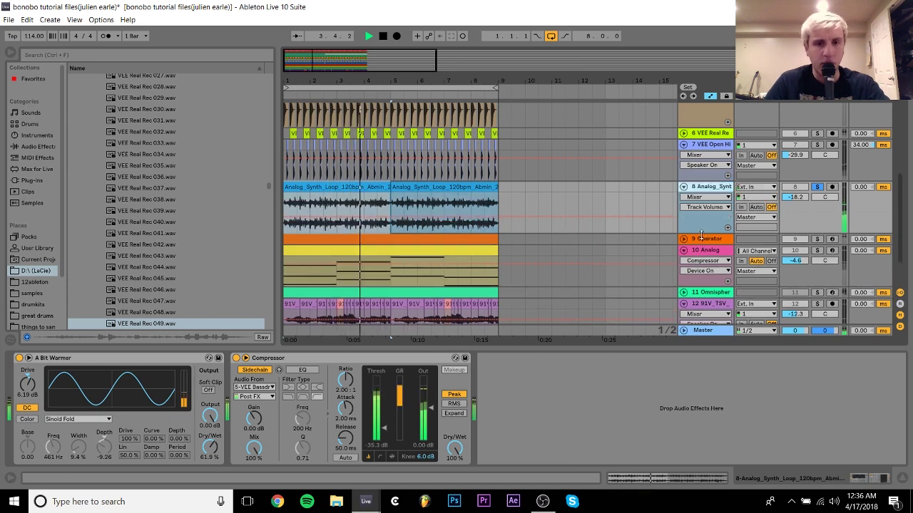
key("space")
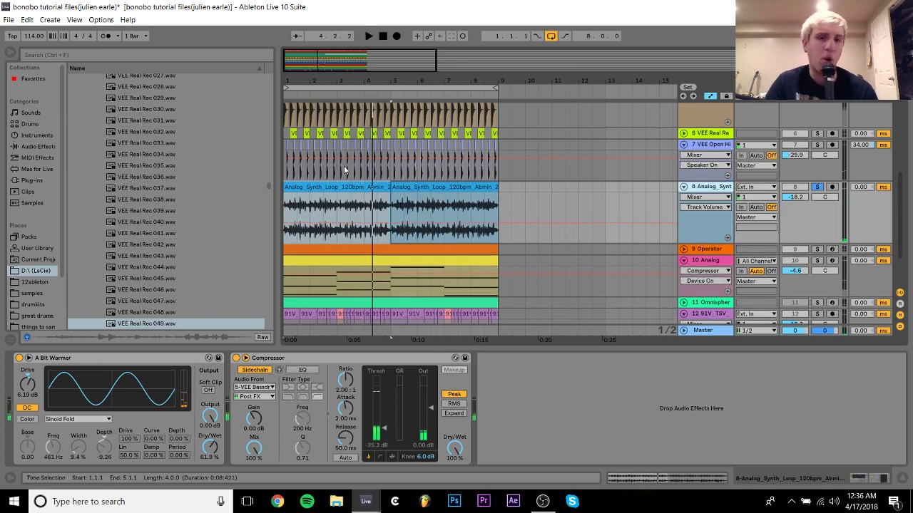
Inspect the first Analog_Synth_Loop clip's sample settings and return to the track's device chain.
left_click(357, 213)
left_click(369, 204)
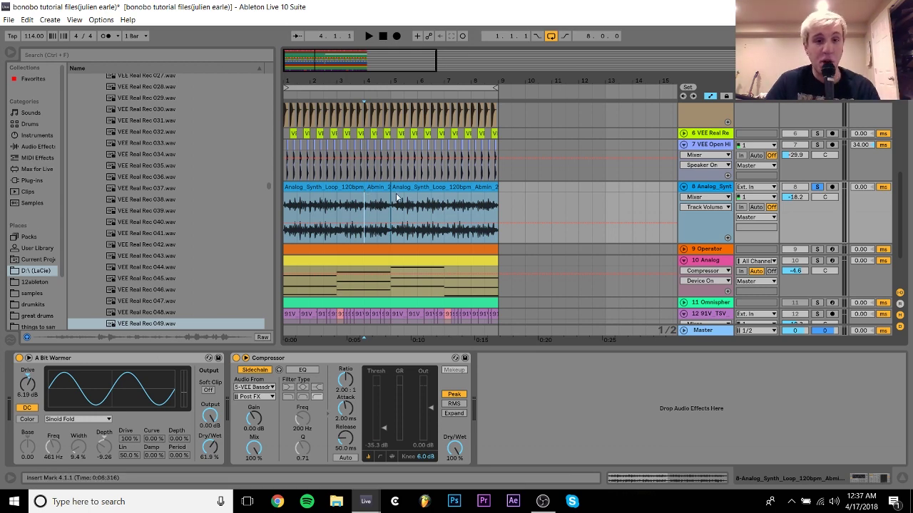
left_click(365, 187)
left_click(368, 200)
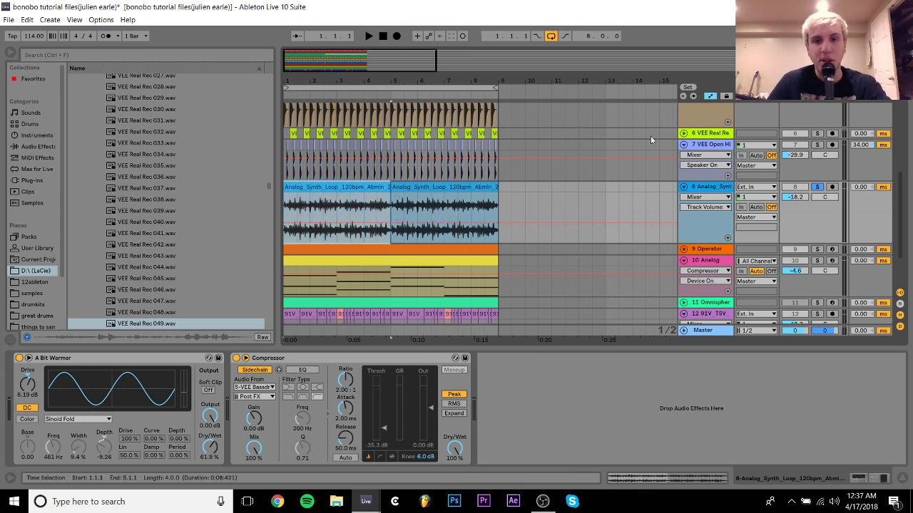
double_click(352, 191)
left_click(885, 479)
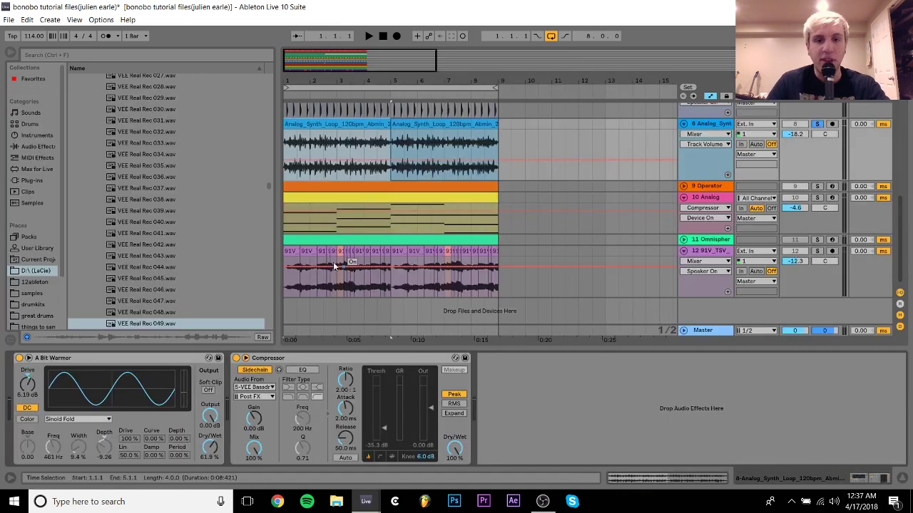
Solo track 10, Analog, play it from the start, and add track 8 to the solo with its devices shown.
left_click(340, 196)
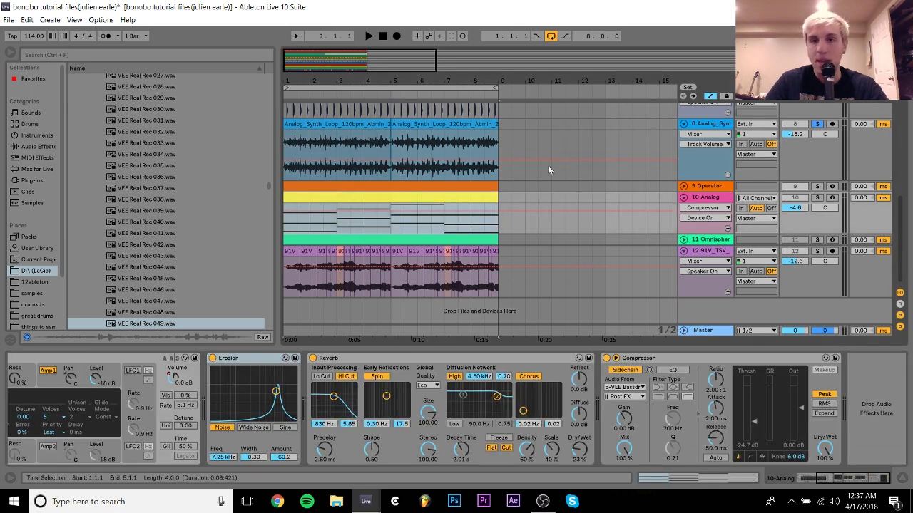
left_click(818, 199)
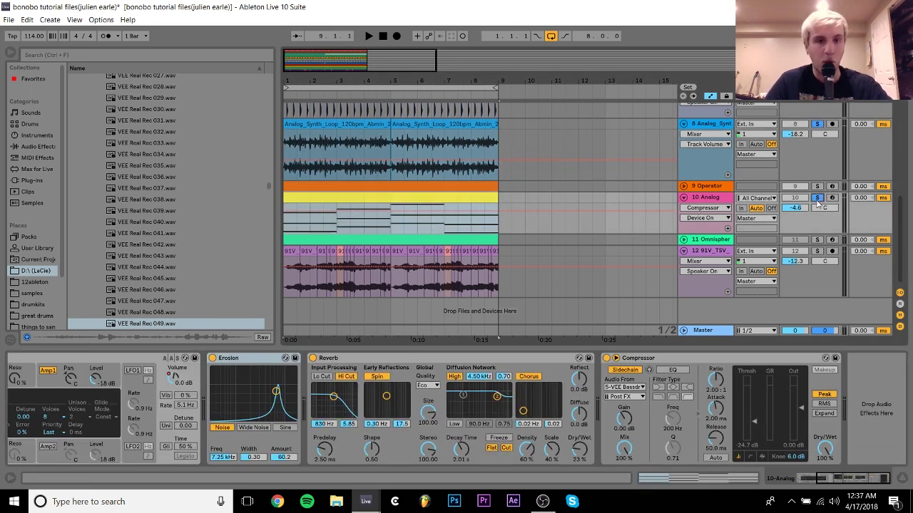
key("space")
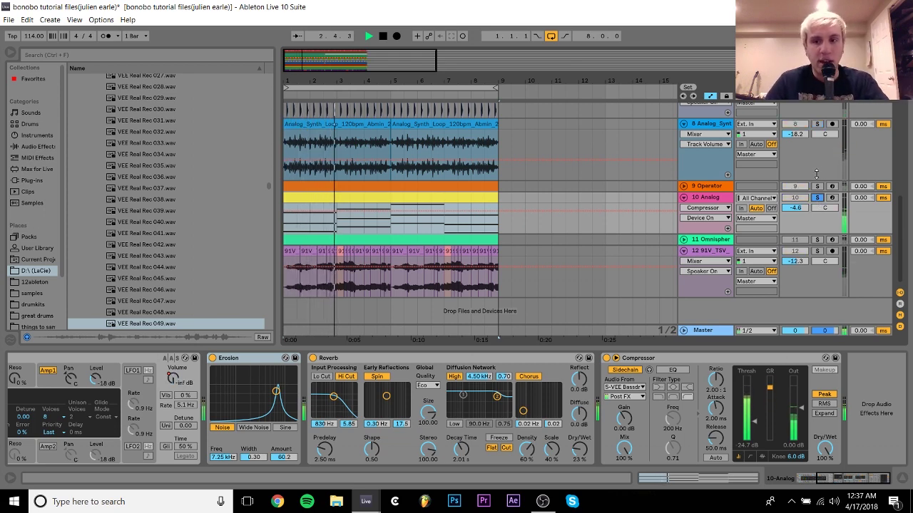
left_click(817, 124, "ctrl")
left_click(716, 126)
key("space")
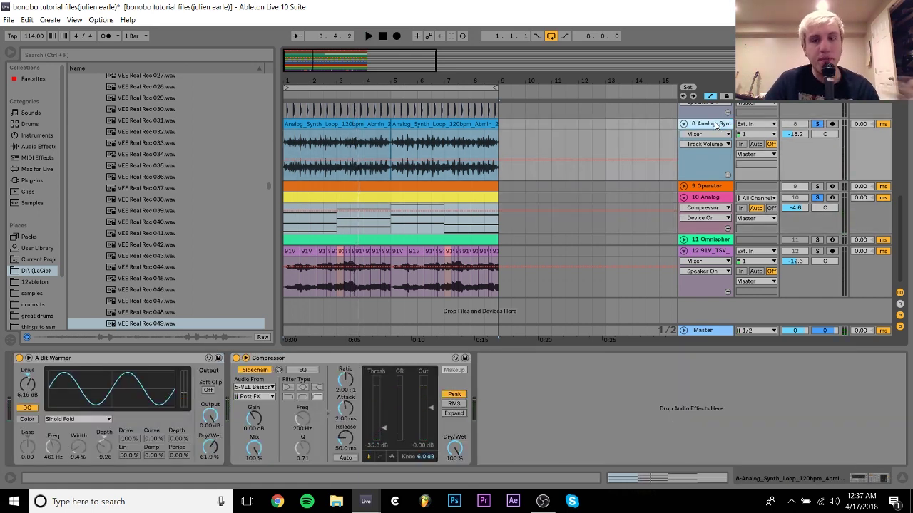
Fold track 8 and play its synth loop together with the Analog track from the start.
left_click(683, 124)
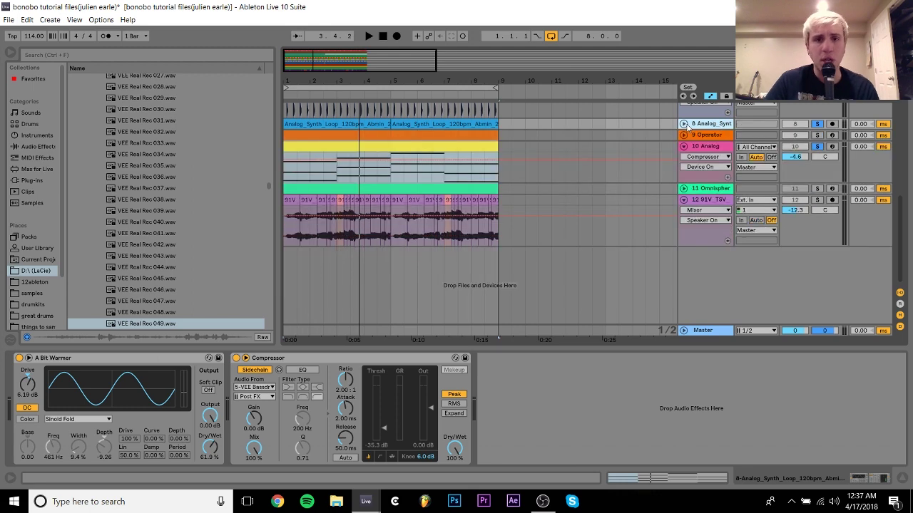
left_click(380, 125)
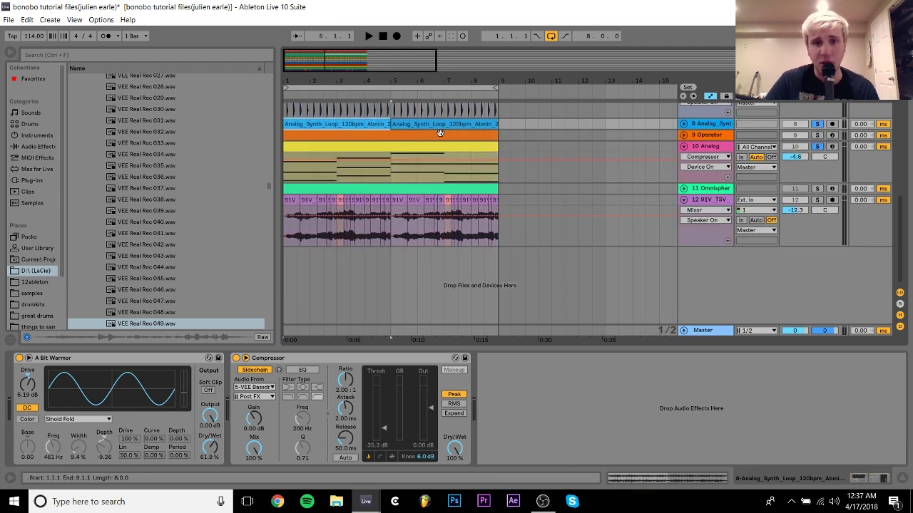
key("space")
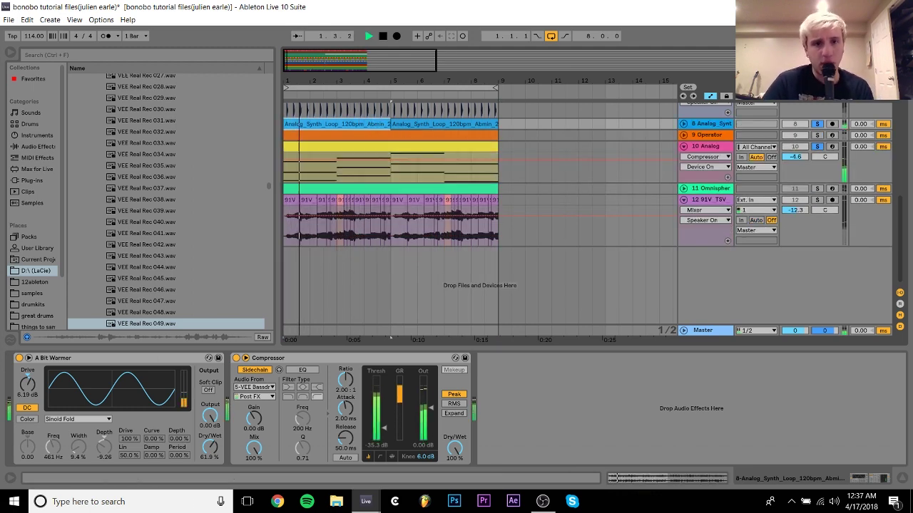
Solo only track 8 and play it from the start with its A Bit Warmer and sidechained Compressor devices shown.
left_click(818, 124)
left_click(704, 125)
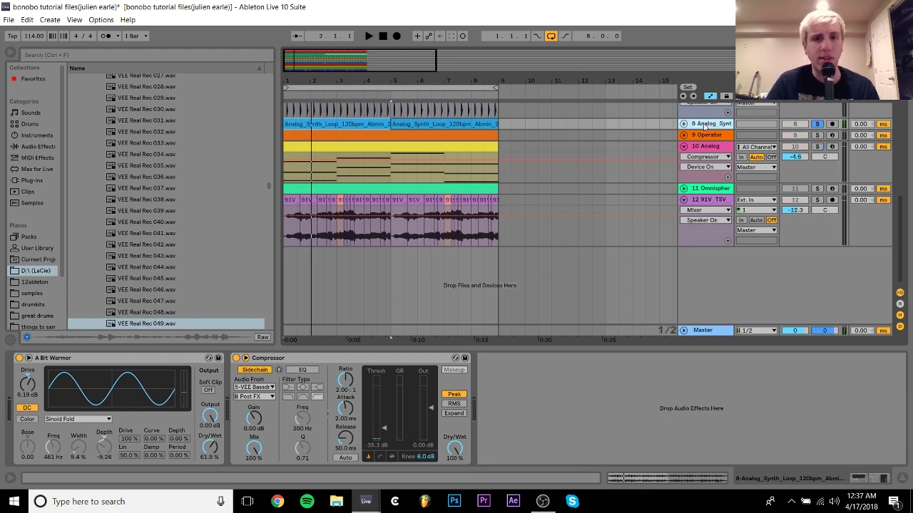
key("space")
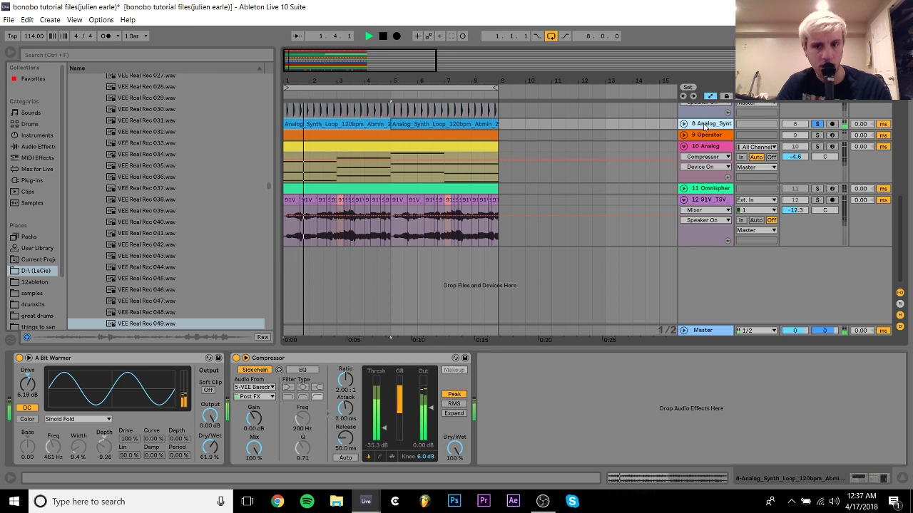
key("space")
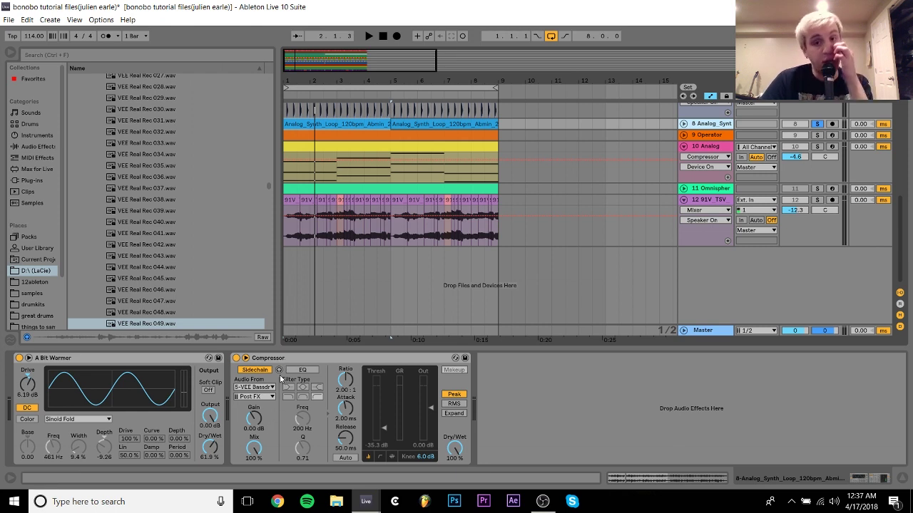
Solo only track 9, Operator, show its devices, and play it from the start.
left_click(815, 124)
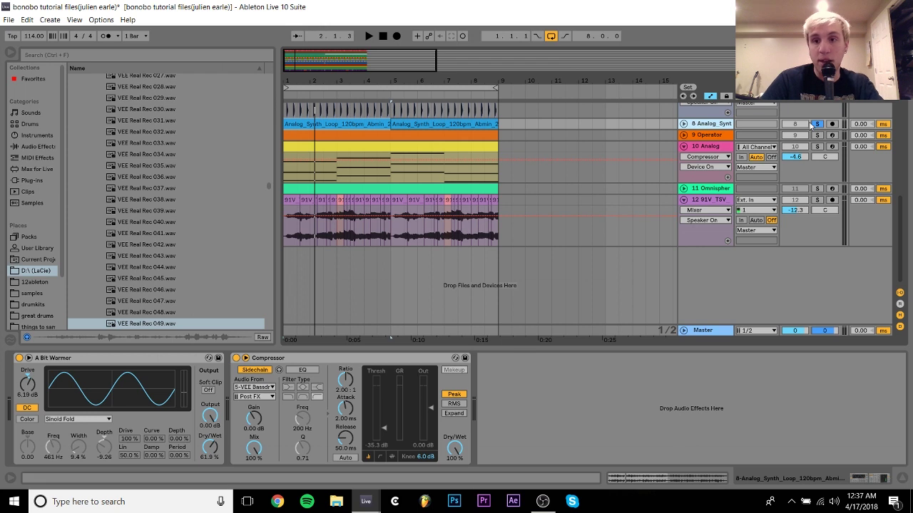
left_click(707, 135)
key("space")
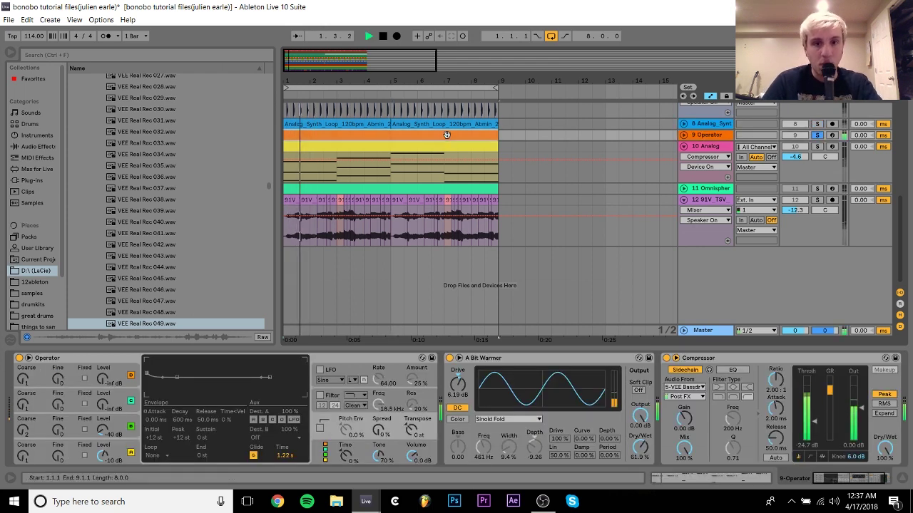
key("space")
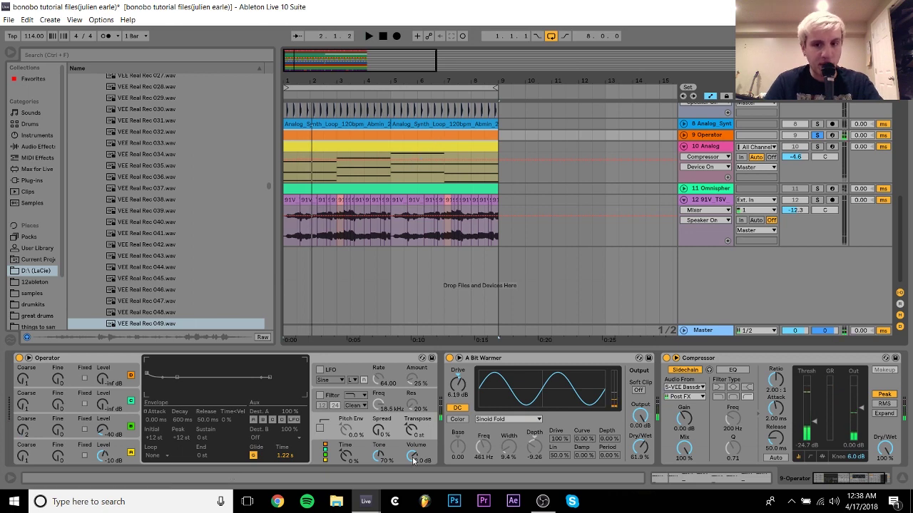
left_click(366, 501)
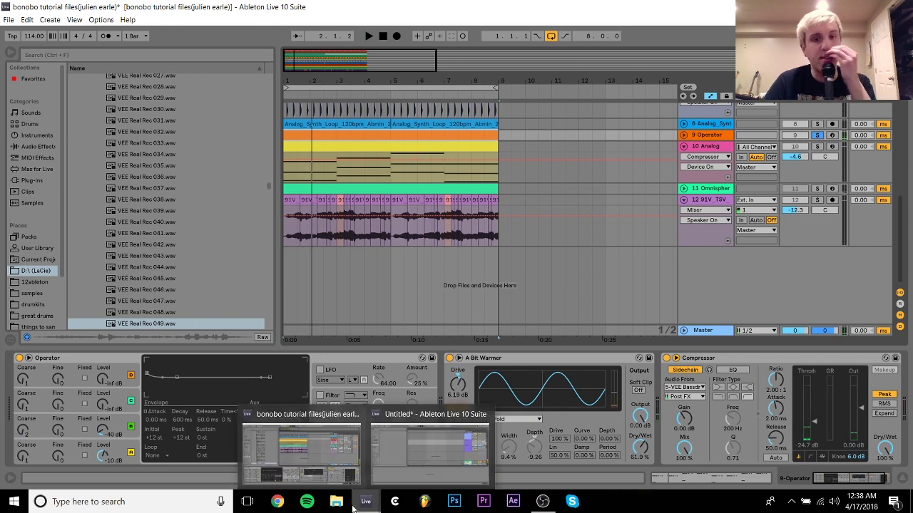
left_click(515, 273)
left_click(440, 132)
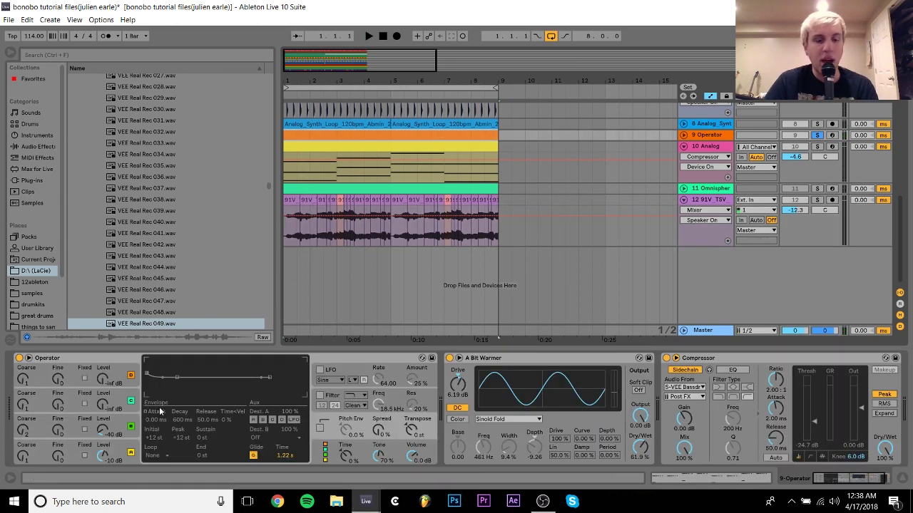
Play the soloed Operator track from the start with oscillator B switched off, and switch the oscillator back on.
left_click(132, 429)
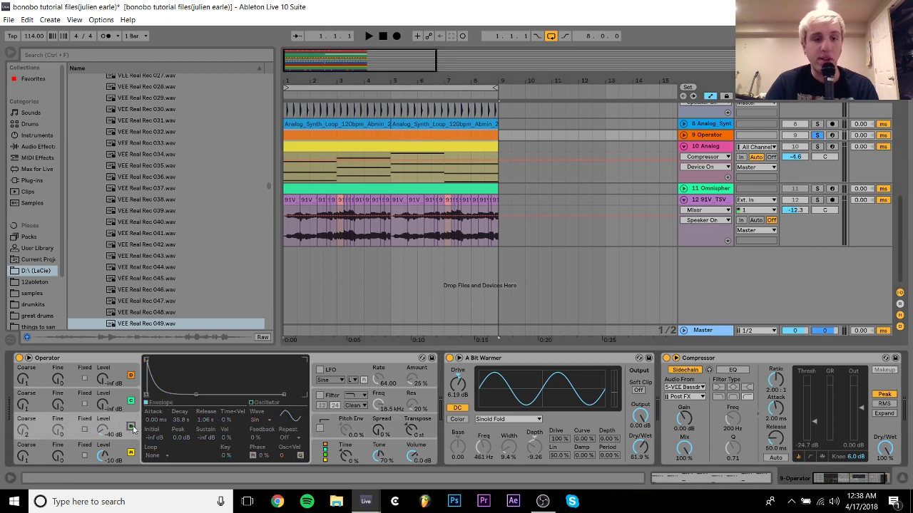
key("space")
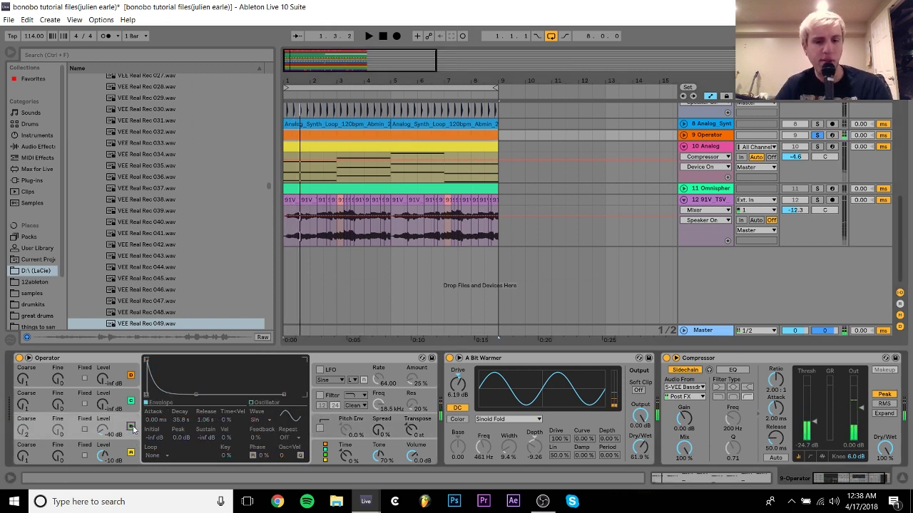
left_click(130, 428)
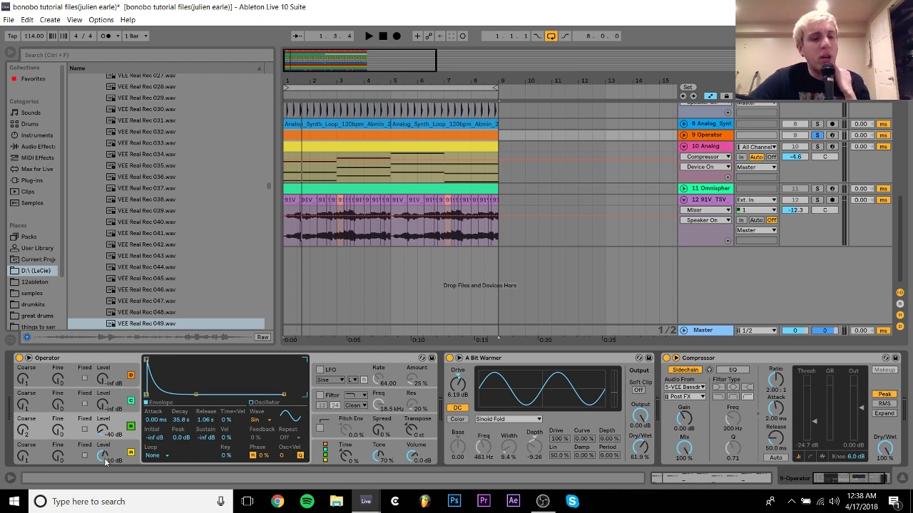
Inspect Operator's global settings, pitch envelope, and glide time, look at its MIDI clip, and return to the devices.
left_click(324, 457)
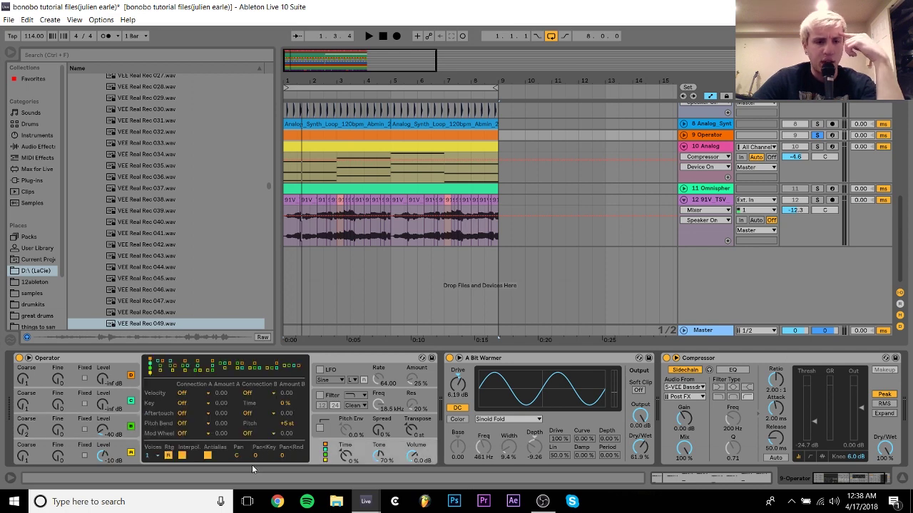
left_click(332, 428)
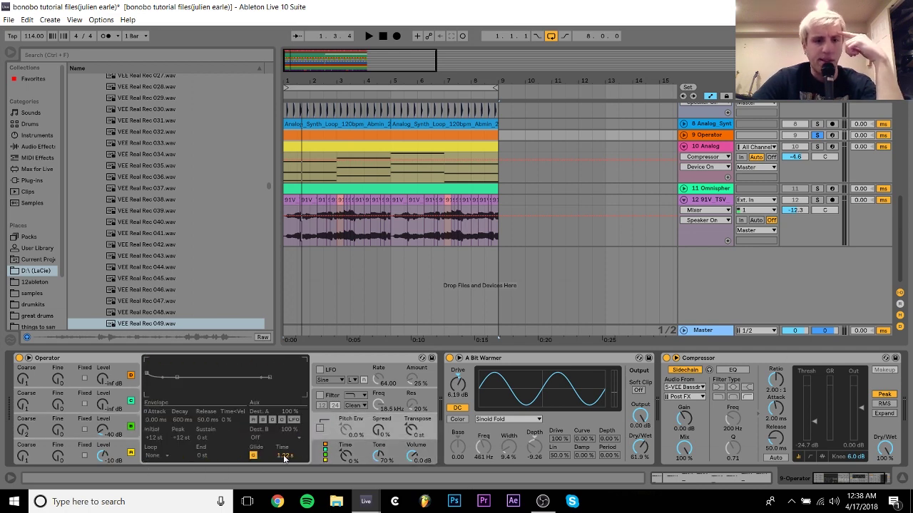
double_click(357, 136)
left_click(842, 479)
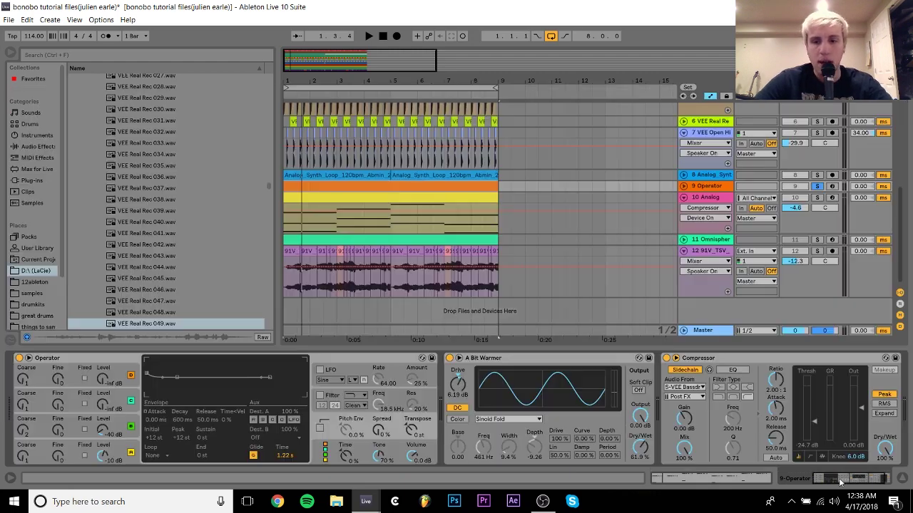
Compare the Operator bass with A Bit Warmer bypassed and enabled by playing both versions from the start.
left_click(501, 359)
scroll(502, 359, "down", 2)
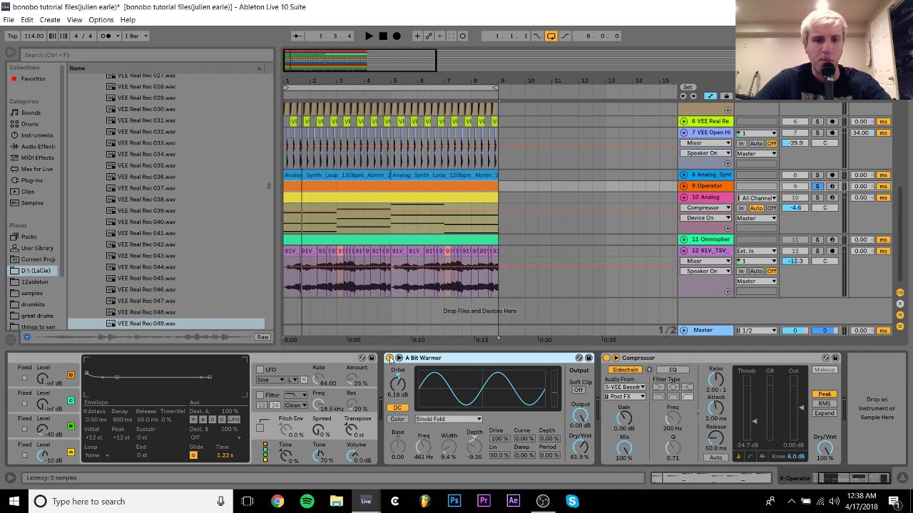
left_click(389, 358)
key("space")
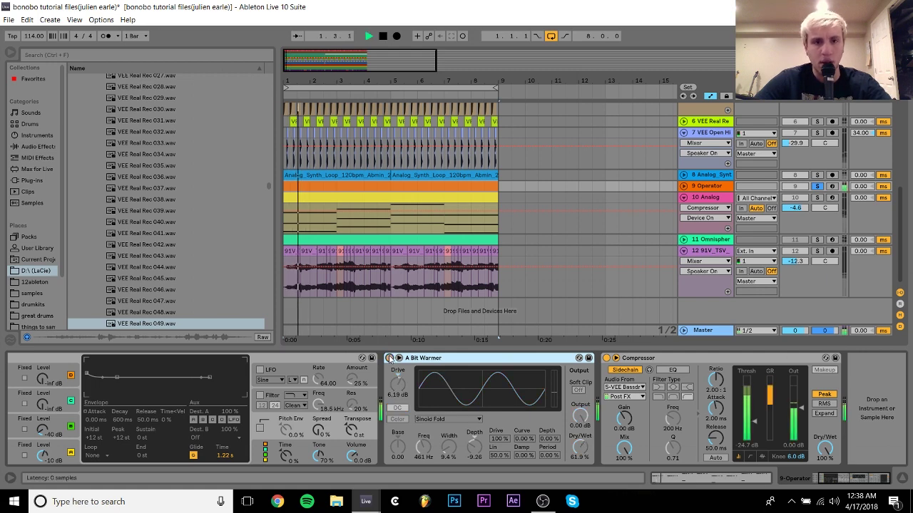
left_click(388, 358)
key("space")
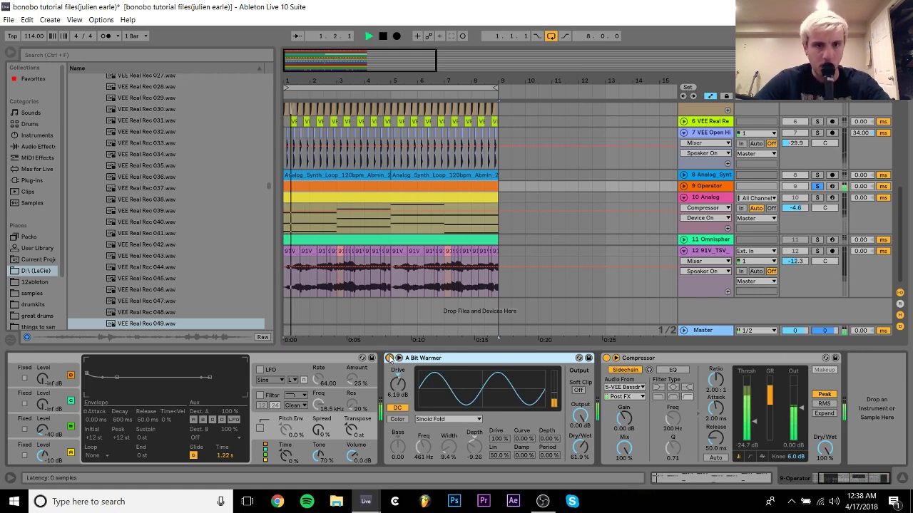
key("space")
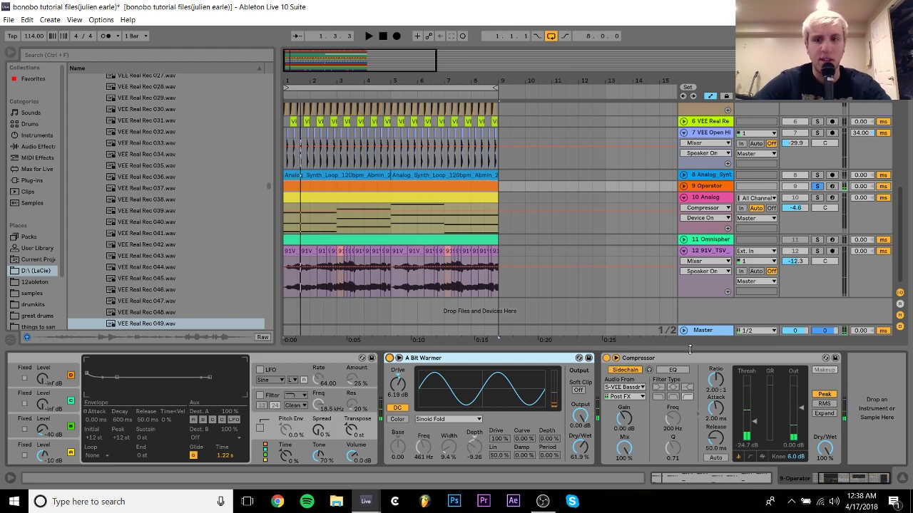
Add the drum tracks to Operator's solo and play them with the opening notes of the Operator clip in view.
double_click(417, 188)
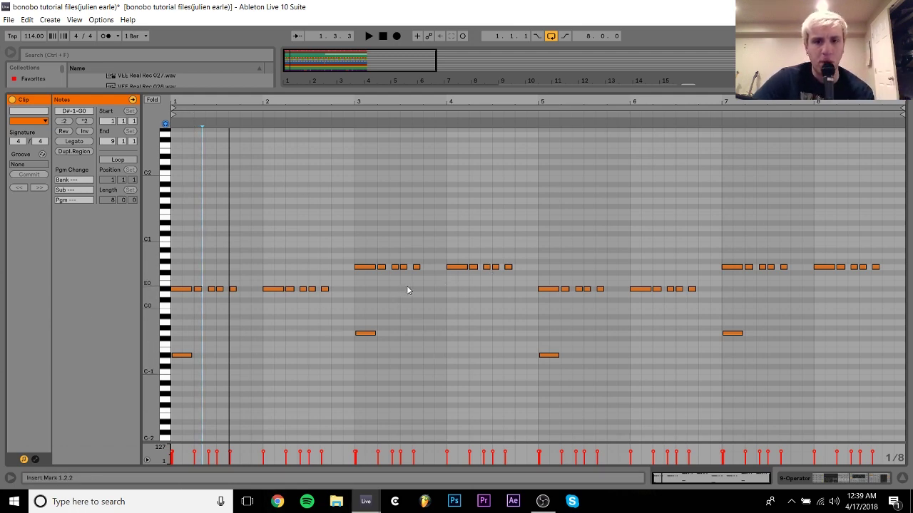
left_click_drag(221, 111, 268, 184)
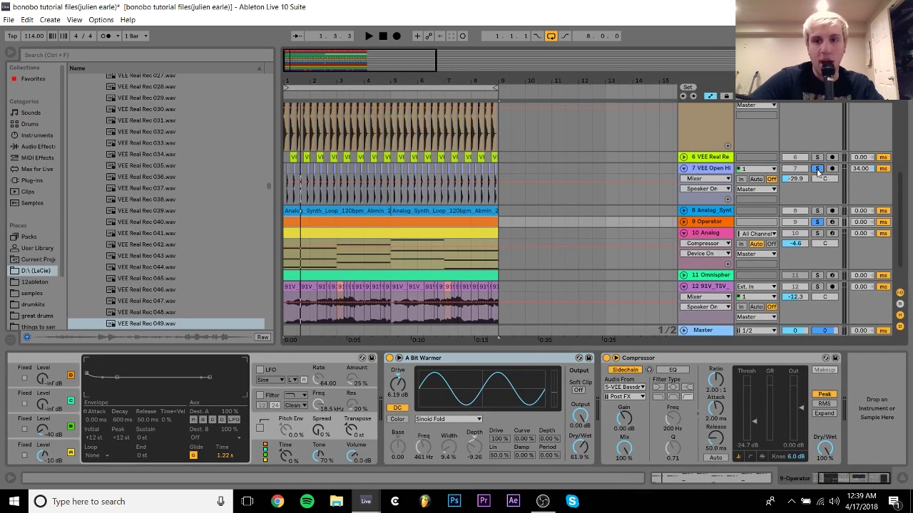
scroll(817, 169, "up", 3)
left_click(817, 123)
key("space")
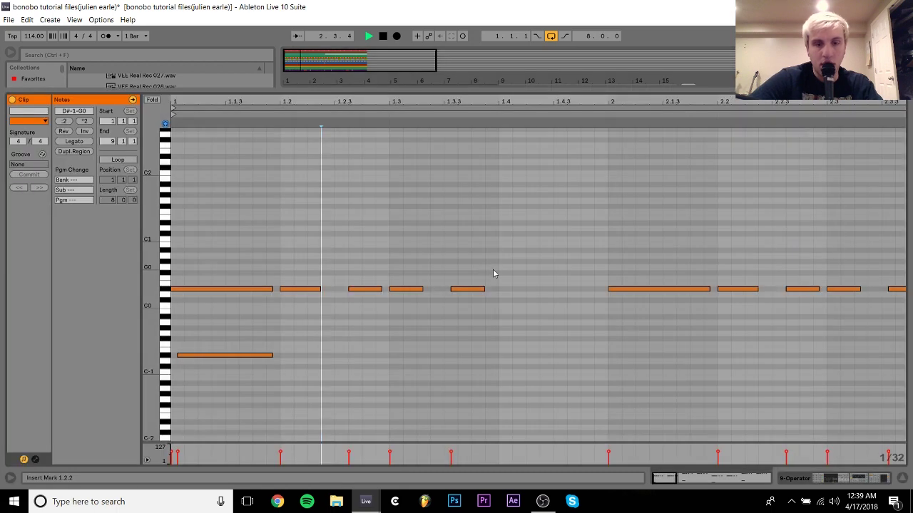
key("space")
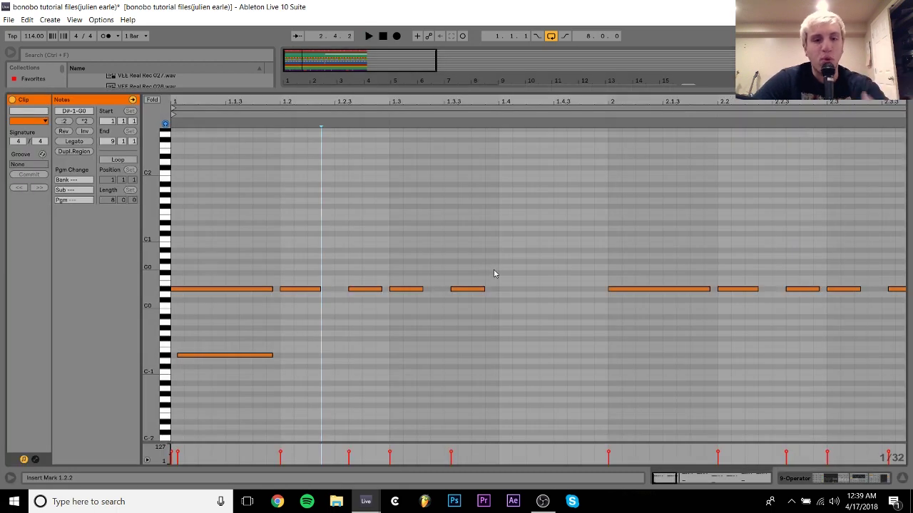
Examine the note pattern in the first two bars of the Operator clip, and return to the track's devices.
left_click(832, 499)
left_click_drag(829, 474, 873, 474)
left_click(691, 316)
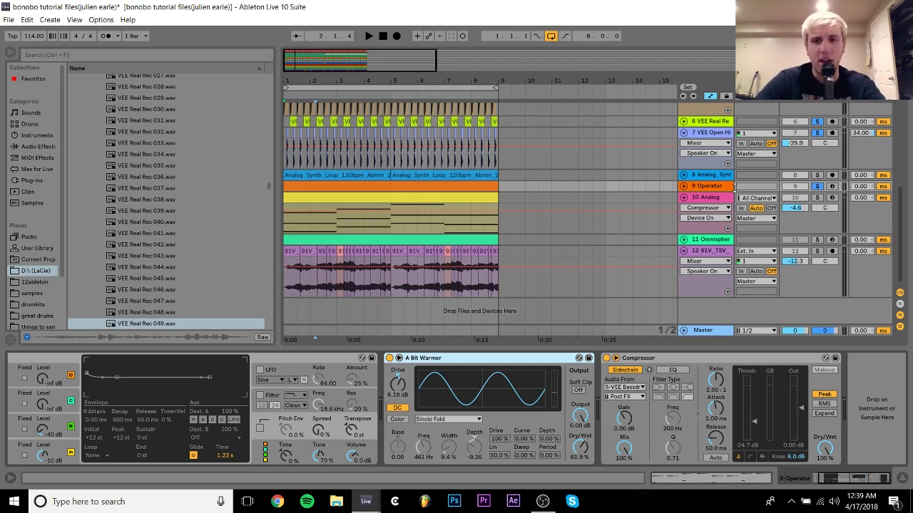
double_click(471, 187)
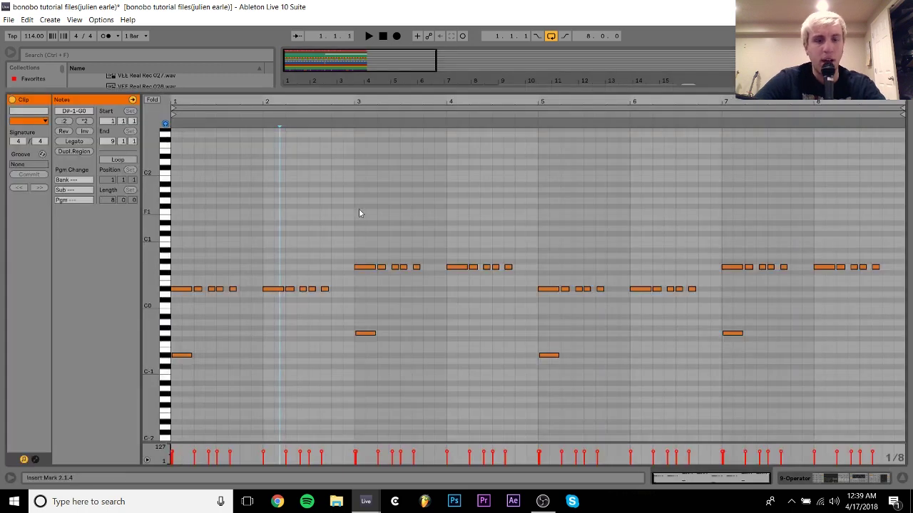
left_click_drag(261, 103, 299, 107)
left_click_drag(215, 97, 368, 238)
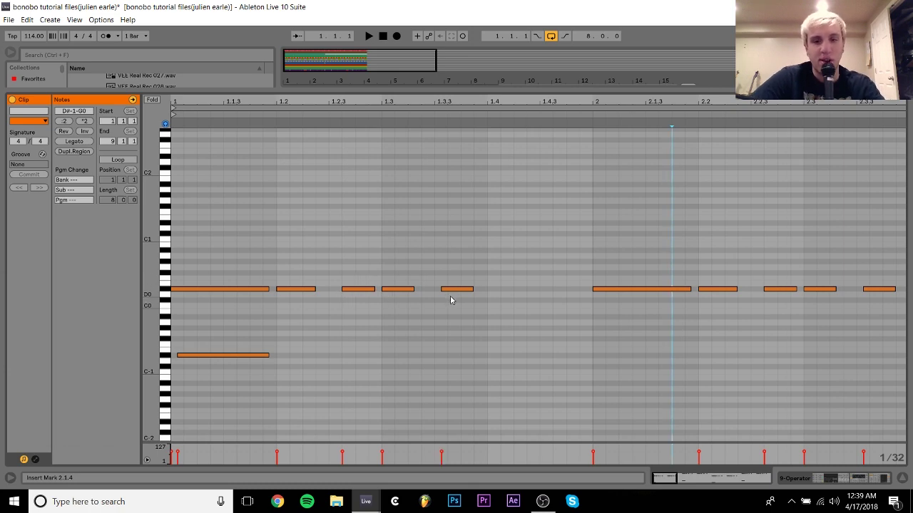
left_click(817, 478)
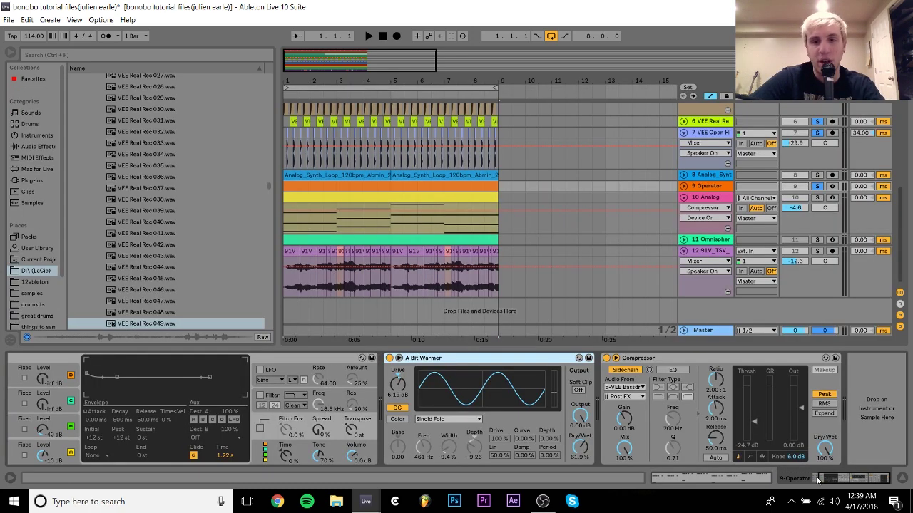
Play the soloed drums and Operator bass together from the start with Operator's devices shown.
double_click(435, 187)
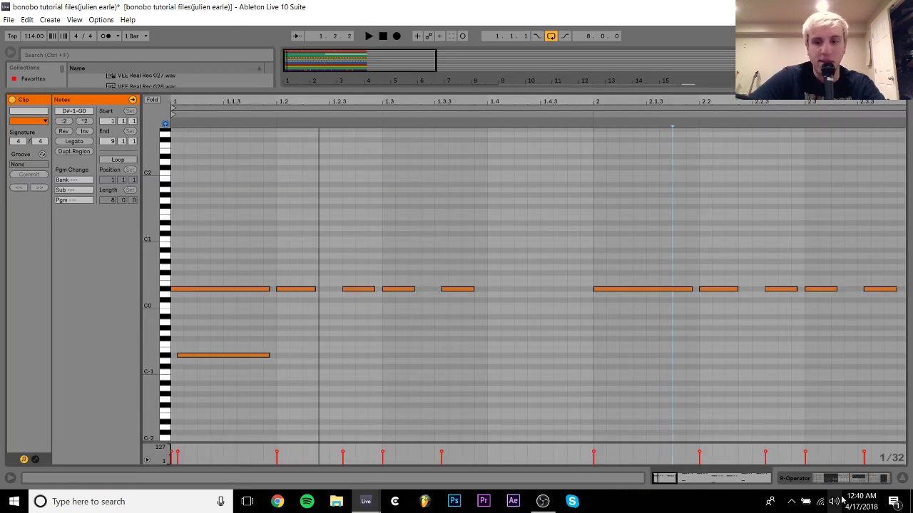
key("shift+Tab")
key("space")
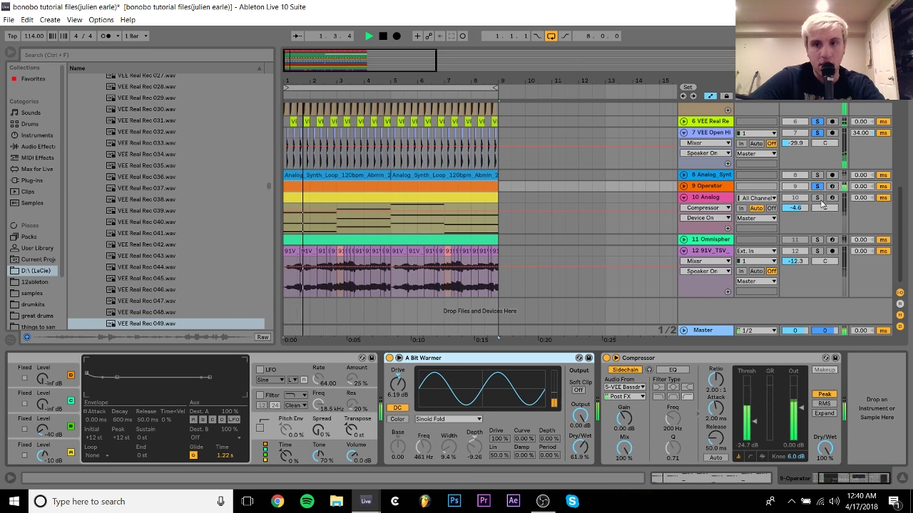
key("space")
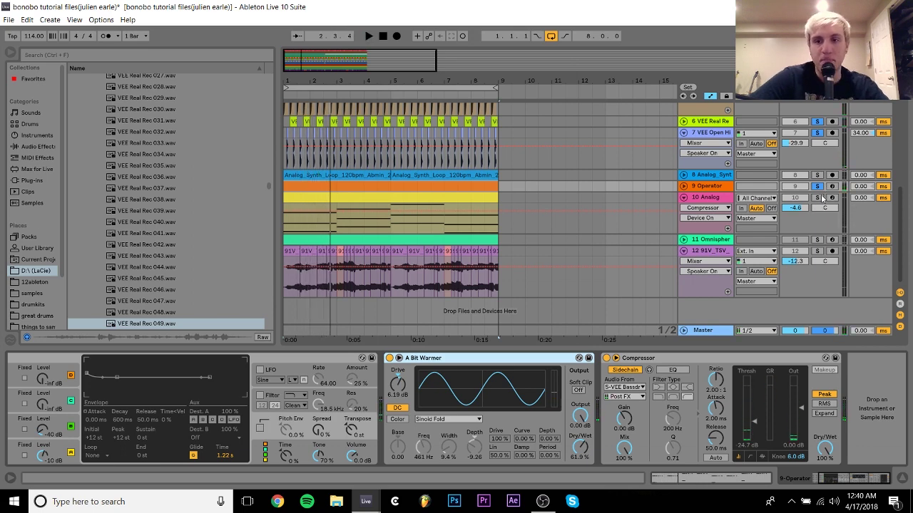
Solo only track 10, Analog, view the chords in its MIDI clip, and return to its devices.
left_click(818, 200)
left_click(704, 200)
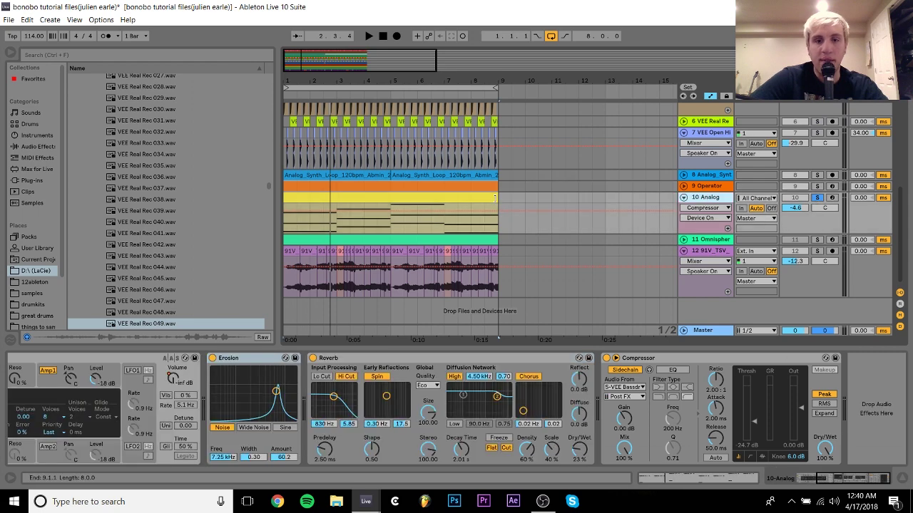
left_click(479, 201)
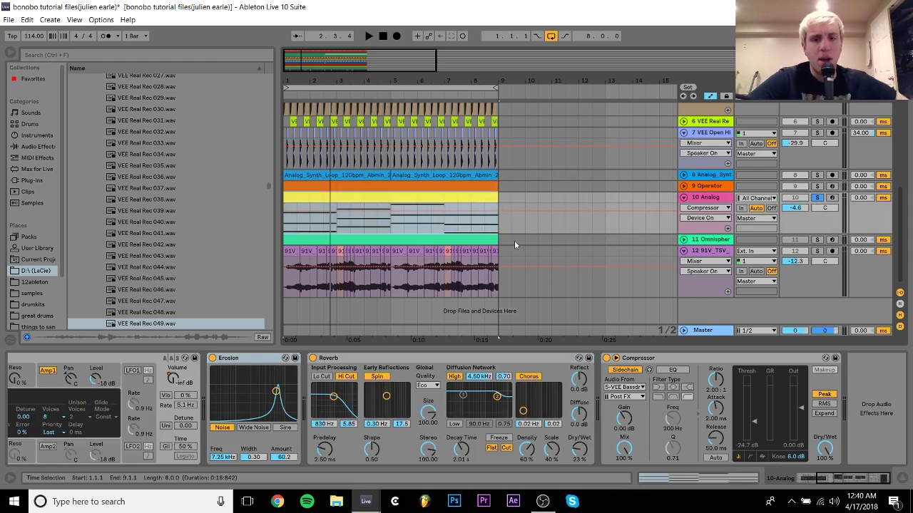
double_click(443, 196)
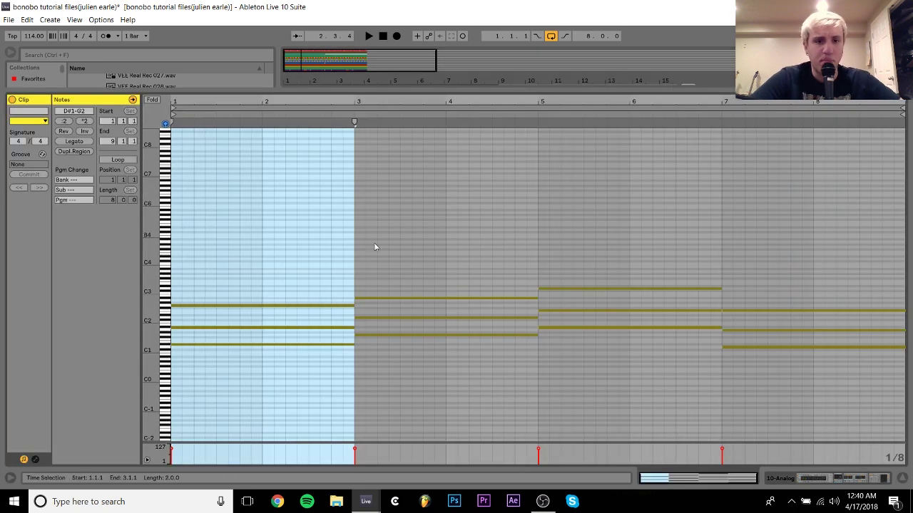
left_click(782, 478)
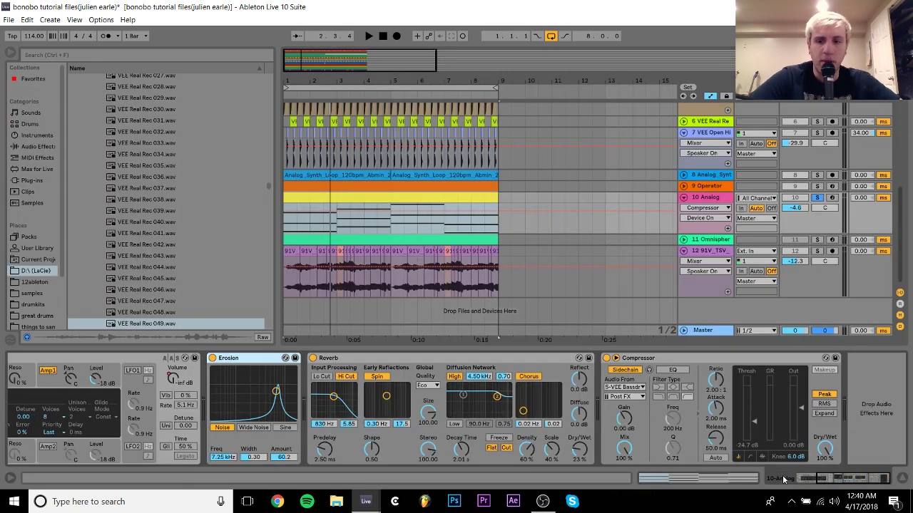
Bypass the Compressor, Reverb, and Erosion on the Analog track, and set the synth's volume to 6.0 dB.
left_click(606, 358)
left_click(312, 358)
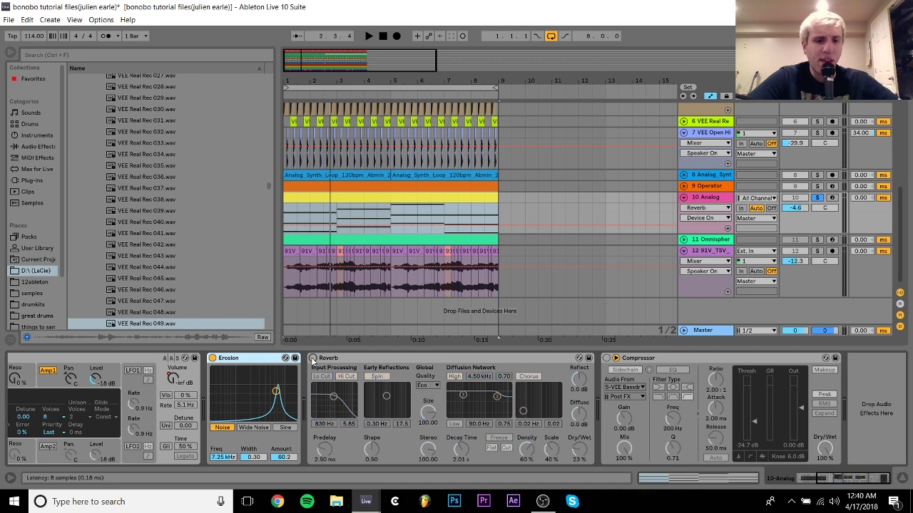
left_click(213, 358)
left_click_drag(176, 377, 176, 335)
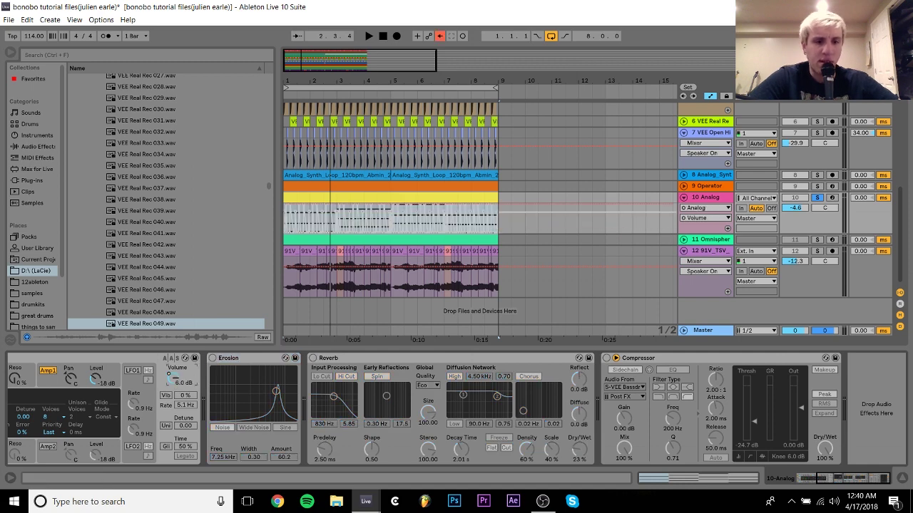
Play the dry Analog patch from the start, repeat with Osc2 switched off, and switch Osc2 back on.
key("space")
left_click(808, 479)
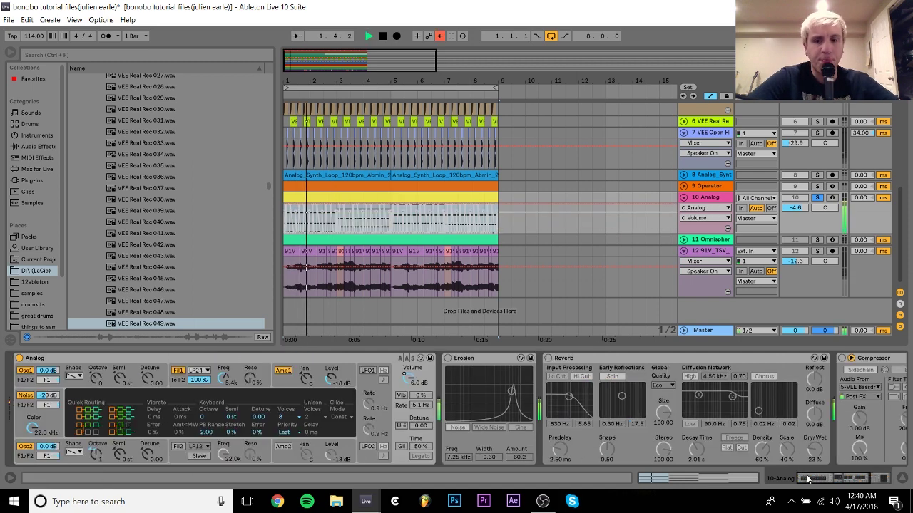
key("space")
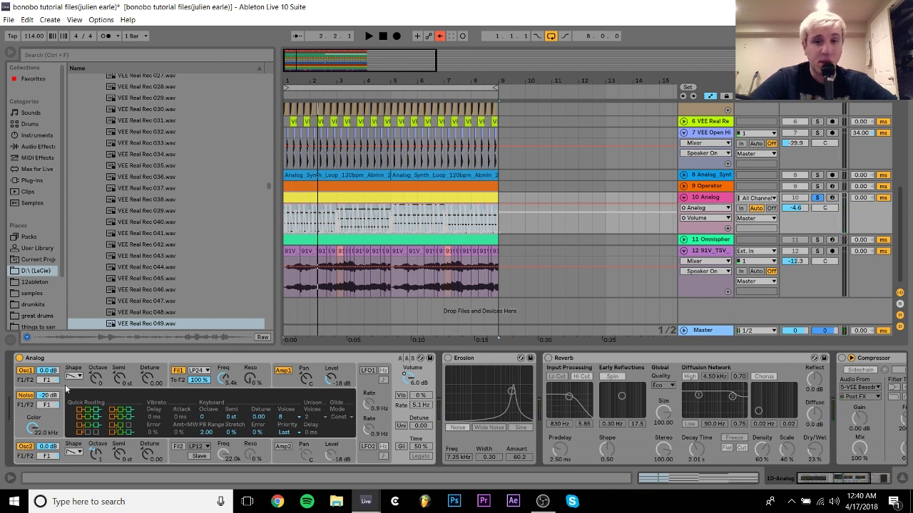
left_click(25, 448)
key("space")
left_click(25, 447)
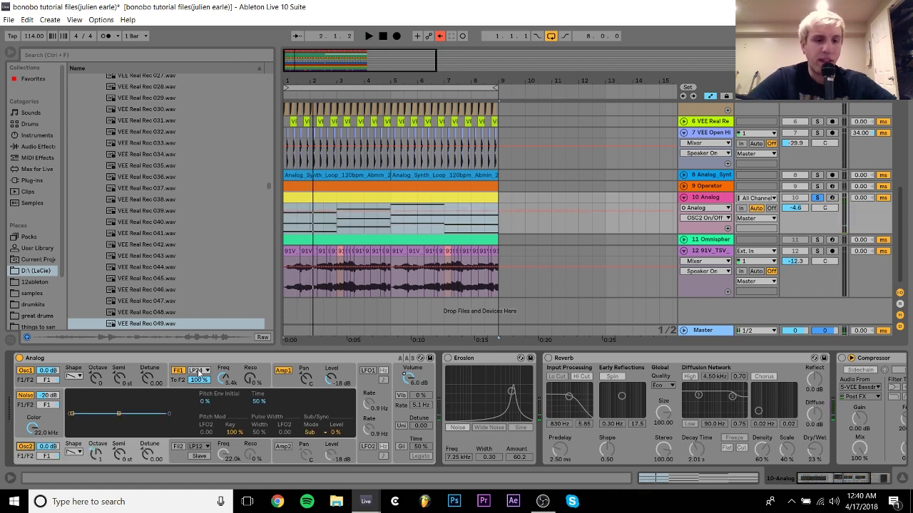
Inspect Analog's filter 1 and amp 1 envelope settings, and show the synth's Volume automation on the track.
left_click(223, 375)
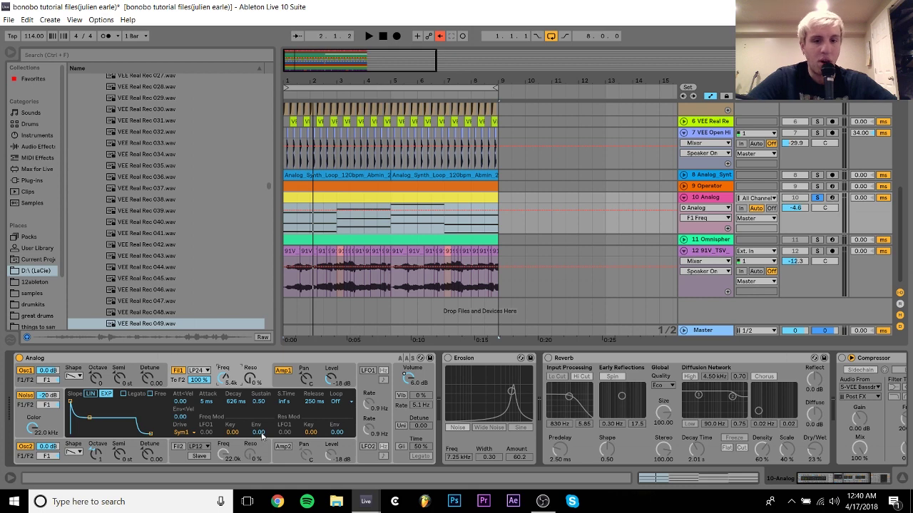
left_click(282, 384)
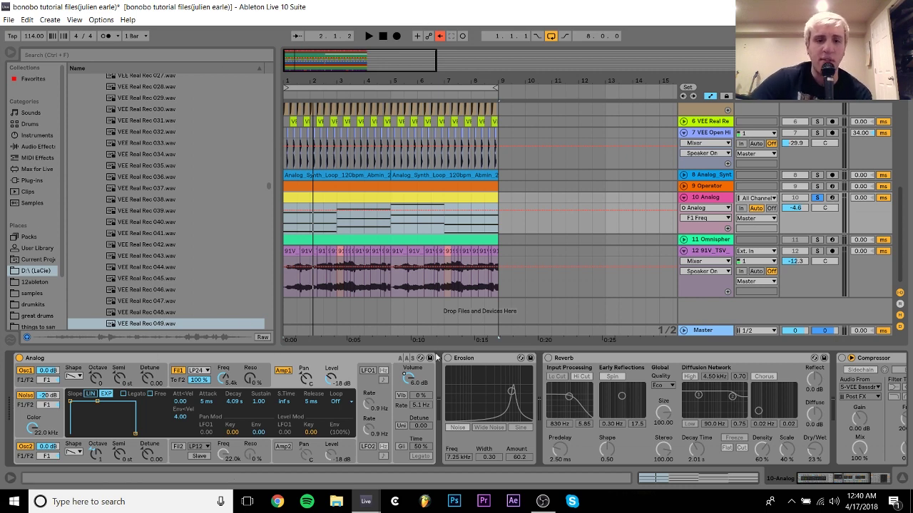
right_click(408, 377)
left_click(429, 380)
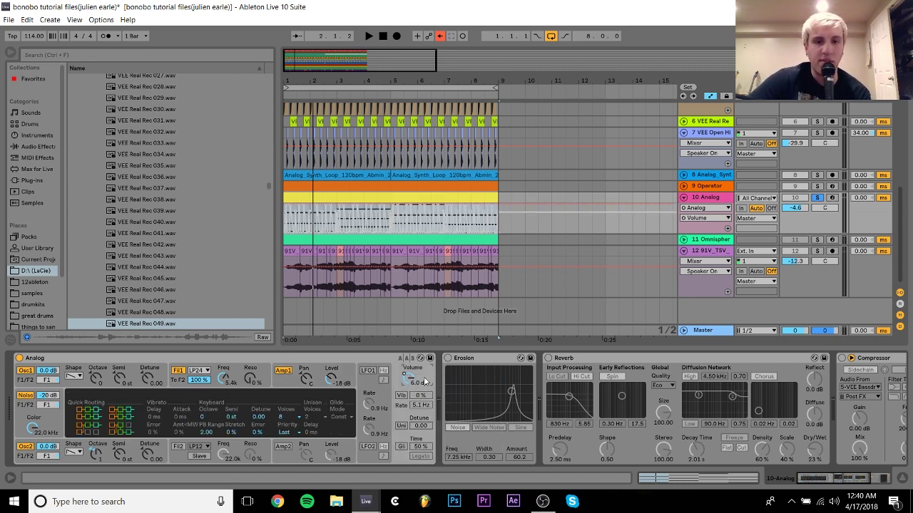
Re-enable the overridden automation, play the soloed Analog track, and examine its Volume curve closely over the opening bars.
left_click(440, 36)
left_click_drag(288, 77, 319, 222)
key("space")
left_click_drag(306, 79, 306, 21)
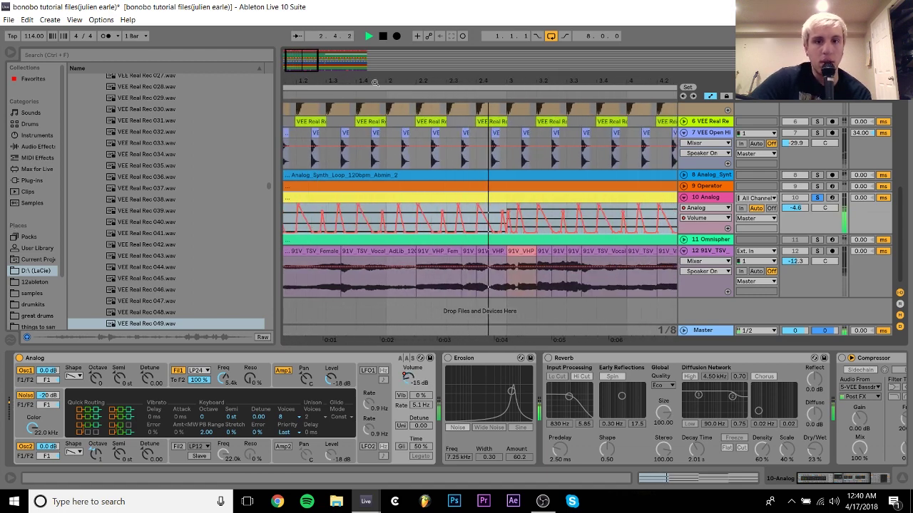
key("space")
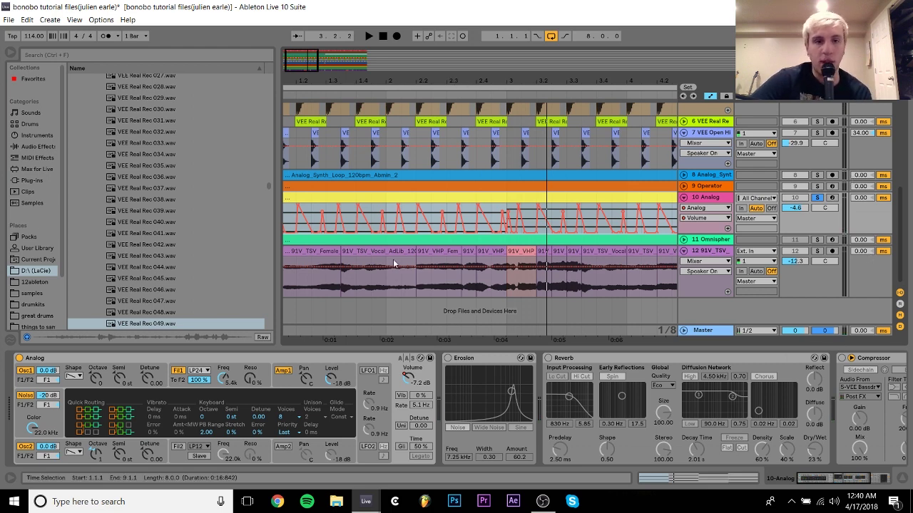
left_click_drag(304, 87, 376, 83)
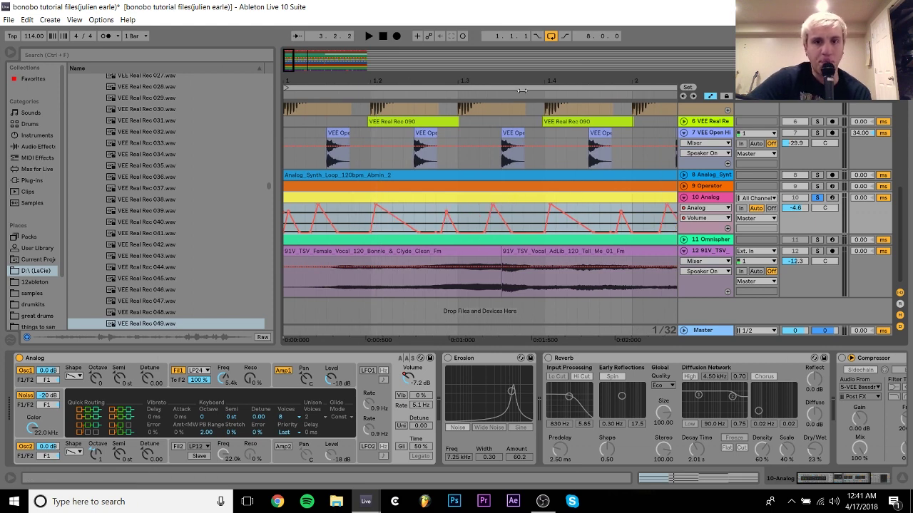
left_click_drag(521, 84, 521, 74)
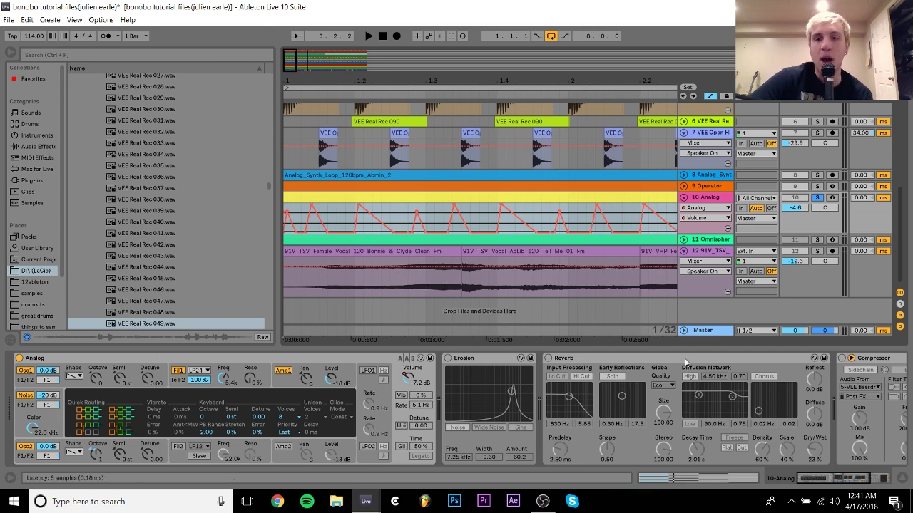
Switch the sidechained Compressor on the Analog track back on.
scroll(657, 351, "down", 3)
scroll(657, 351, "down", 3)
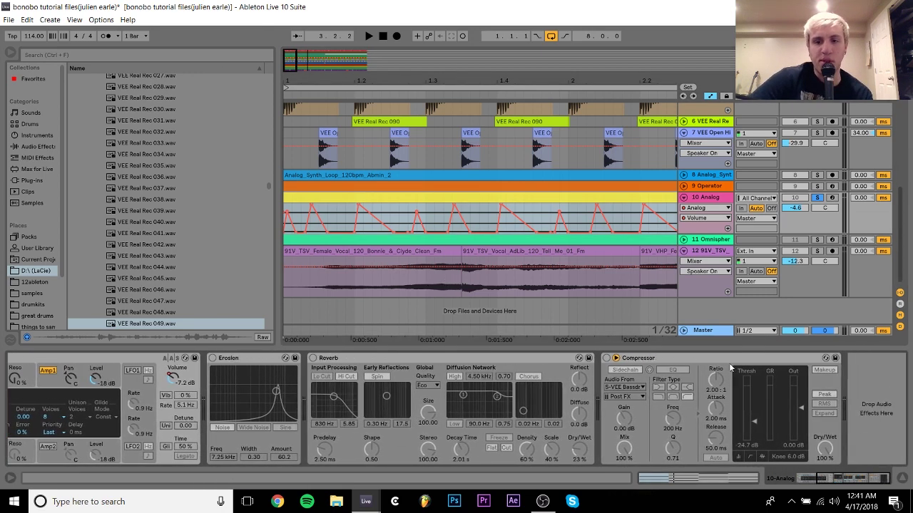
left_click(608, 358)
left_click(606, 358)
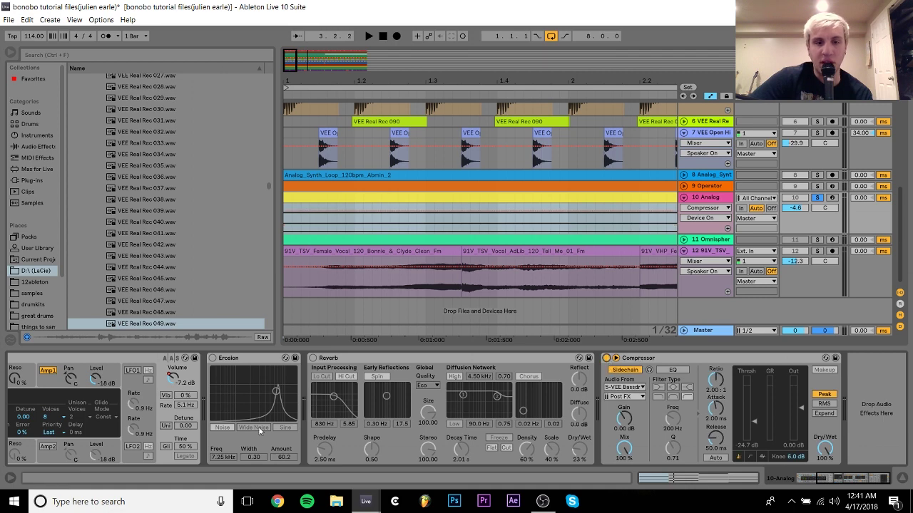
Show the Analog synth's Volume automation on the track again and play it from the start twice with the Compressor active.
right_click(171, 378)
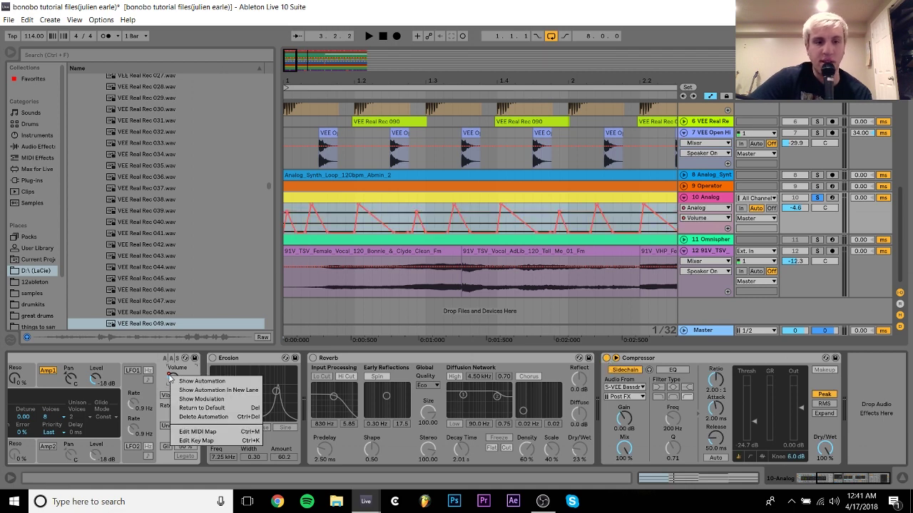
left_click(368, 200)
key("space")
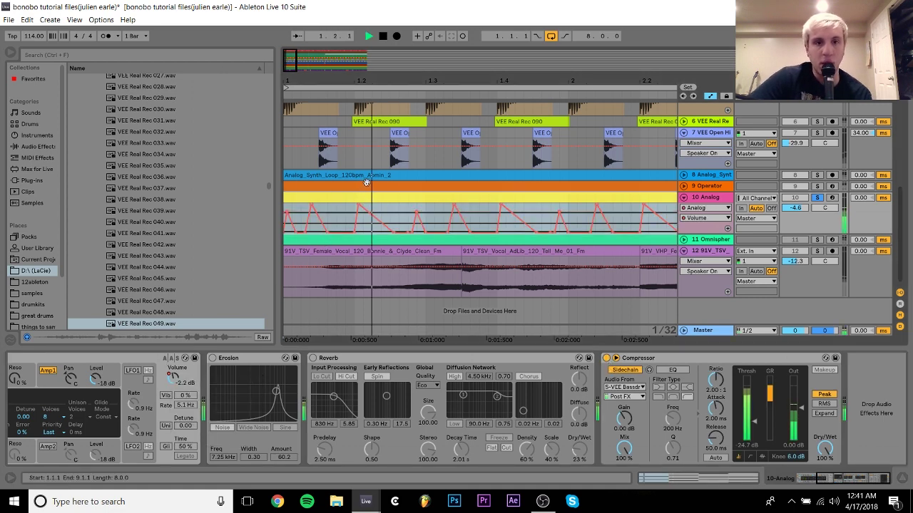
left_click_drag(385, 90, 354, 83)
key("space")
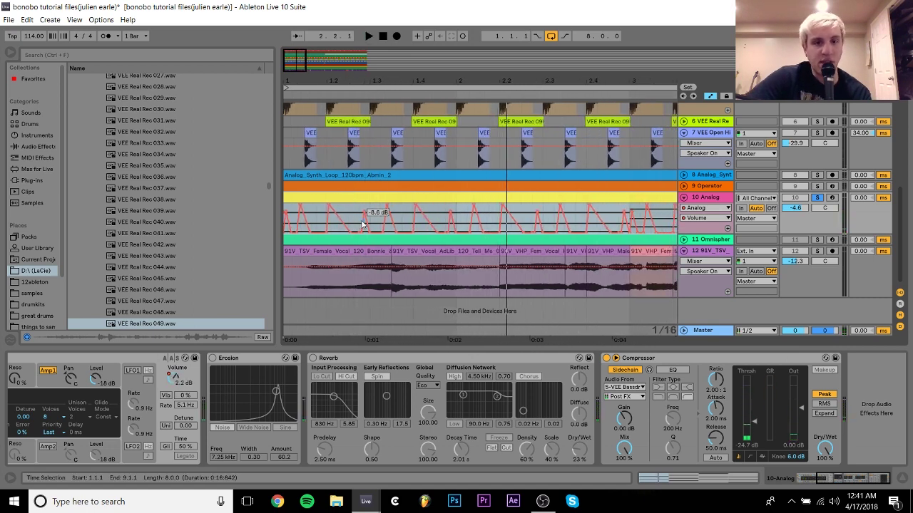
key("space")
key("space")
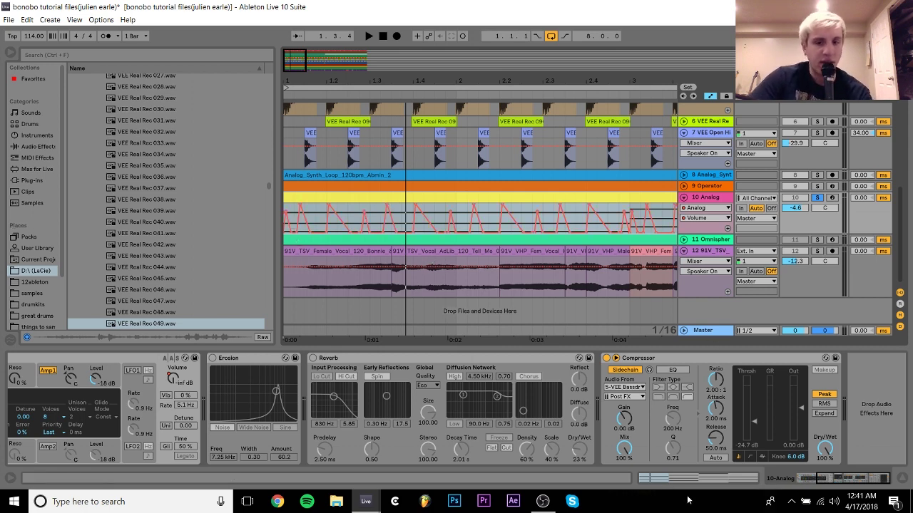
Switch Erosion back on and play the Analog track from the start, repeating the playback with the full eight-bar loop in view.
left_click(213, 358)
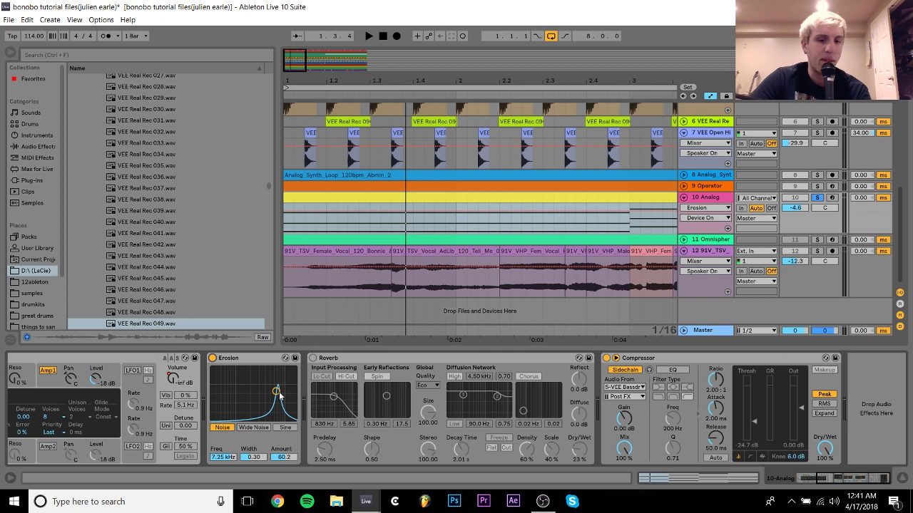
key("space")
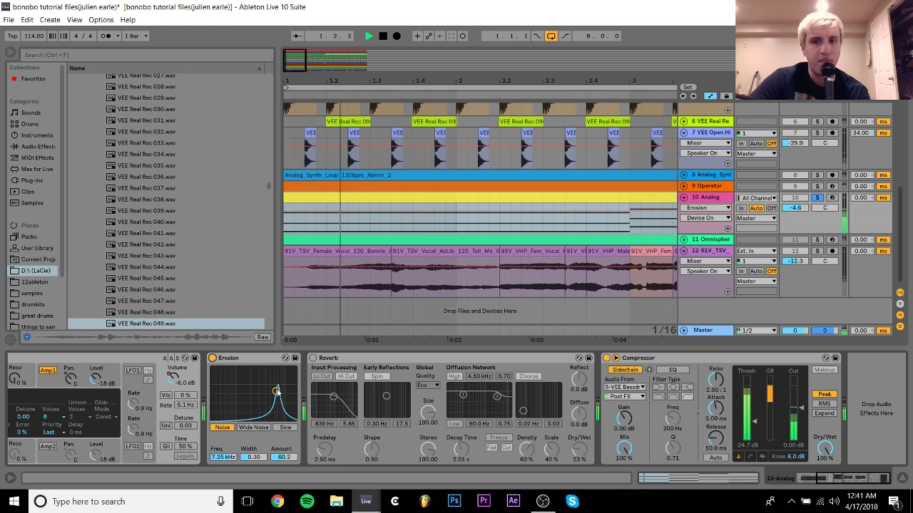
key("space")
scroll(340, 387, "left", 3)
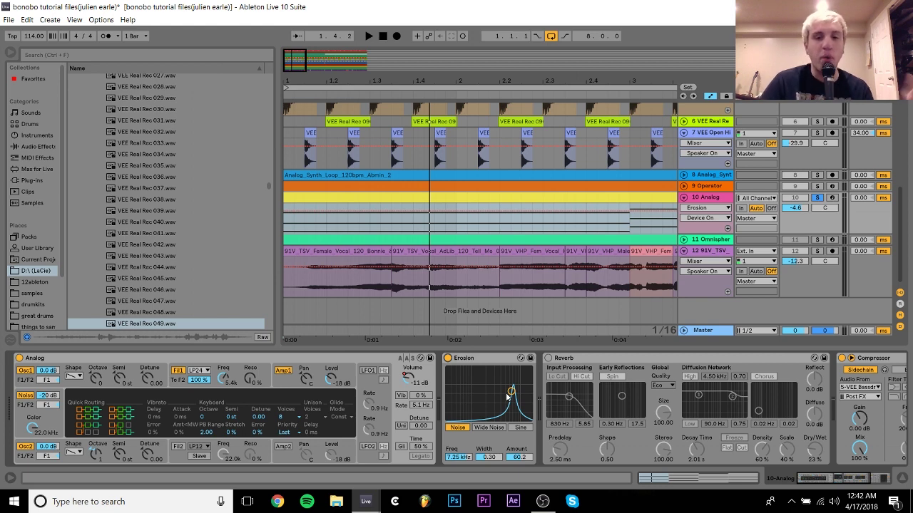
left_click(508, 80)
left_click_drag(507, 80, 306, 76)
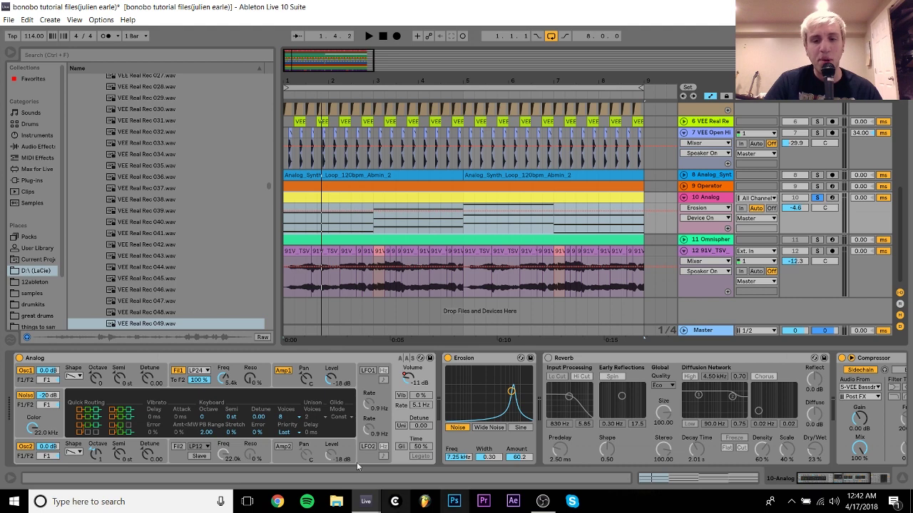
key("space")
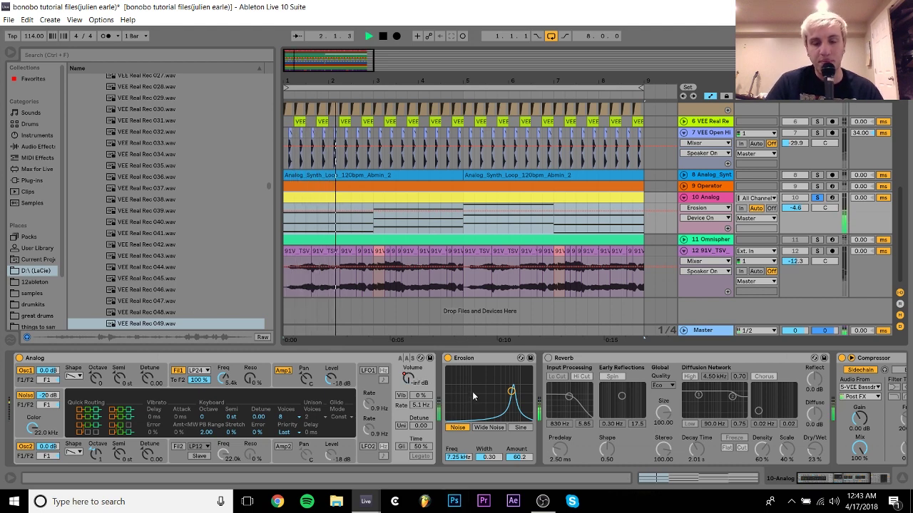
key("space")
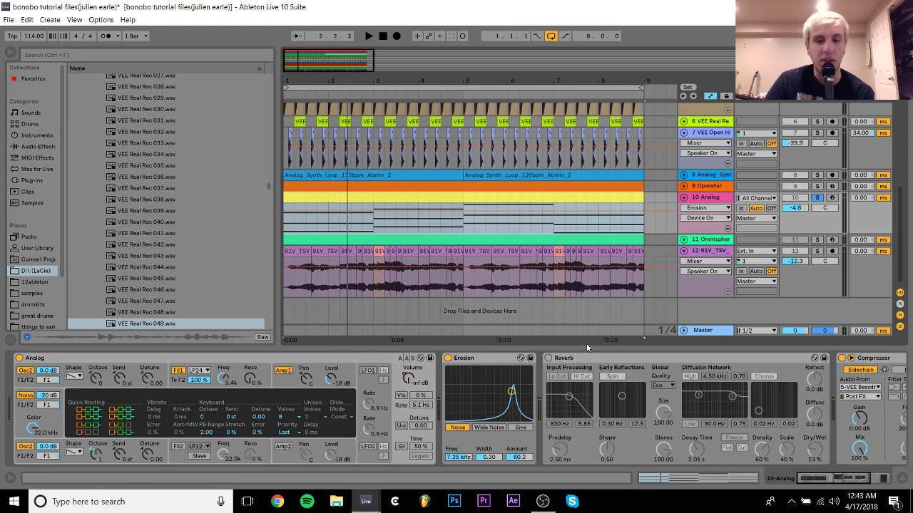
Switch Reverb back on and play the Analog track from the start with its full effects chain in view.
left_click(548, 358)
key("space")
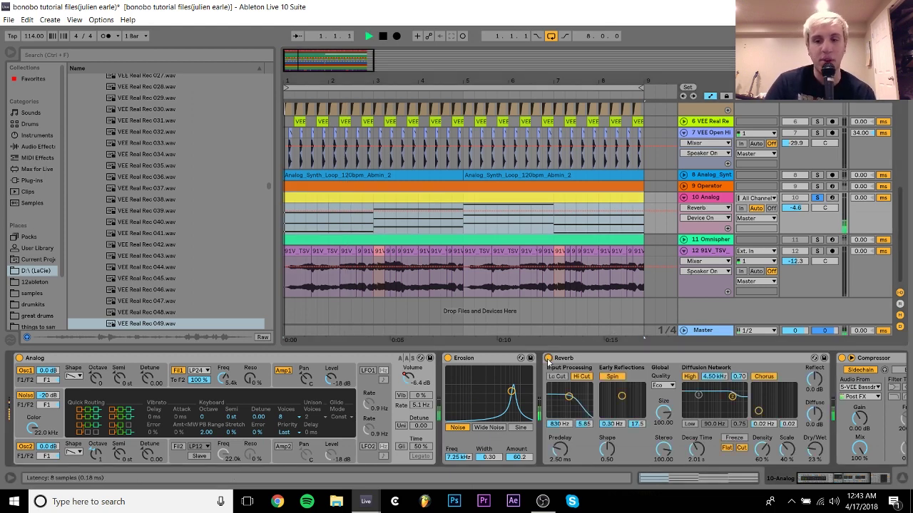
left_click(827, 482)
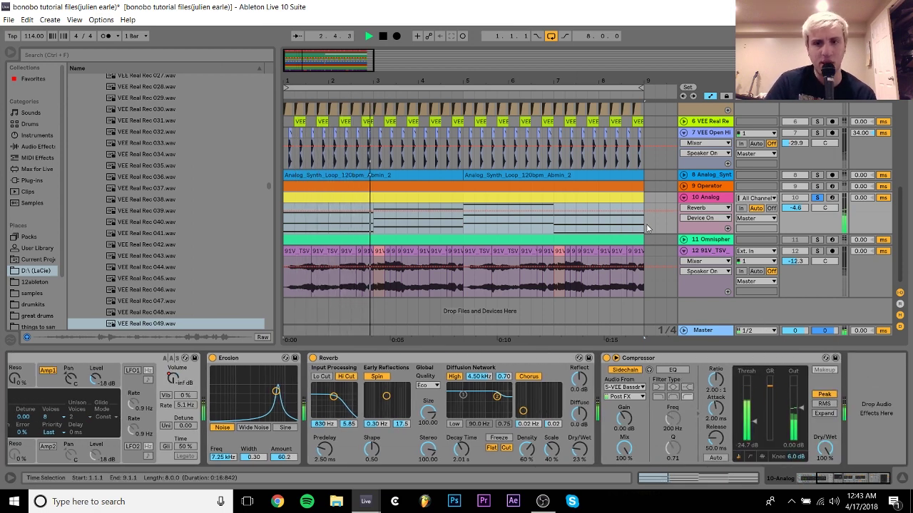
Solo only vocal track 12, play it from the start, and add track 10, Analog, to the solo.
left_click(712, 251)
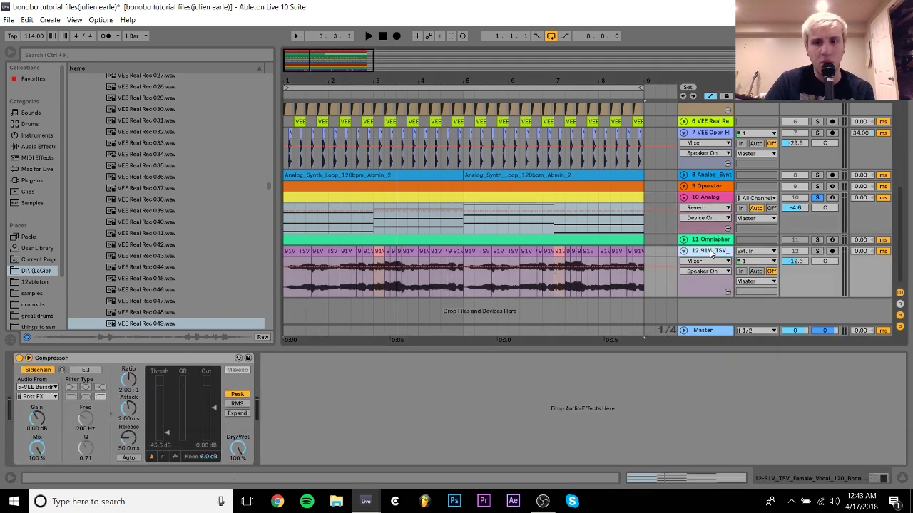
left_click(818, 252)
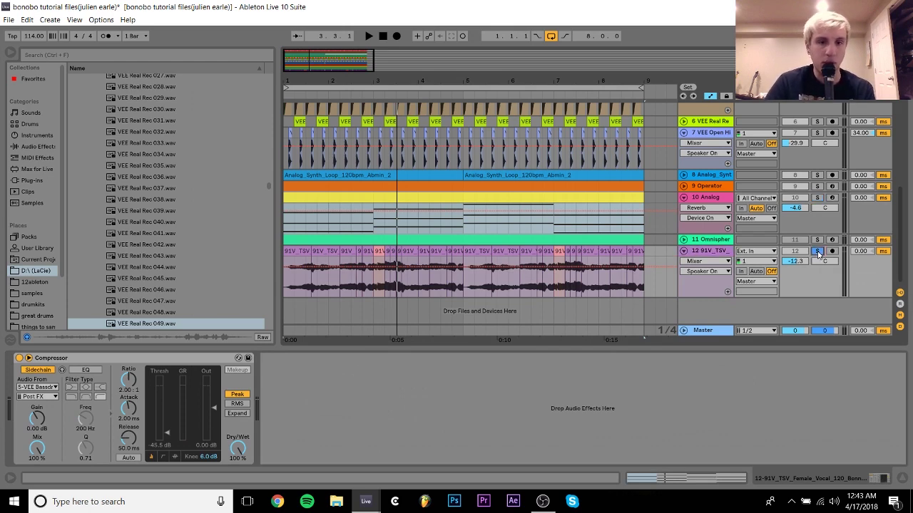
key("space")
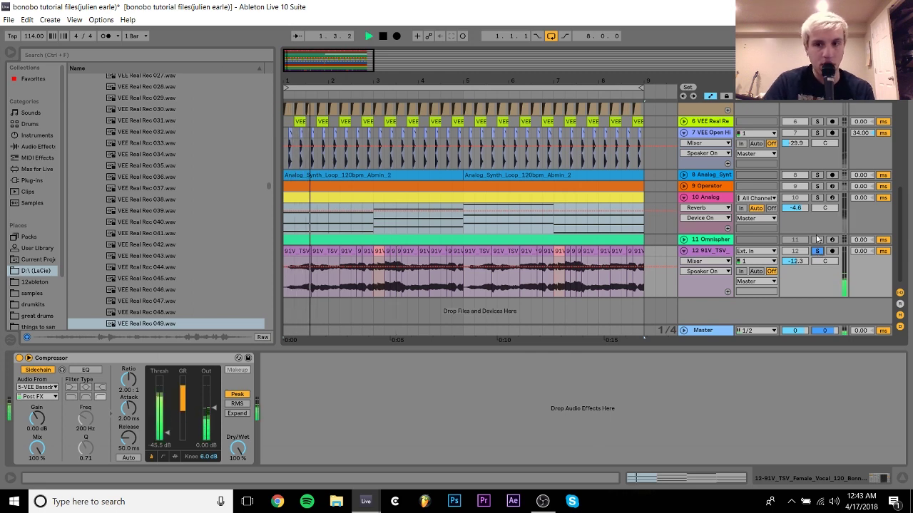
left_click(817, 198)
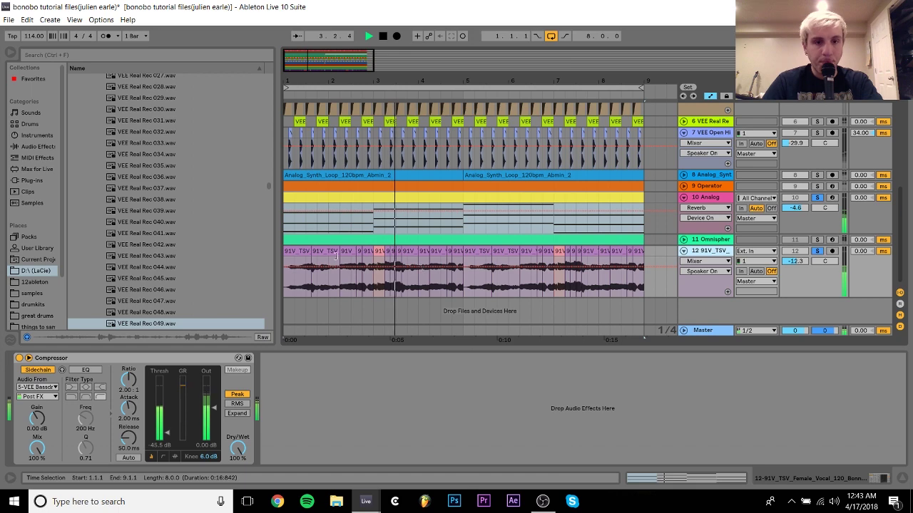
Stop playback, view the first vocal clip's sample settings on track 12, and return to the track's devices.
left_click(304, 251)
key("space")
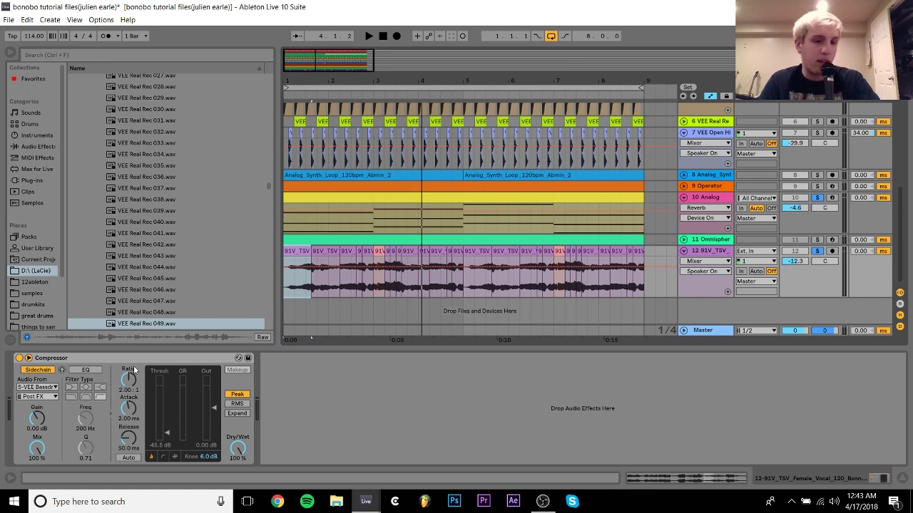
double_click(298, 253)
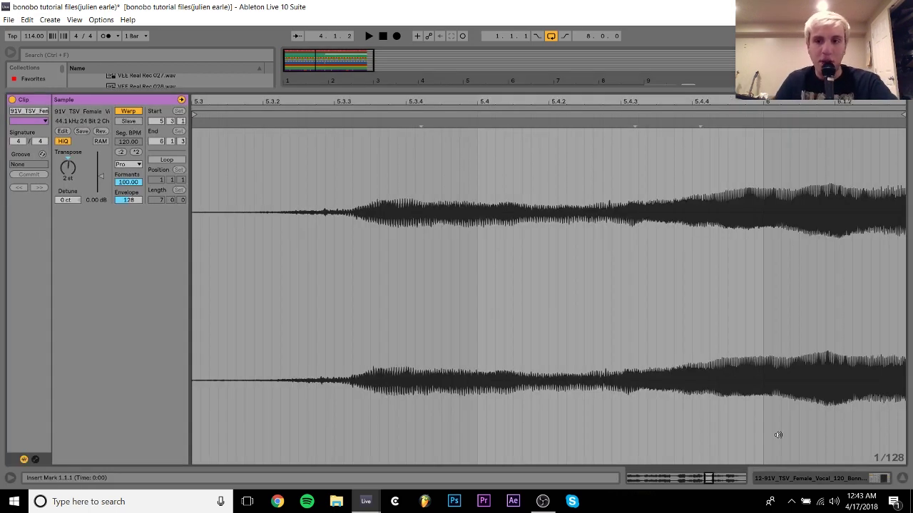
left_click(875, 479)
left_click_drag(297, 62, 292, 81)
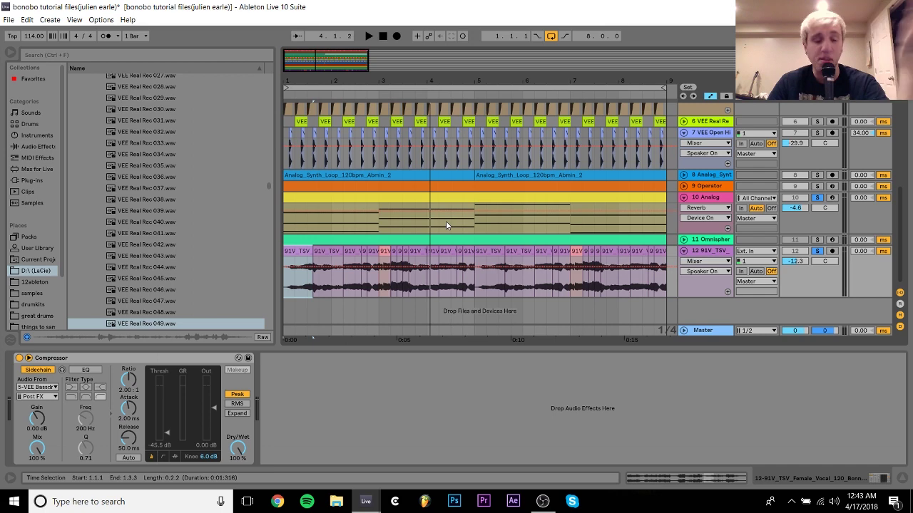
Look over the editing commands for the first vocal clip, including Reverse Clip(s), and play the soloed vocal and Analog tracks.
right_click(298, 252)
left_click(291, 252)
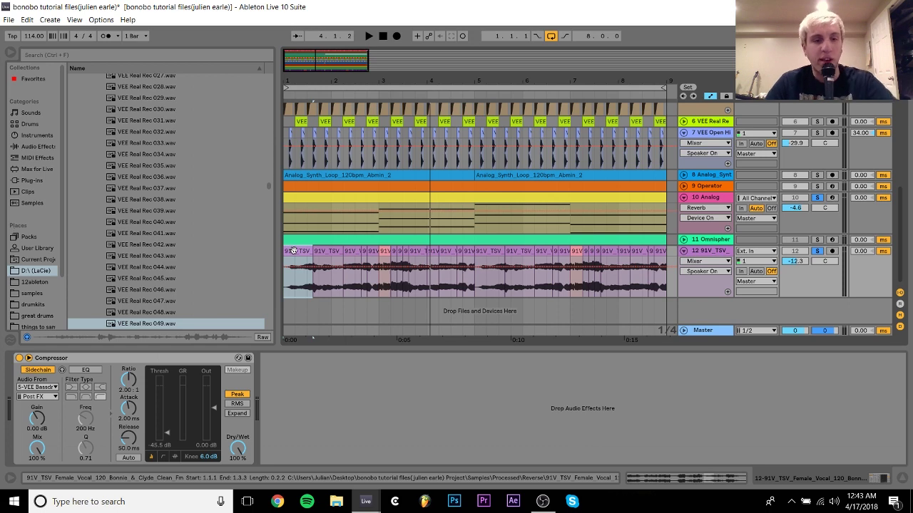
right_click(294, 251)
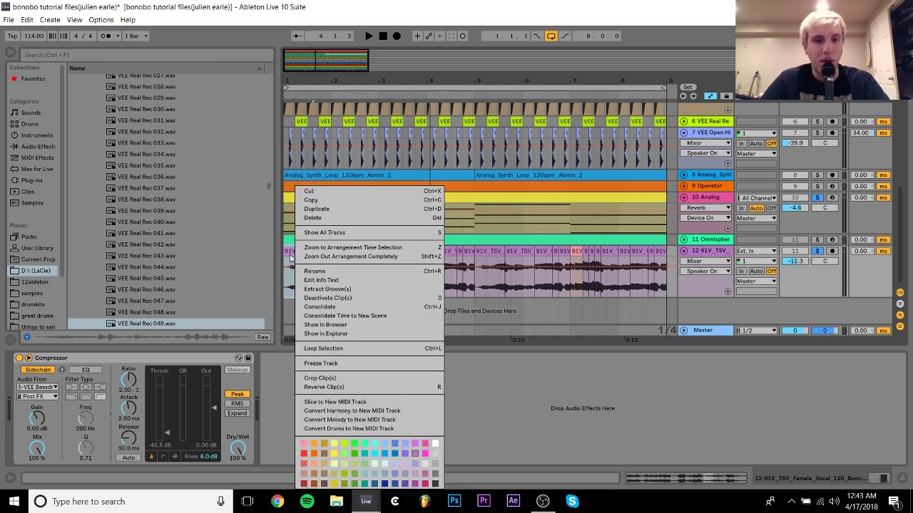
left_click(294, 255)
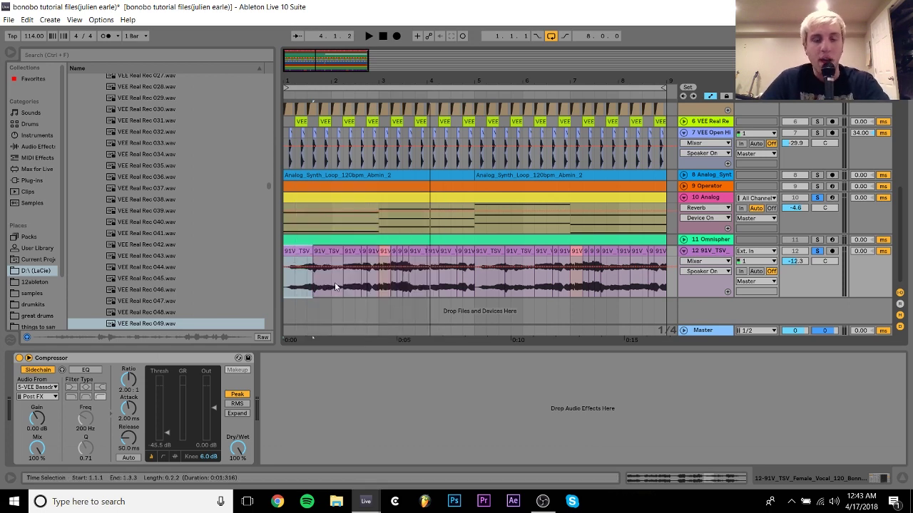
key("space")
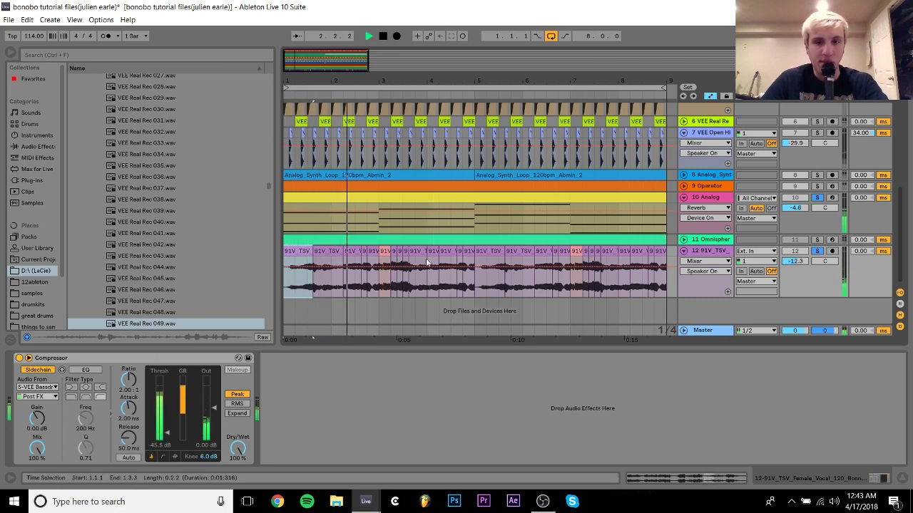
key("space")
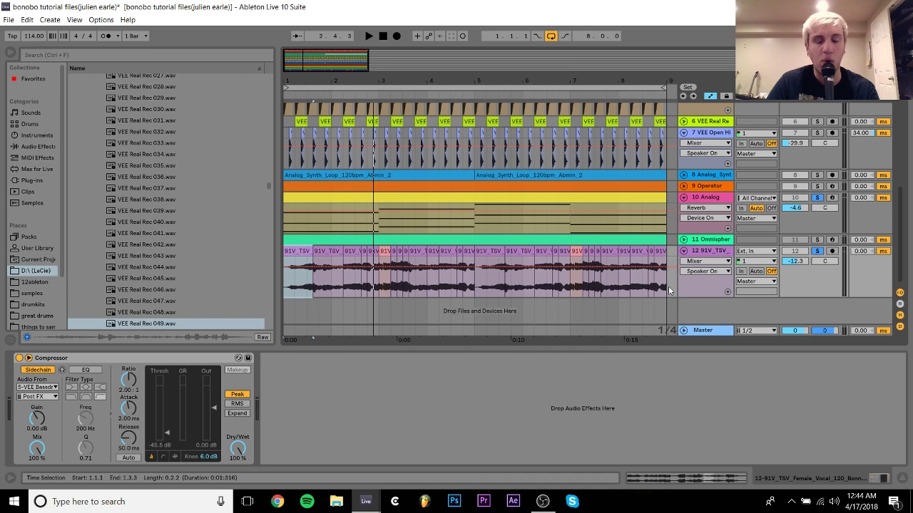
Select all vocal clips on track 12, play from the start, and clear the solos to hear the vocals in the full mix.
left_click_drag(669, 284, 283, 252)
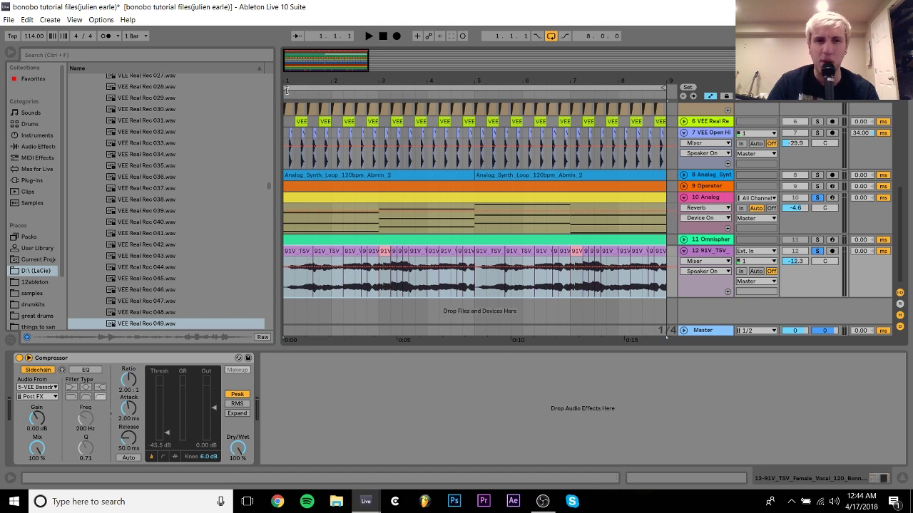
left_click_drag(286, 82, 286, 132)
key("minus")
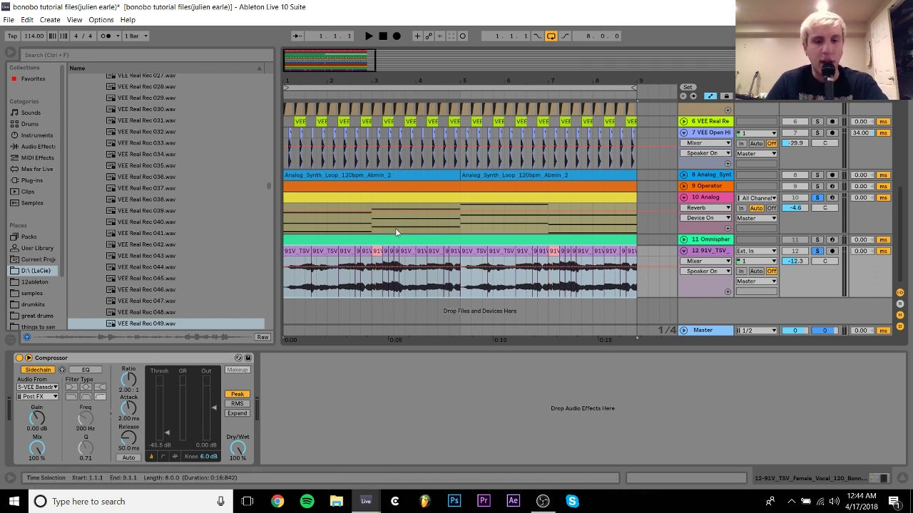
key("space")
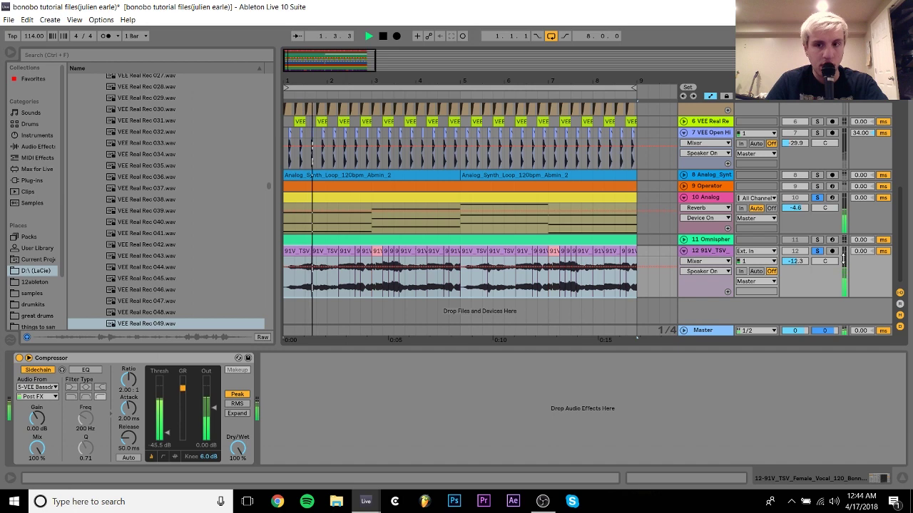
left_click(817, 251)
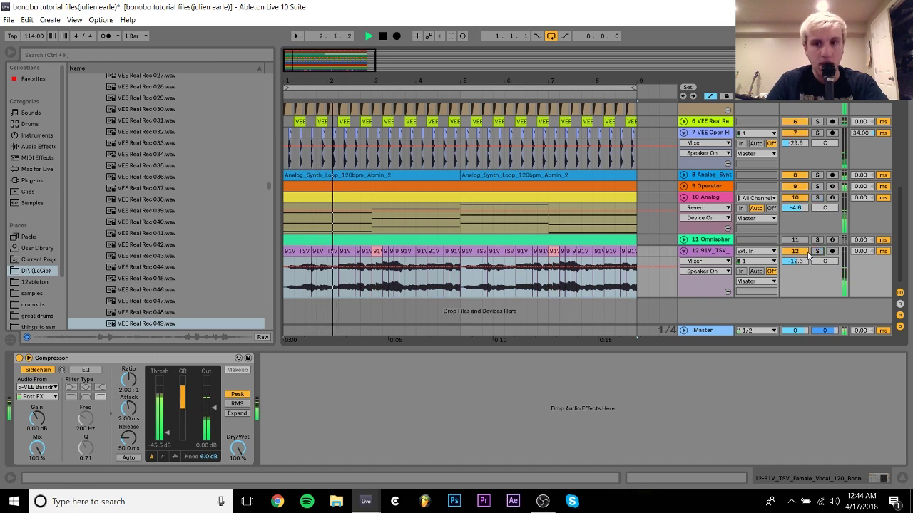
left_click(711, 252)
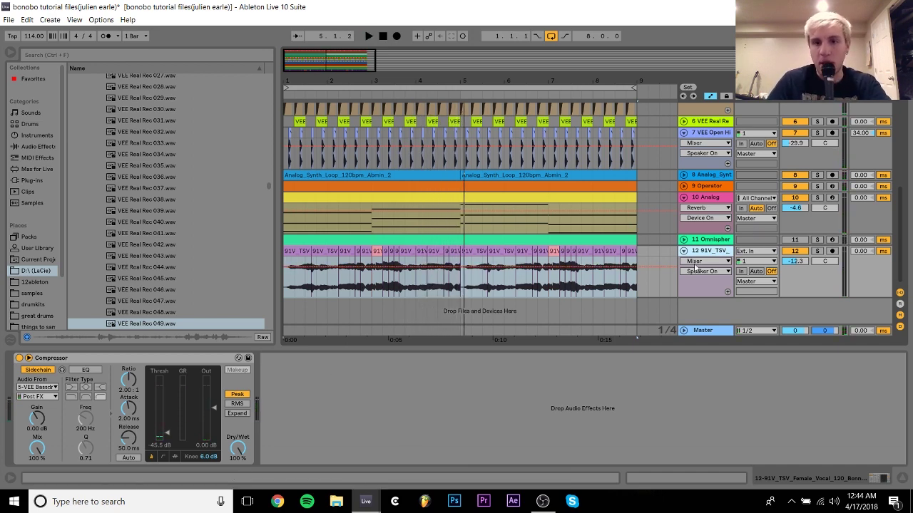
Show the first vocal clip's source sample from track 12 in the browser.
left_click(297, 251)
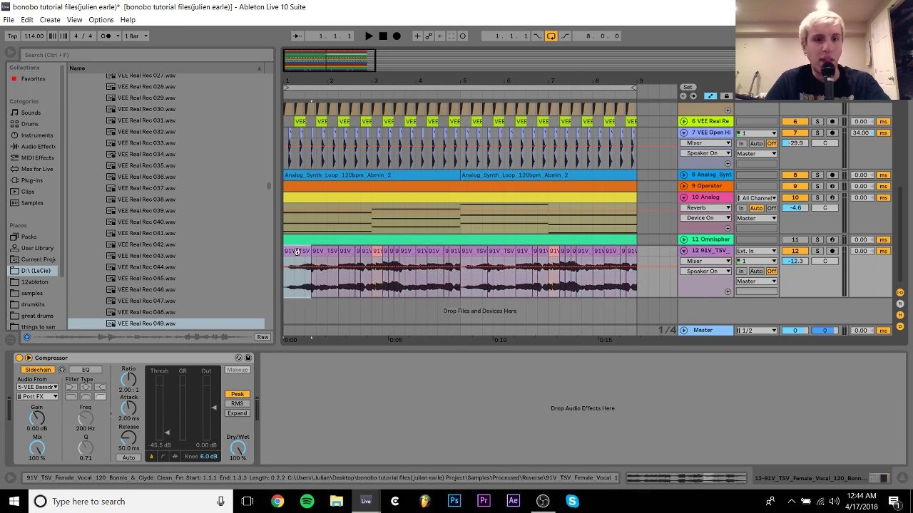
right_click(297, 251)
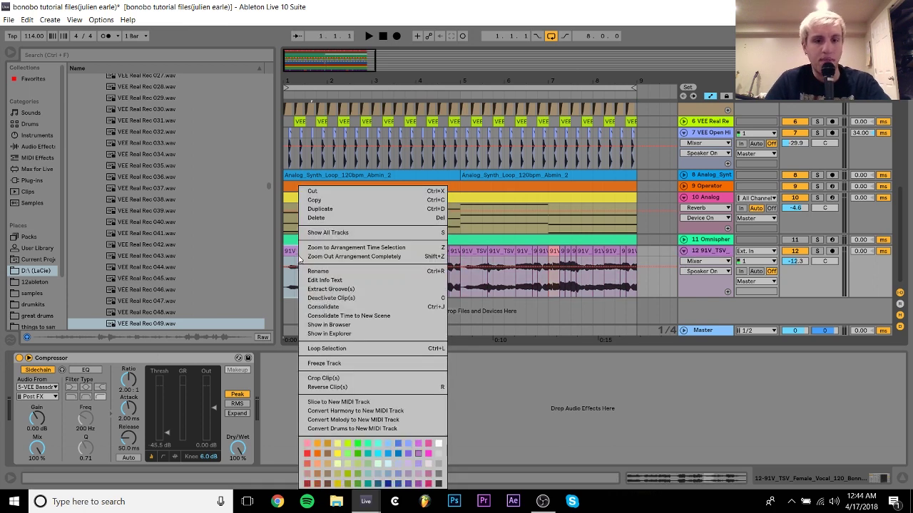
left_click(347, 328)
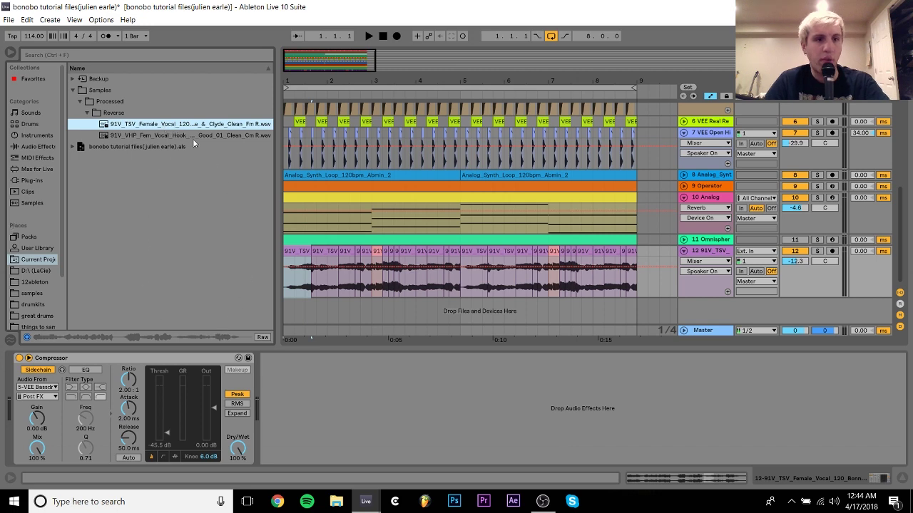
Flip the first vocal clip's sample direction, play it from the start, flip it back, and stop playback.
double_click(289, 251)
left_click(102, 131)
key("space")
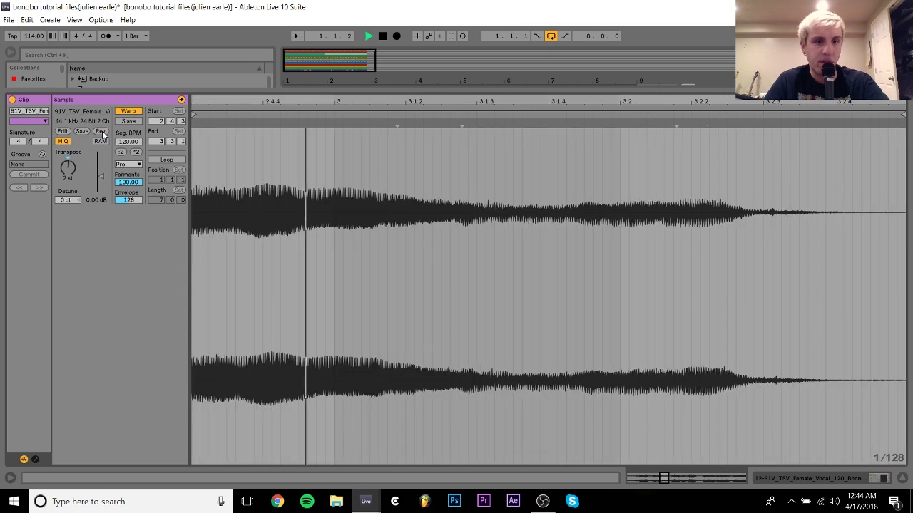
left_click(102, 131)
key("space")
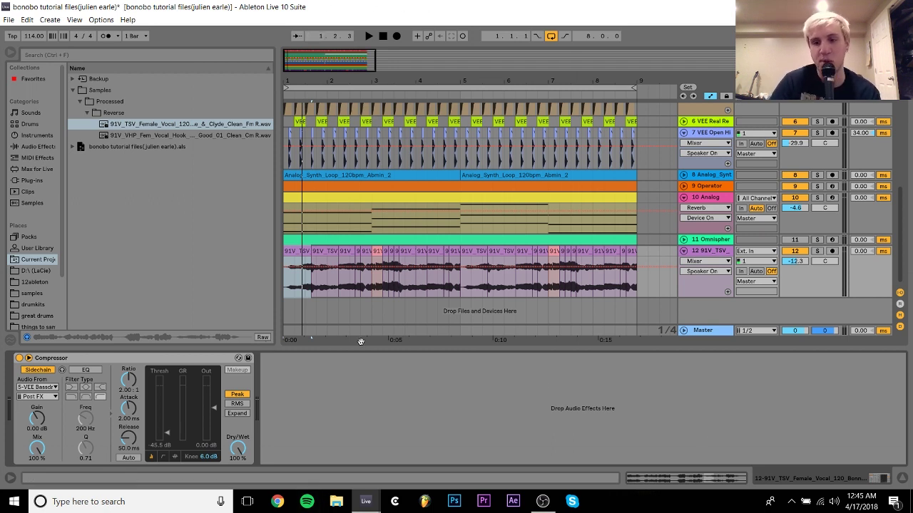
Fold vocal track 12, unfold track 11, Omnisphere, and play track 11 soloed.
left_click(683, 252)
left_click(683, 240)
left_click(714, 243)
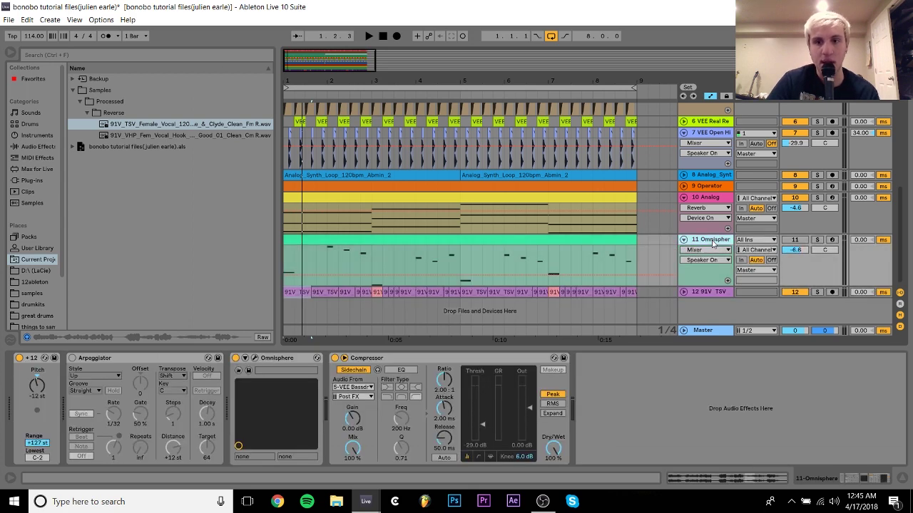
left_click(818, 241)
key("space")
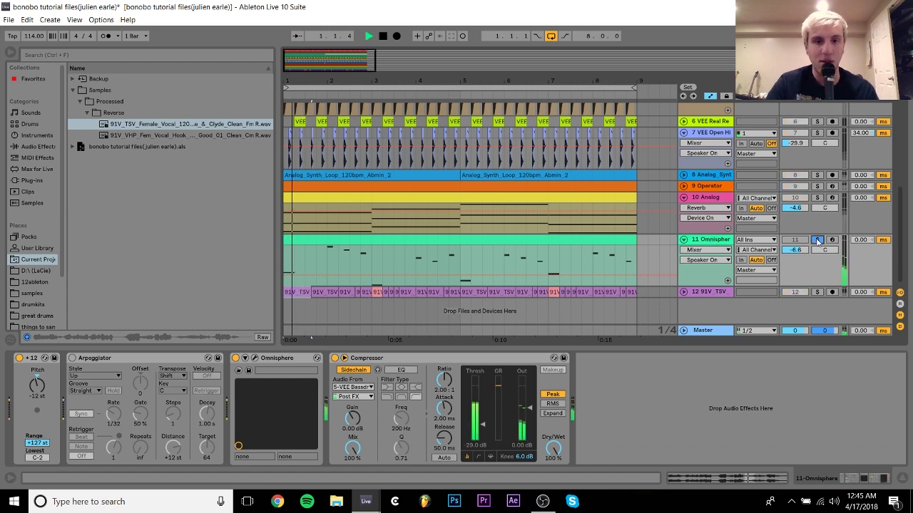
Compare the soloed Omnisphere track with its Compressor bypassed and active, adding track 10, Analog, to the solo, and stop playback.
left_click(334, 358)
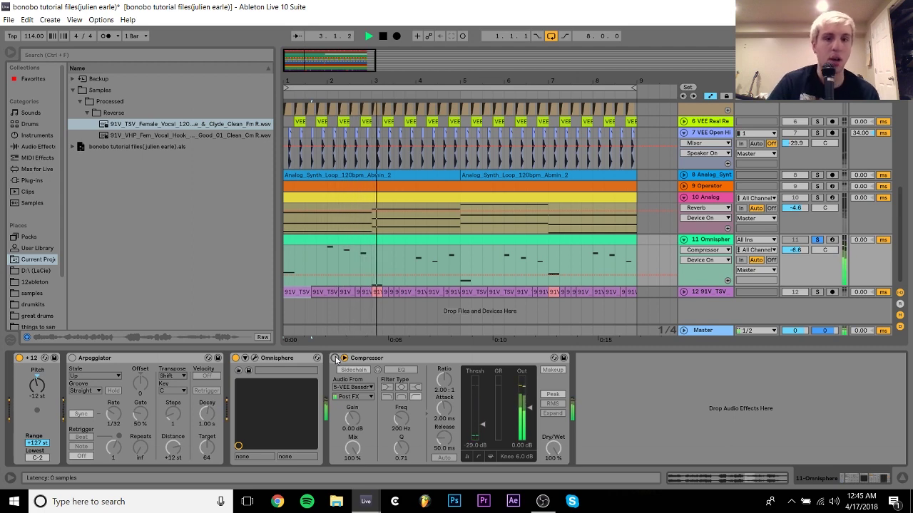
left_click(818, 198)
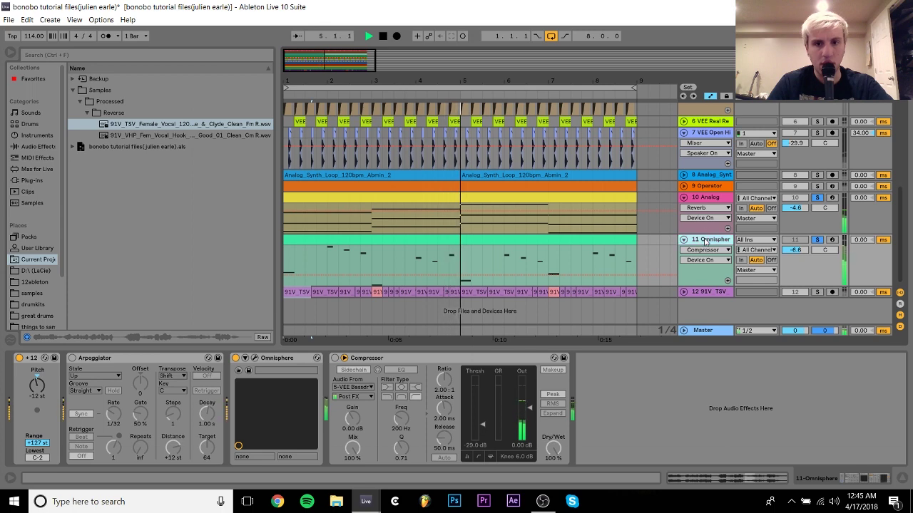
left_click(334, 358)
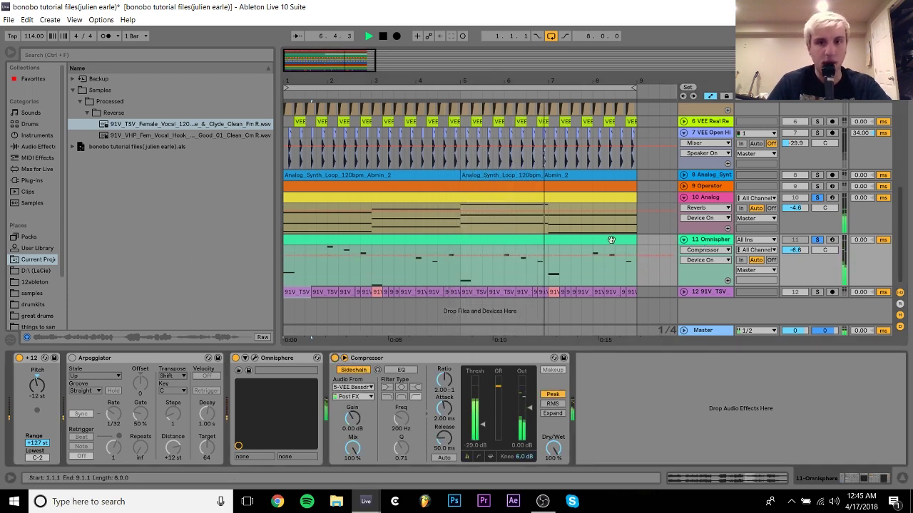
left_click(591, 279)
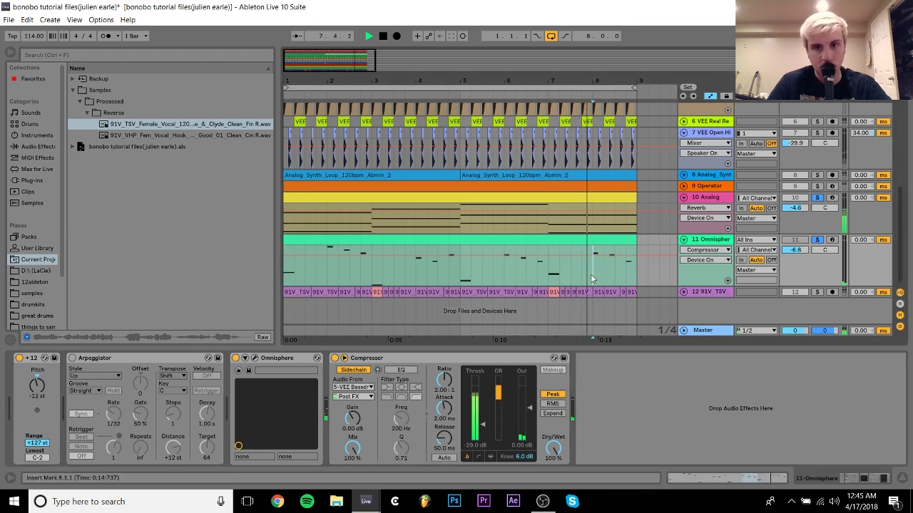
left_click(542, 242)
key("space")
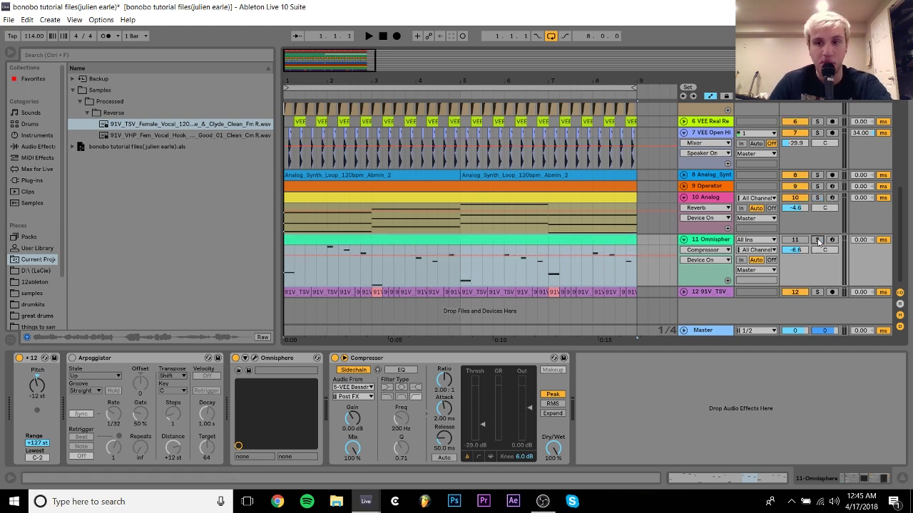
Bypass the Compressor on track 11 and view the Coffee Can Kalimba - Main patch in Omnisphere's plug-in window.
left_click(335, 358)
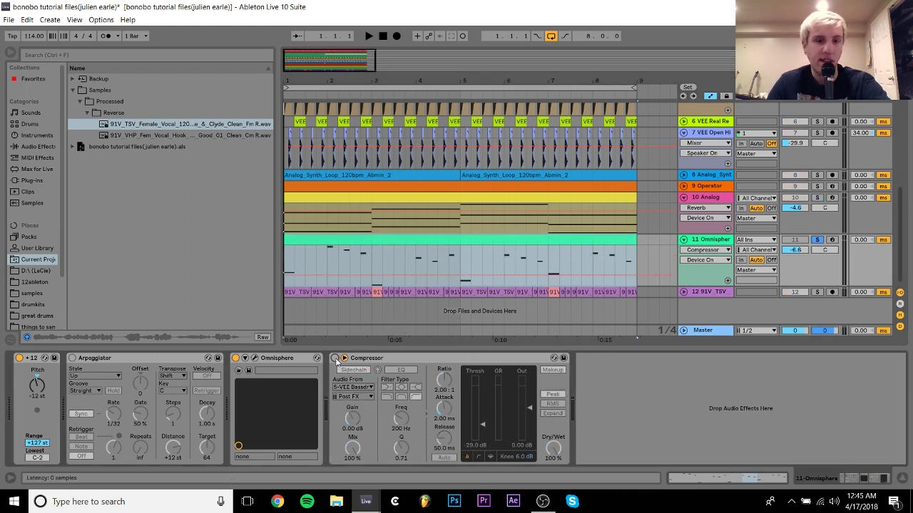
left_click(254, 358)
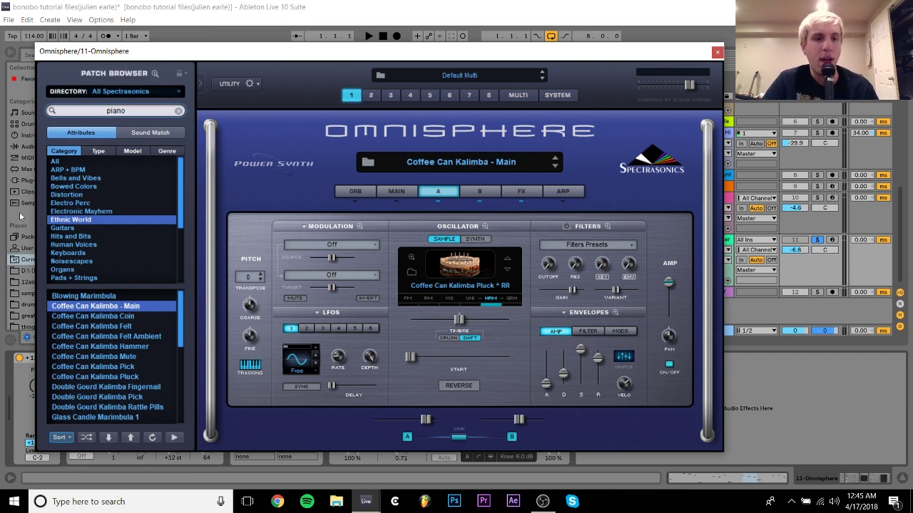
left_click(716, 52)
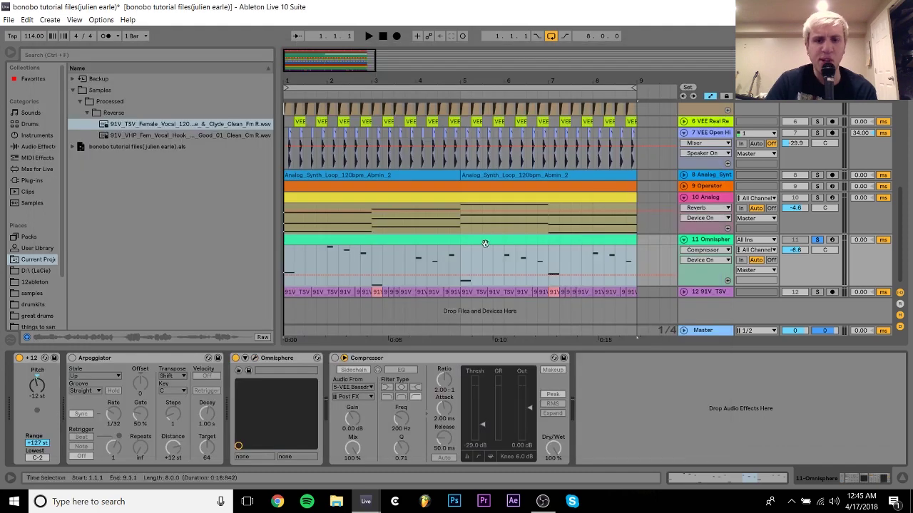
Examine the Omnisphere clip's MIDI notes, highlighting groups of notes across the eight bars, and return to the track's devices.
double_click(418, 240)
left_click(182, 275)
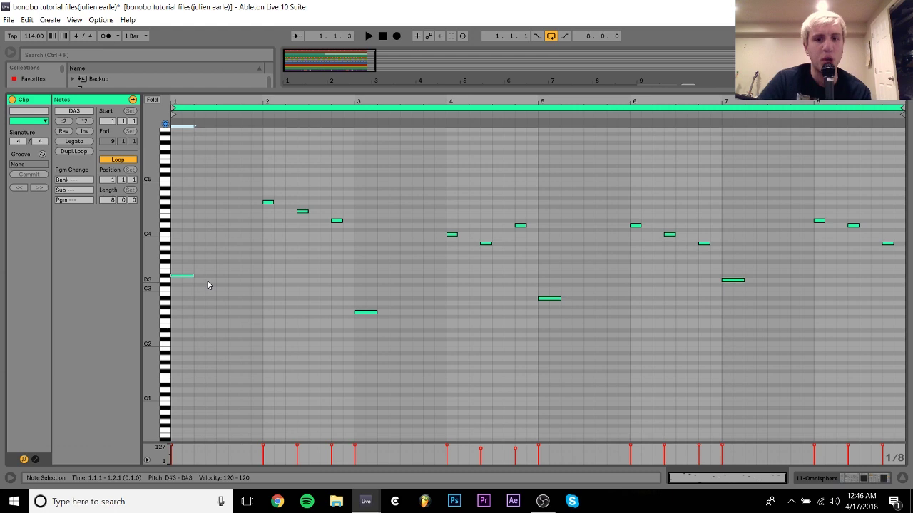
left_click_drag(206, 297, 171, 232)
left_click_drag(313, 281, 380, 360)
left_click_drag(469, 367, 567, 296)
left_click_drag(723, 322, 904, 120)
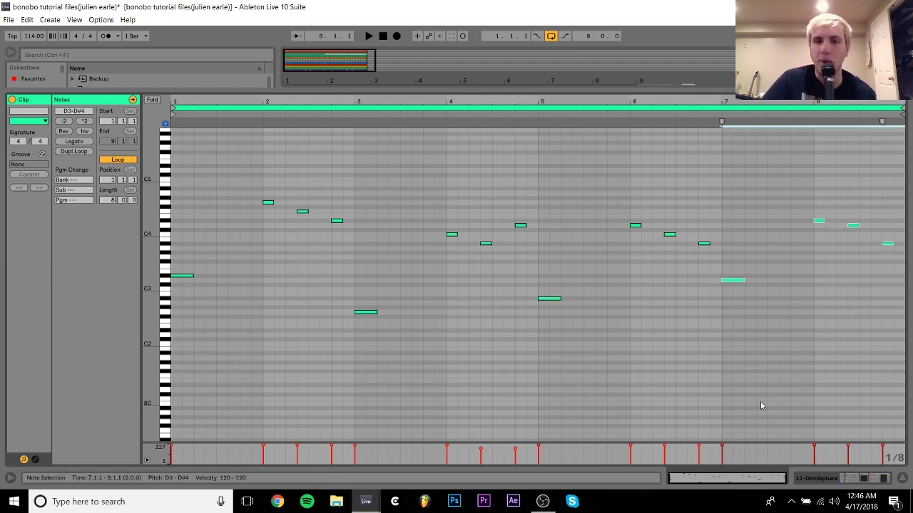
left_click(864, 480)
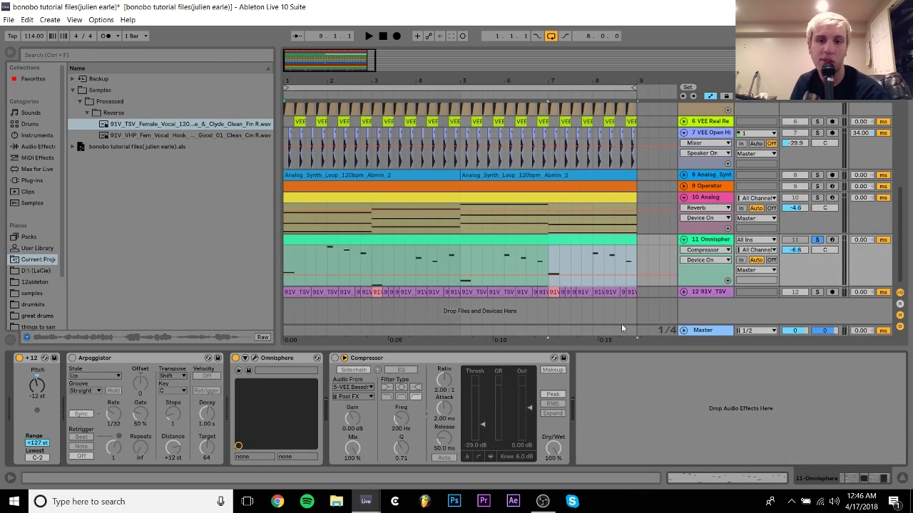
Clear the solo on track 11, Omnisphere, and fold all twelve tracks in the arrangement.
left_click(548, 236)
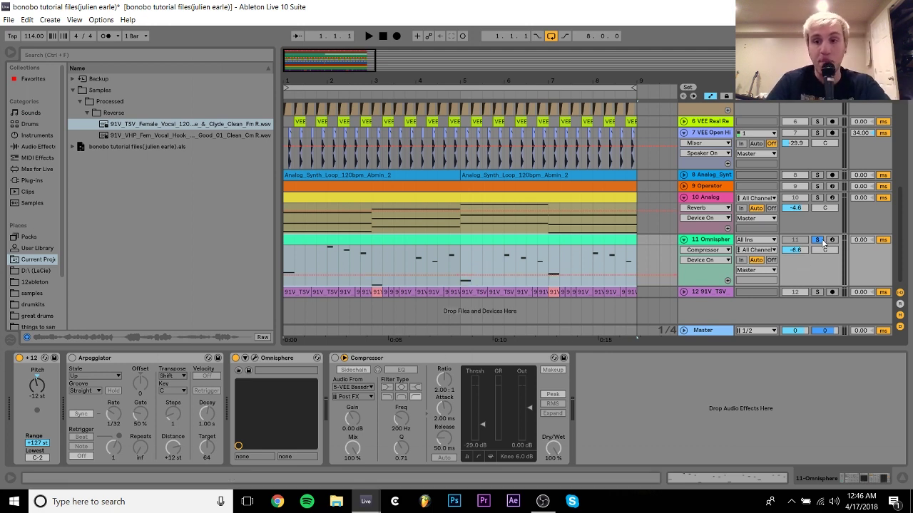
left_click(683, 239)
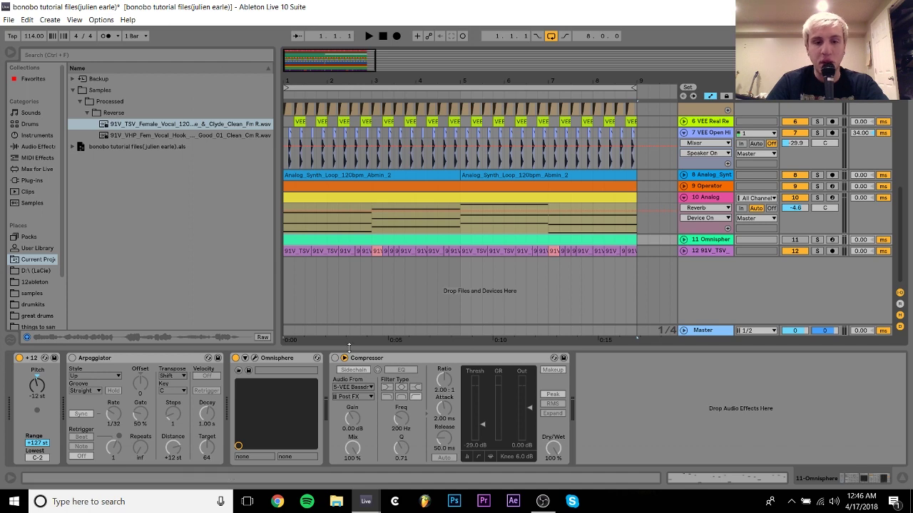
scroll(359, 185, "up", 5)
left_click_drag(360, 185, 360, 217)
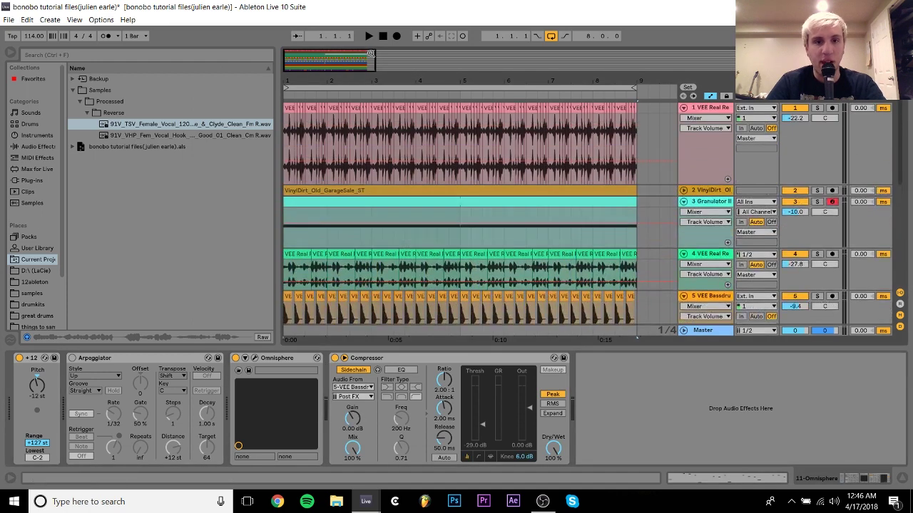
left_click_drag(363, 79, 363, 32)
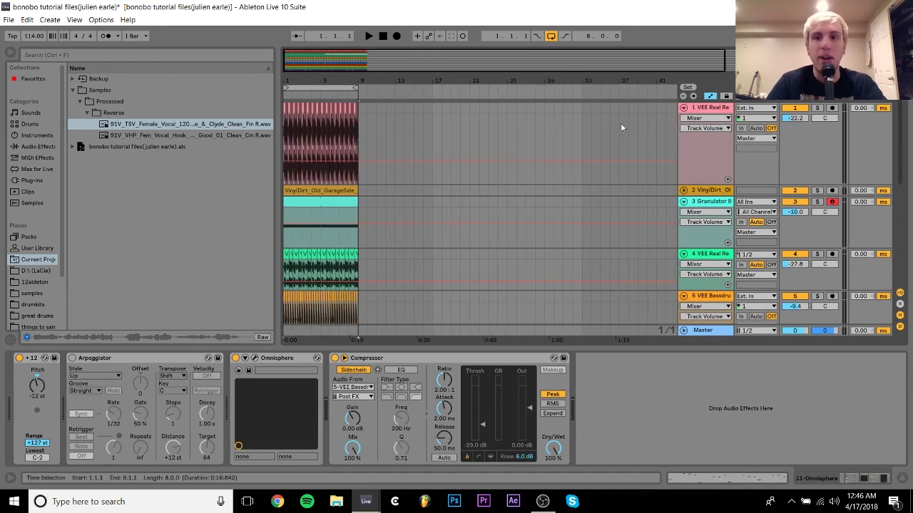
left_click(683, 108, "alt")
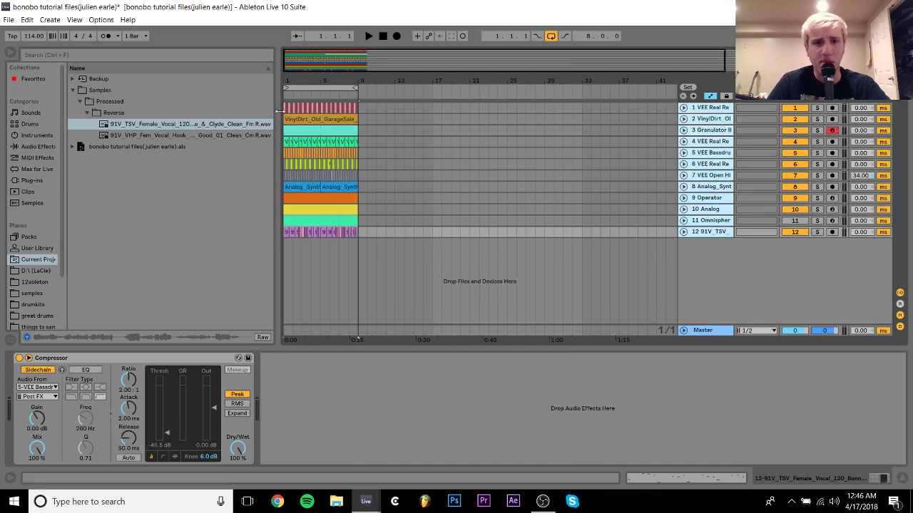
left_click_drag(288, 80, 289, 179)
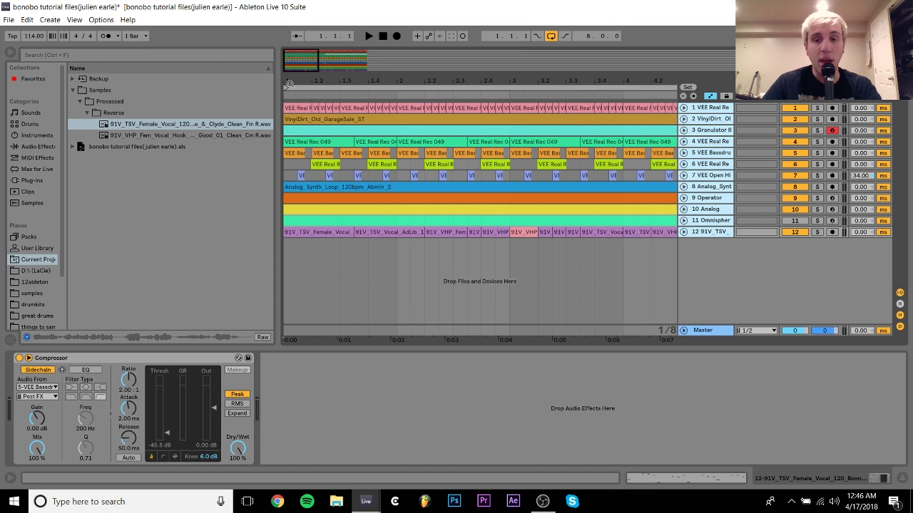